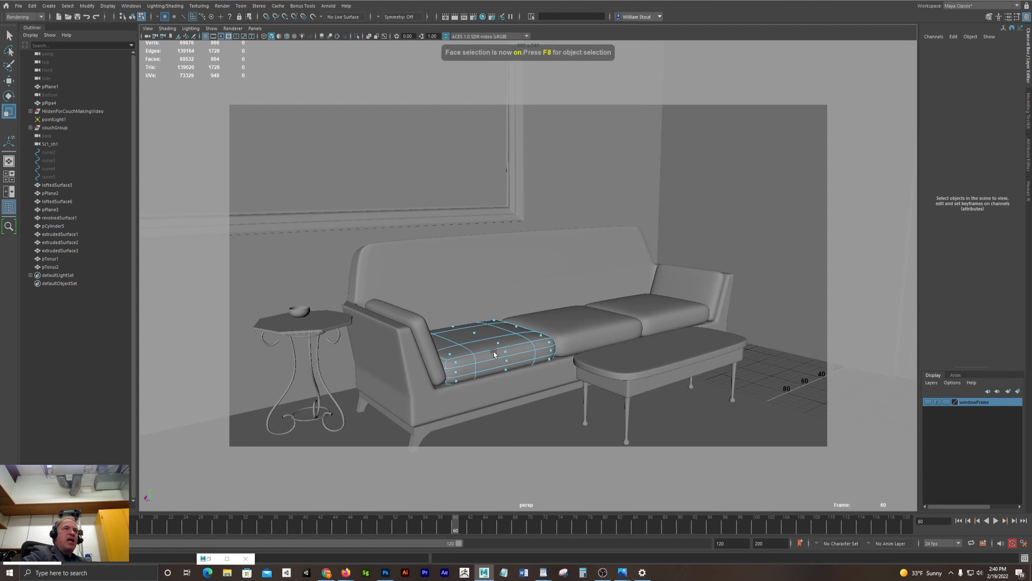
Switch the sofa's leftmost seat cushion to UV component selection and select all of its UVs.
{"action": "key", "text": "F11"}
{"action": "key", "text": "F12"}
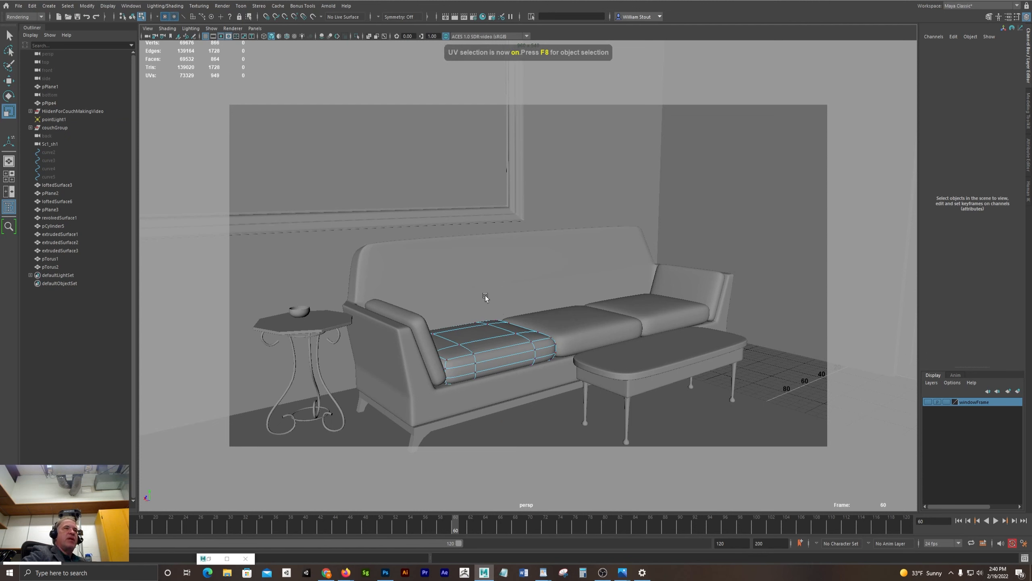
{"action": "left_click", "coordinate": [535, 350]}
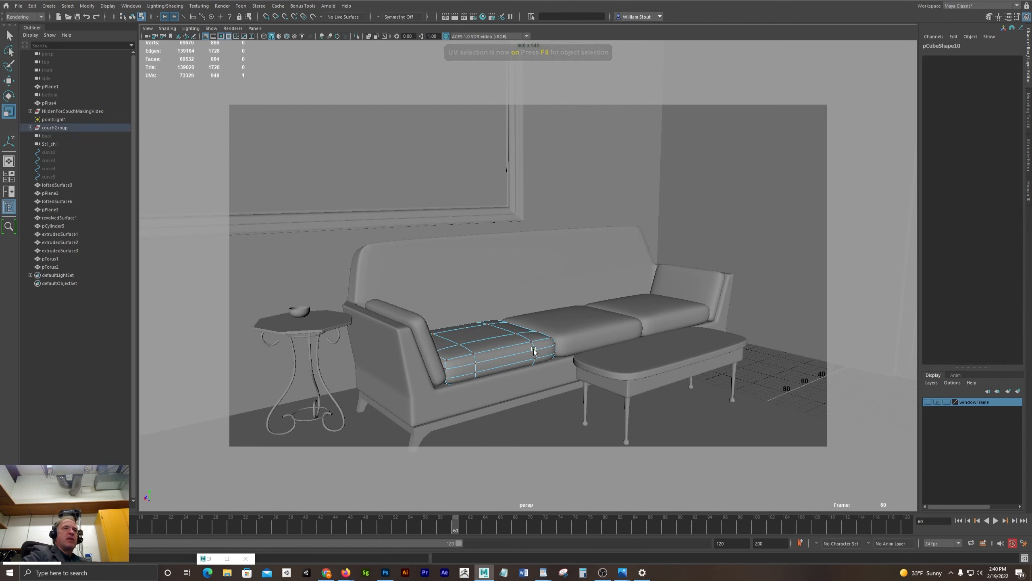
{"action": "double_click", "coordinate": [535, 350]}
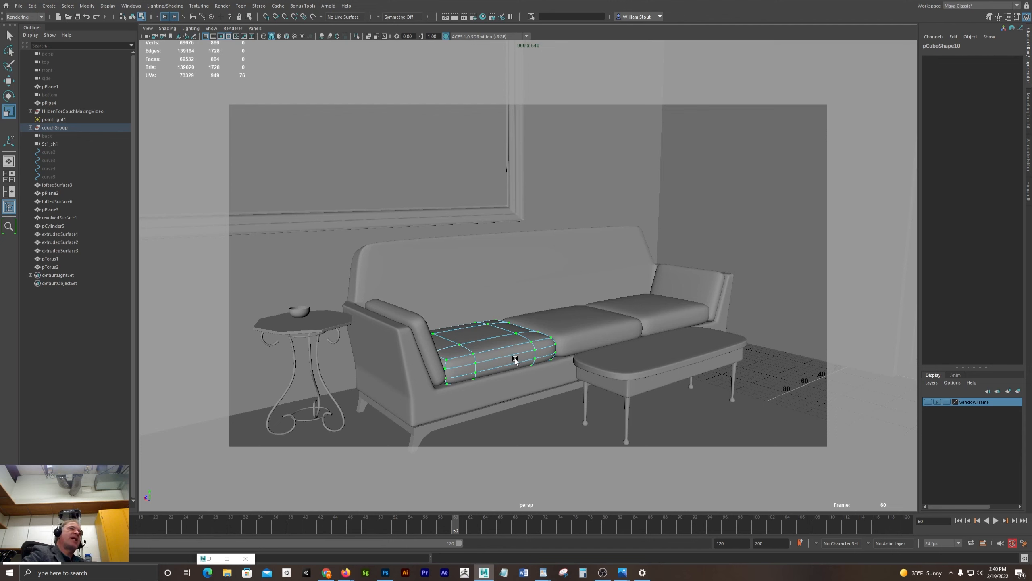
{"action": "right_click", "coordinate": [496, 347]}
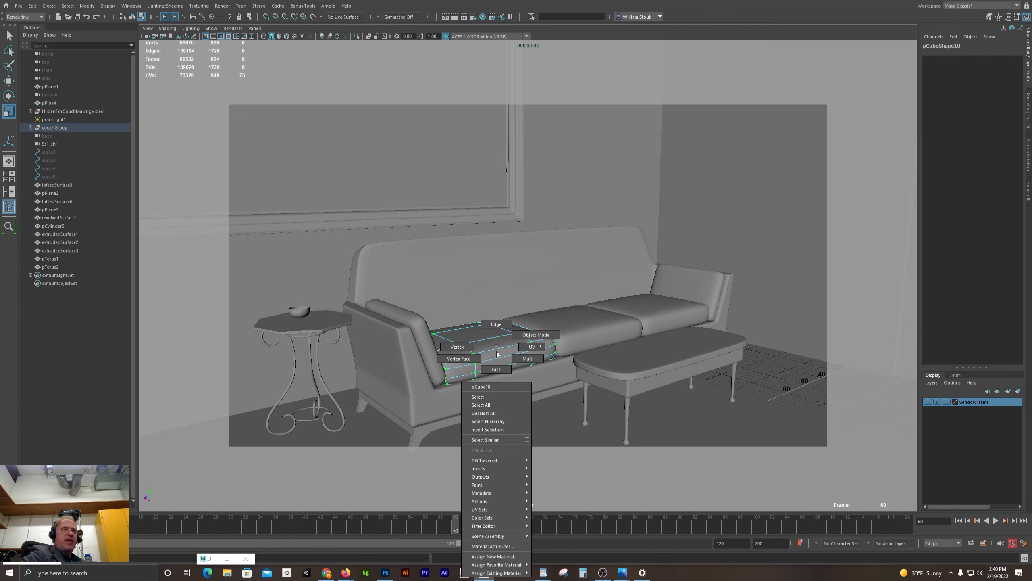
{"action": "right_click_drag", "start_coordinate": [497, 350], "coordinate": [552, 348]}
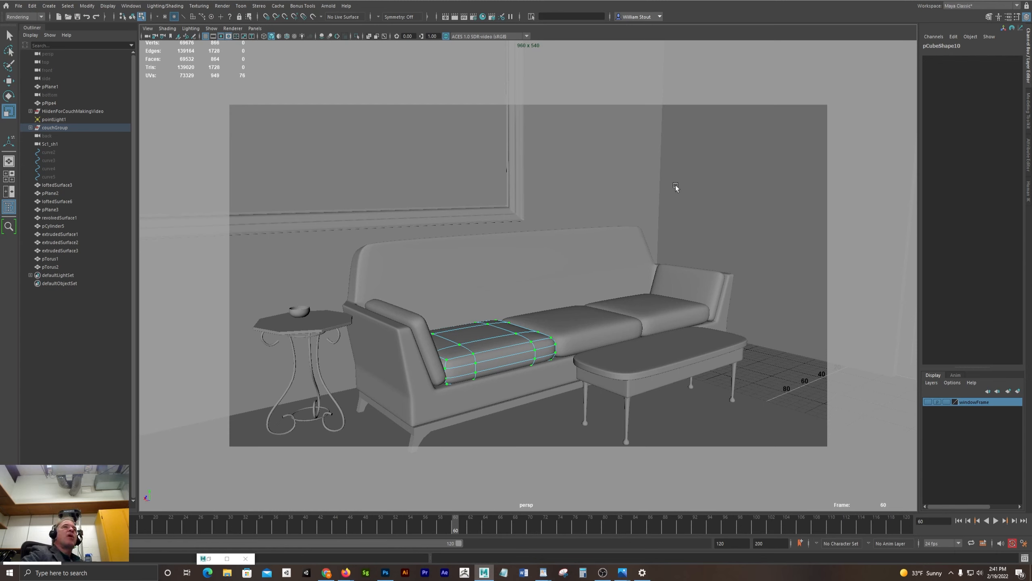
Select the room walls as a whole object, viewed from outside the room.
{"action": "left_click", "coordinate": [665, 182]}
{"action": "right_click_drag", "start_coordinate": [665, 182], "coordinate": [382, 203], "text": "alt"}
{"action": "middle_click_drag", "start_coordinate": [561, 201], "coordinate": [502, 241], "text": "alt"}
{"action": "right_click_drag", "start_coordinate": [501, 241], "coordinate": [553, 243], "text": "alt"}
{"action": "left_click_drag", "start_coordinate": [552, 244], "coordinate": [486, 256], "text": "alt"}
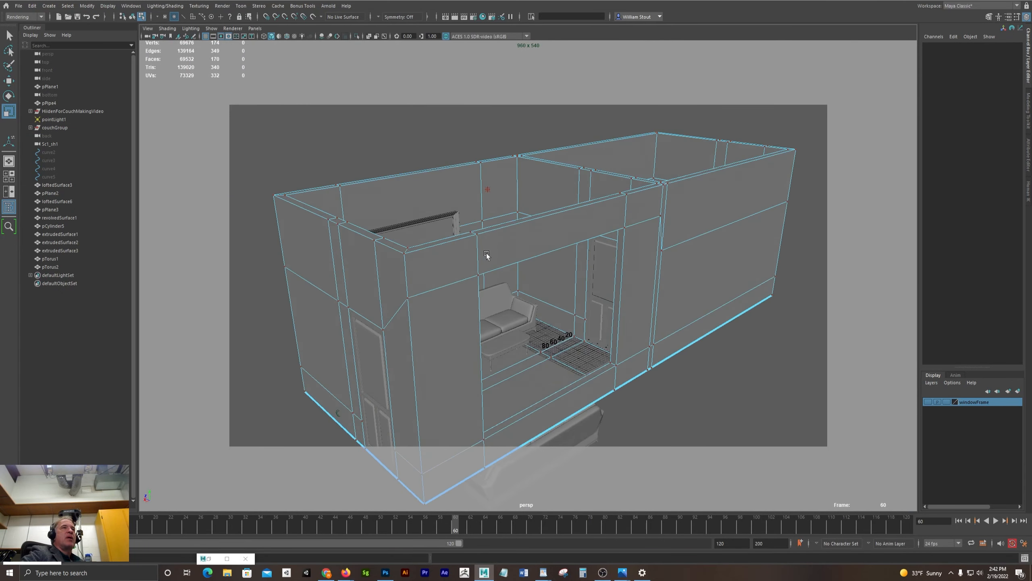
{"action": "key", "text": "F8"}
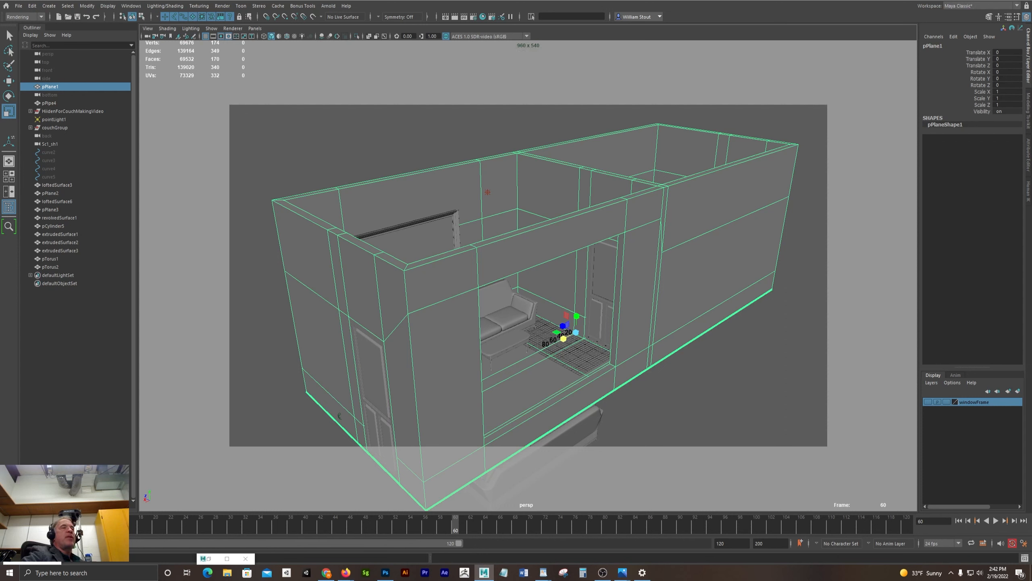
Open the UV Editor for the room walls and place its window clear of the model.
{"action": "left_click", "coordinate": [132, 5]}
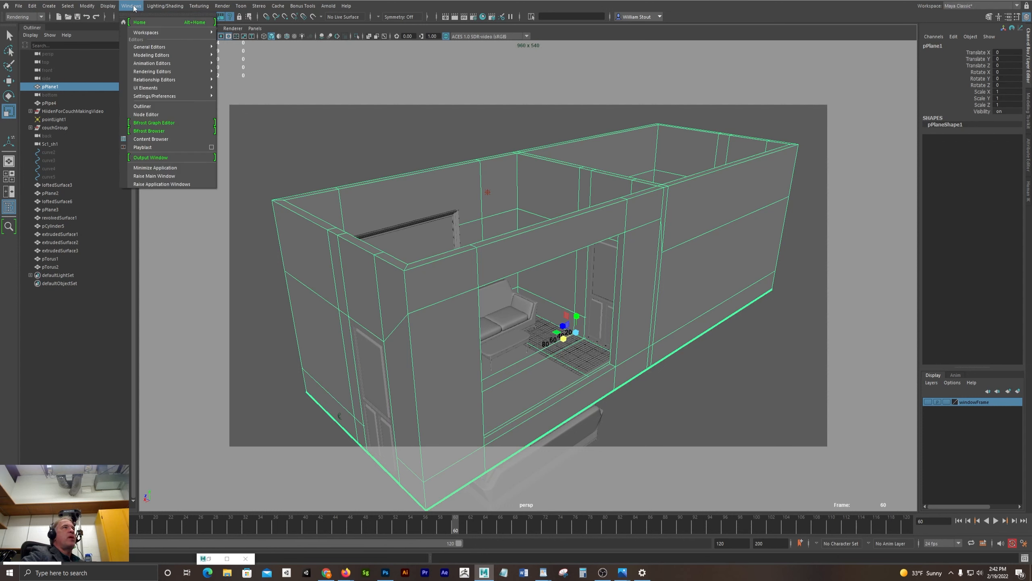
{"action": "mouse_move", "coordinate": [149, 55]}
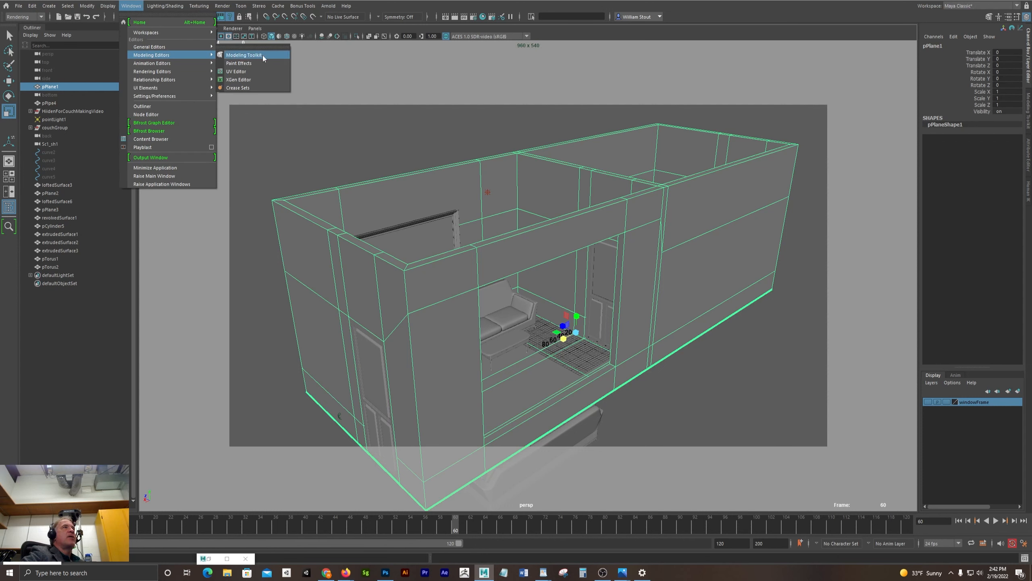
{"action": "left_click", "coordinate": [249, 73]}
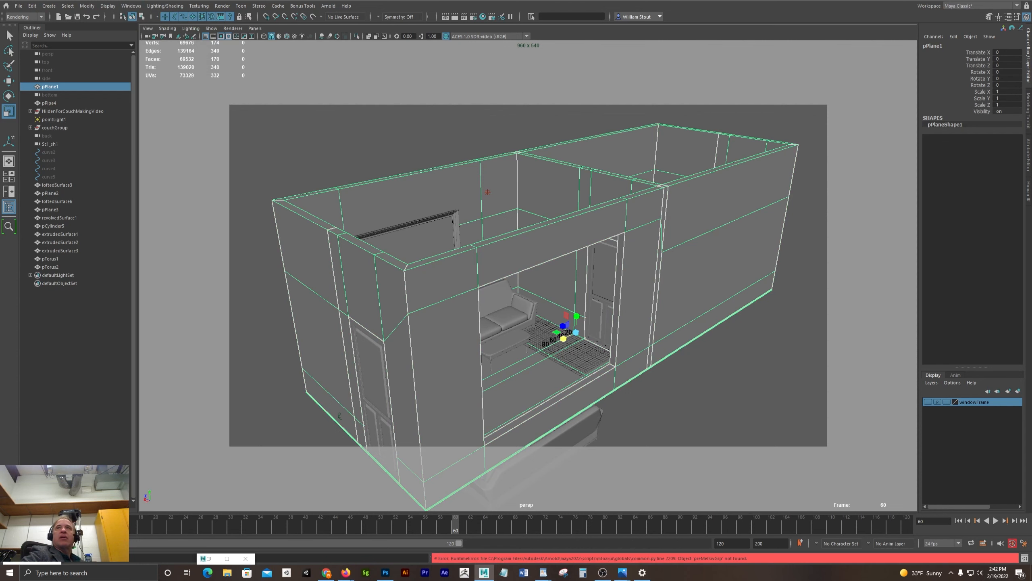
{"action": "scroll", "coordinate": [117, 265], "scroll_direction": "up", "scroll_amount": 2}
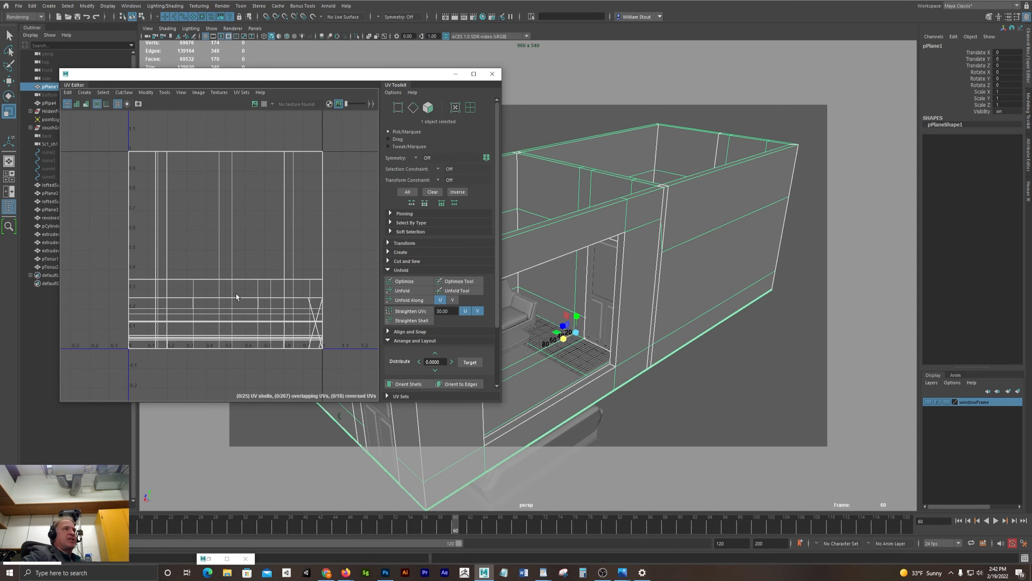
{"action": "left_click_drag", "start_coordinate": [669, 215], "coordinate": [614, 252], "text": "alt"}
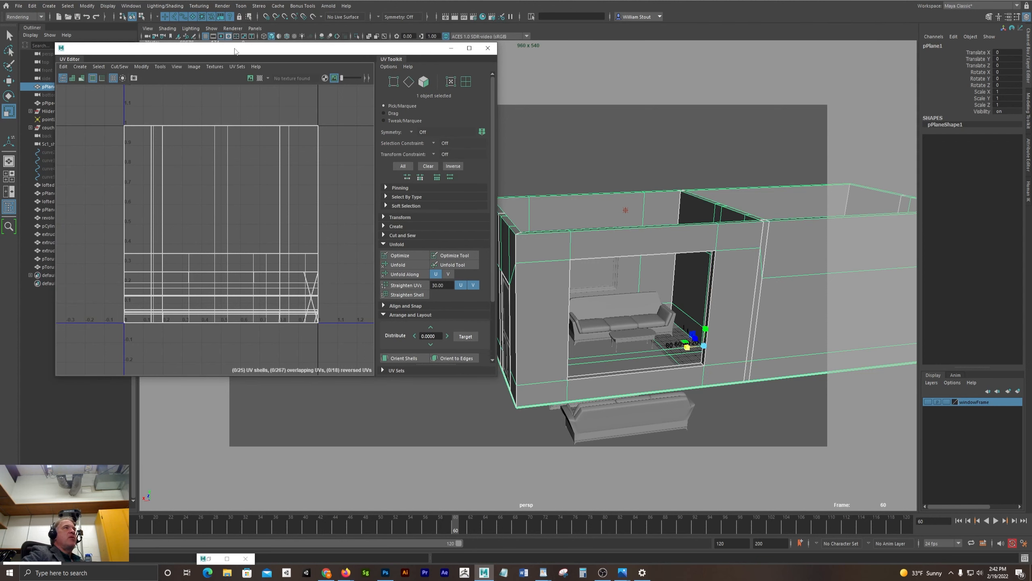
{"action": "left_click_drag", "start_coordinate": [235, 51], "coordinate": [231, 93]}
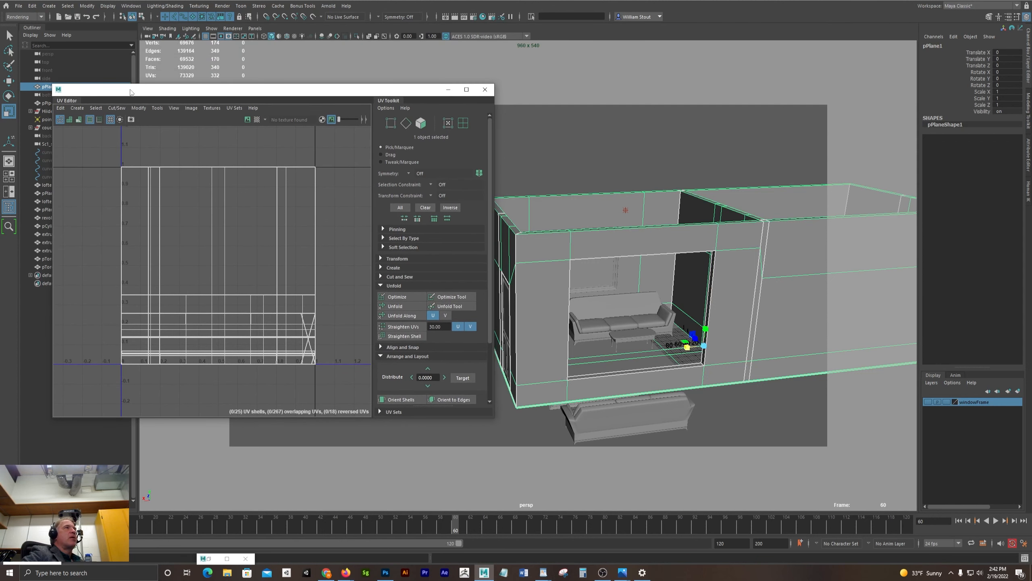
Open the Automatic UV mapping options and reset them to defaults, keeping 6 planes and Less distortion.
{"action": "left_click", "coordinate": [75, 108]}
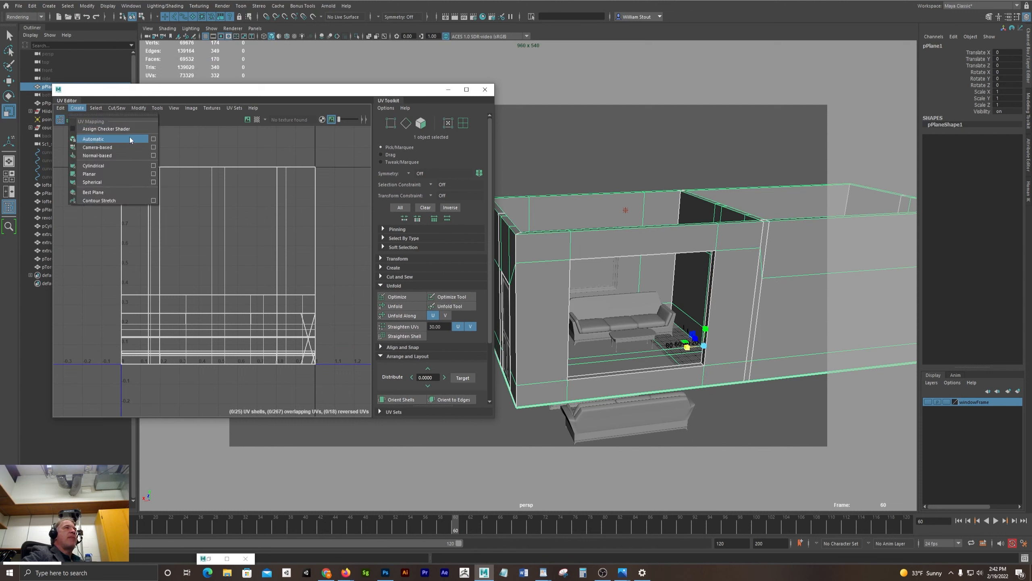
{"action": "left_click", "coordinate": [154, 139]}
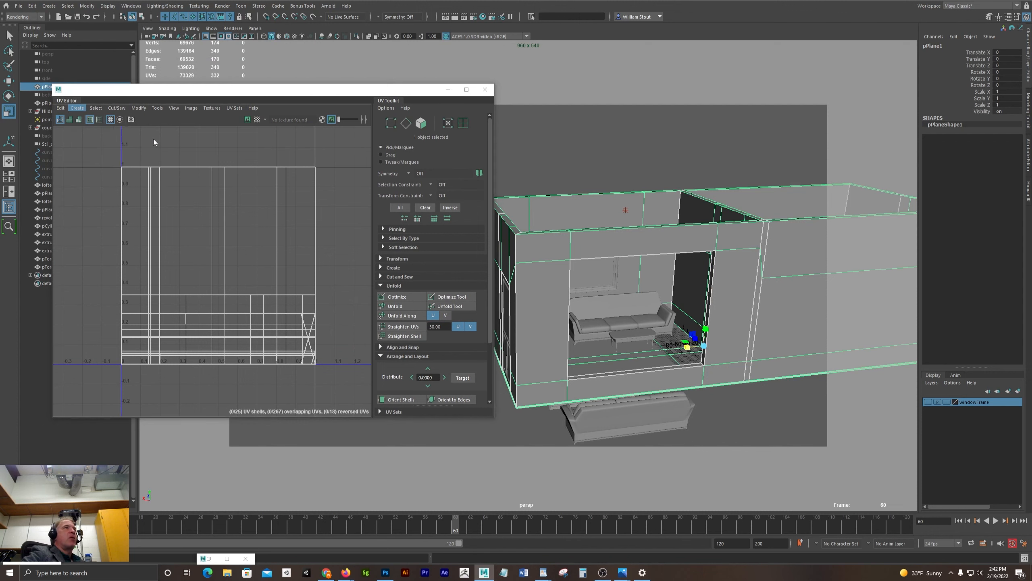
{"action": "left_click", "coordinate": [169, 87]}
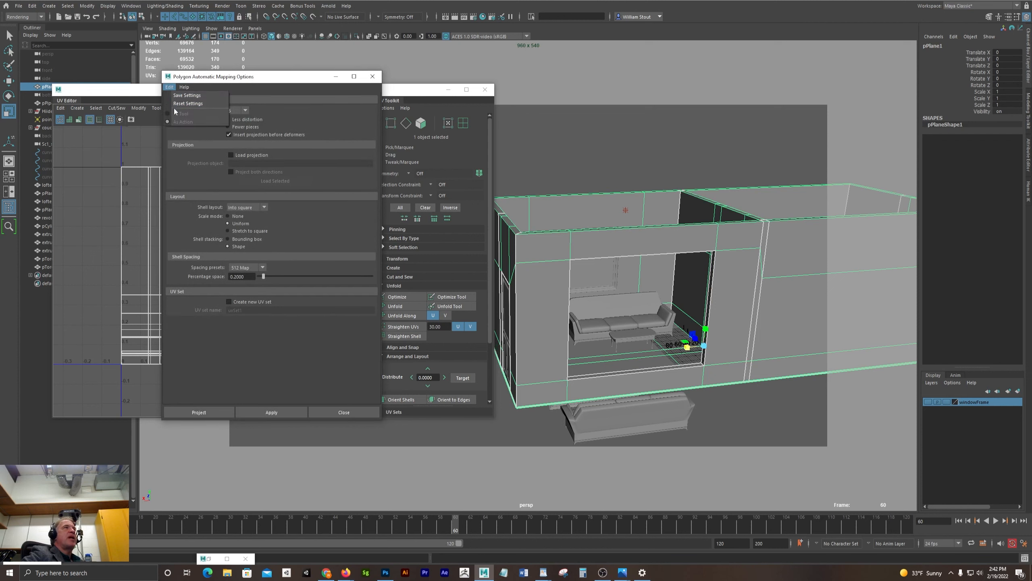
{"action": "left_click", "coordinate": [174, 107]}
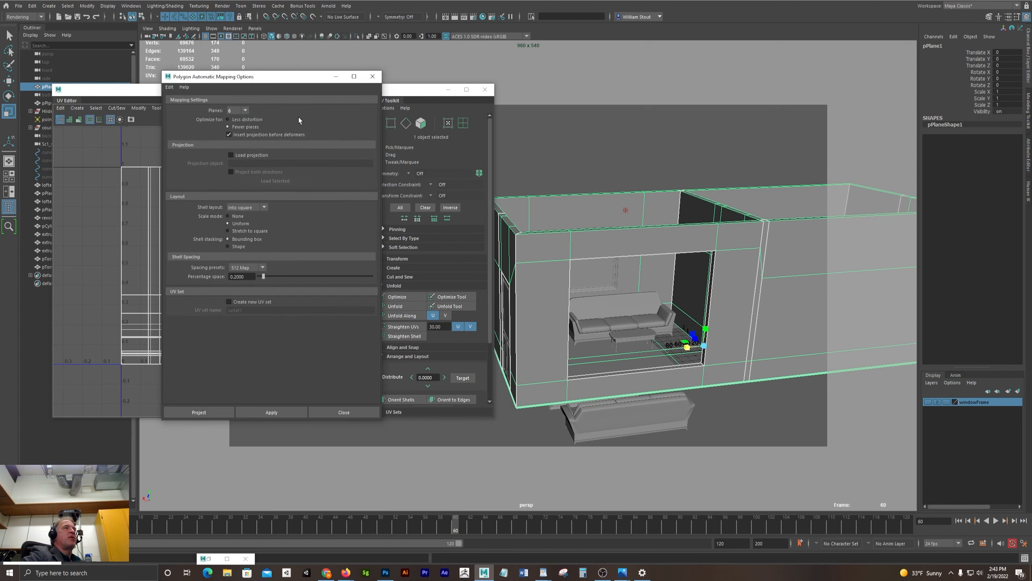
{"action": "left_click_drag", "start_coordinate": [299, 76], "coordinate": [298, 117]}
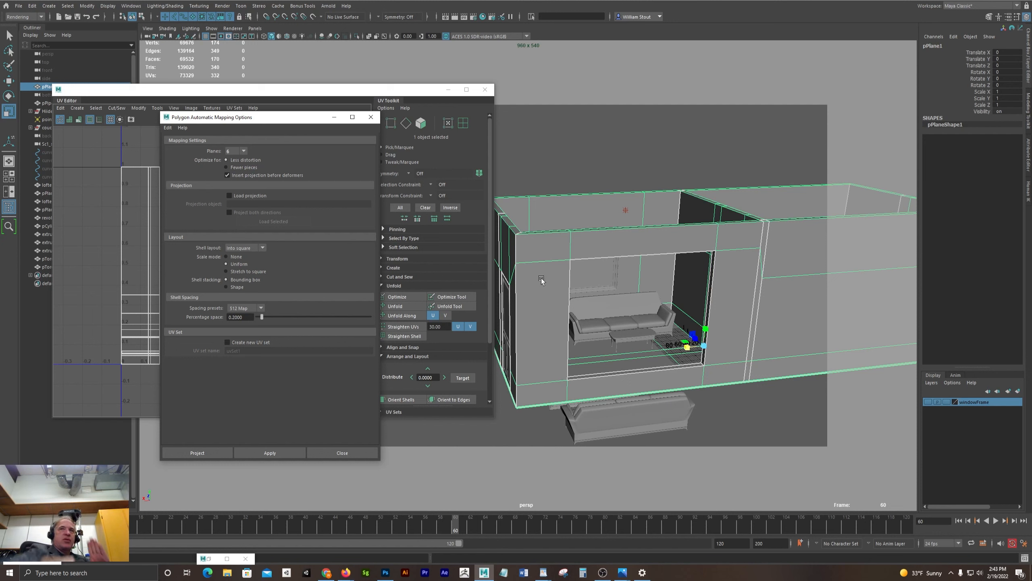
{"action": "left_click", "coordinate": [244, 151]}
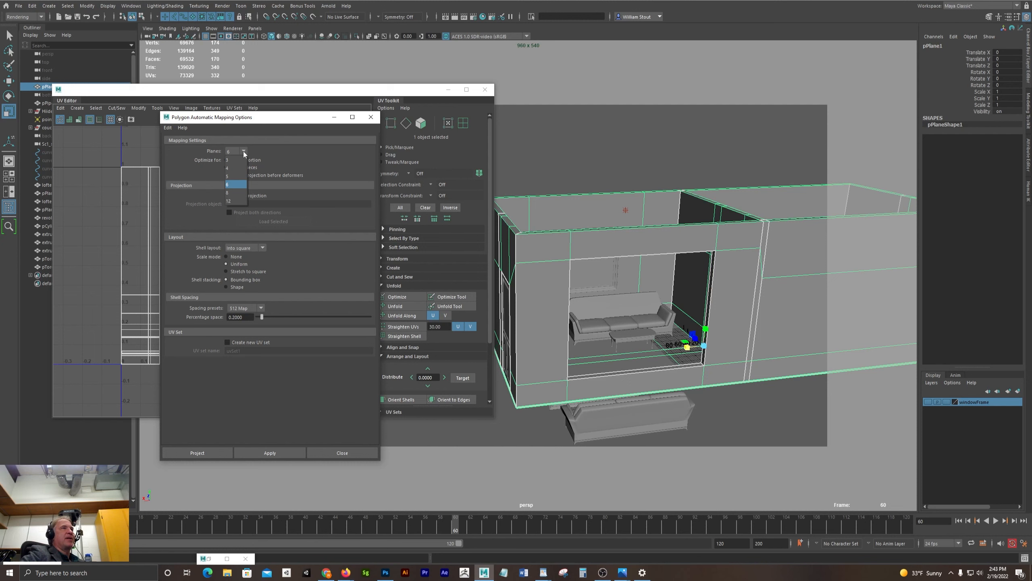
{"action": "left_click", "coordinate": [244, 150]}
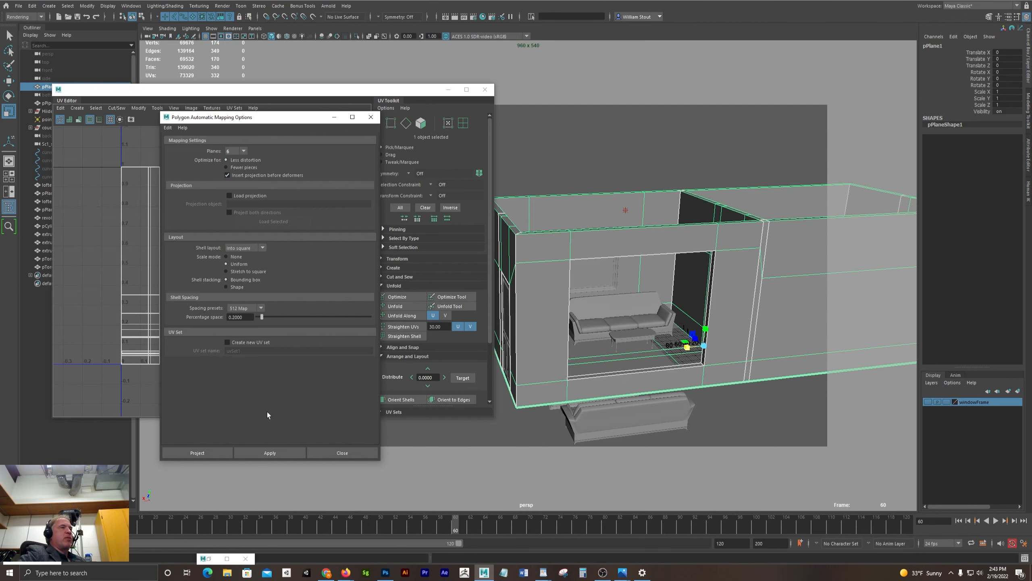
Apply the automatic mapping to the room walls, close its options and clear the face selection.
{"action": "left_click", "coordinate": [270, 453]}
{"action": "left_click", "coordinate": [371, 116]}
{"action": "left_click_drag", "start_coordinate": [341, 92], "coordinate": [401, 62]}
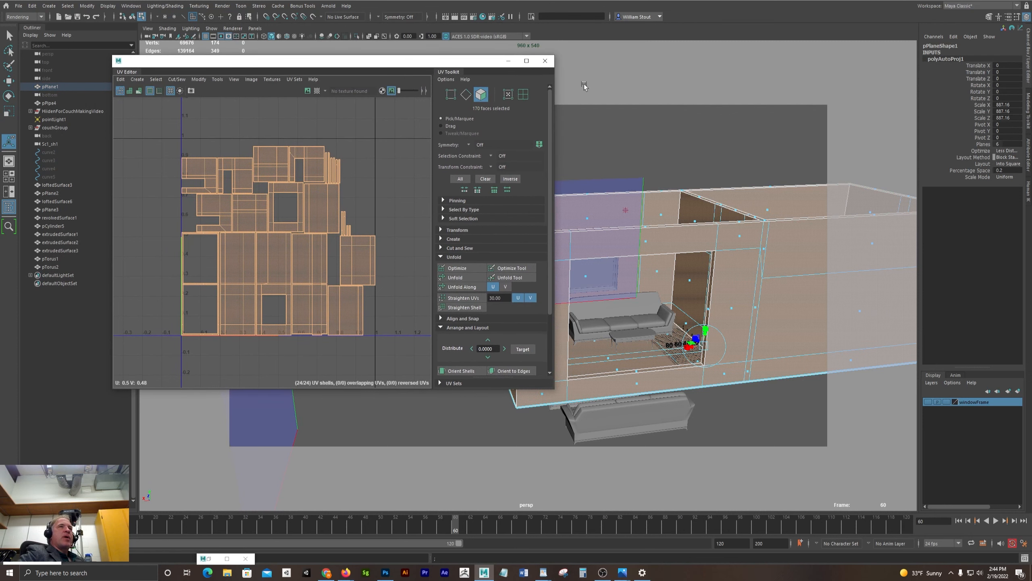
{"action": "left_click", "coordinate": [390, 157]}
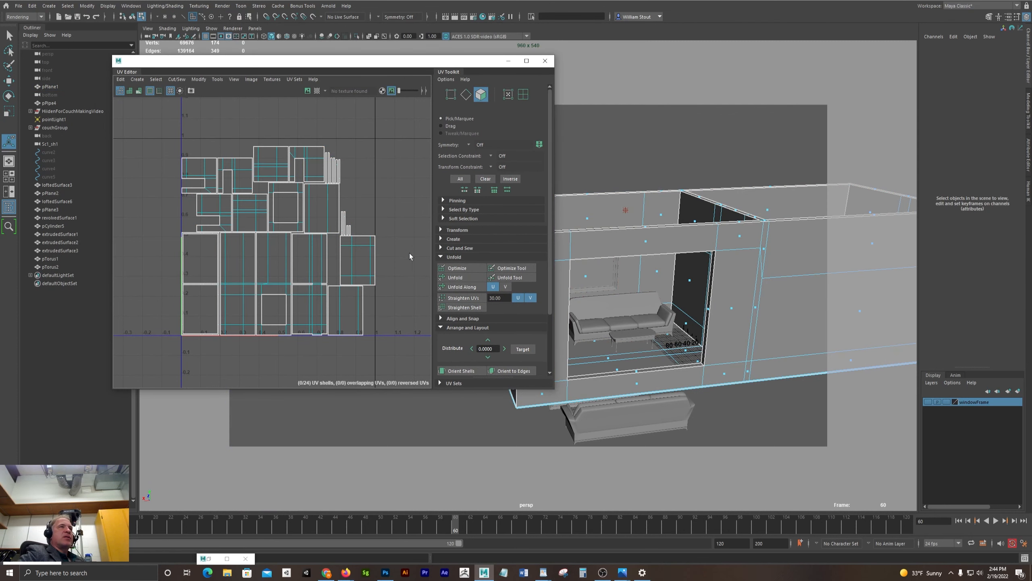
{"action": "left_click_drag", "start_coordinate": [348, 61], "coordinate": [362, 57]}
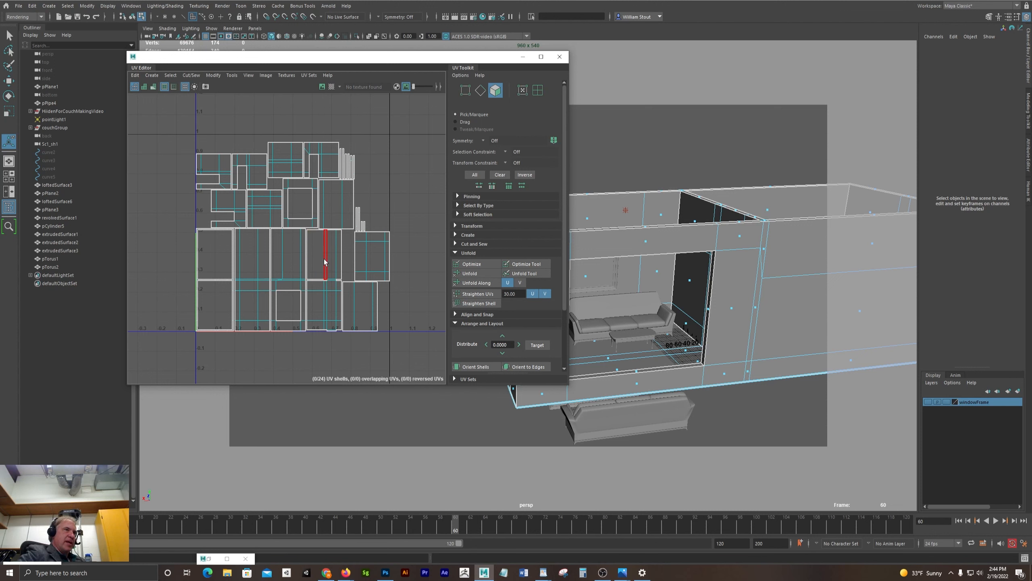
In UV shell selection mode, move the shell of the partition wall with the doorway outside the 0–1 UV square, beside the other shells.
{"action": "right_click_drag", "start_coordinate": [325, 262], "coordinate": [294, 247]}
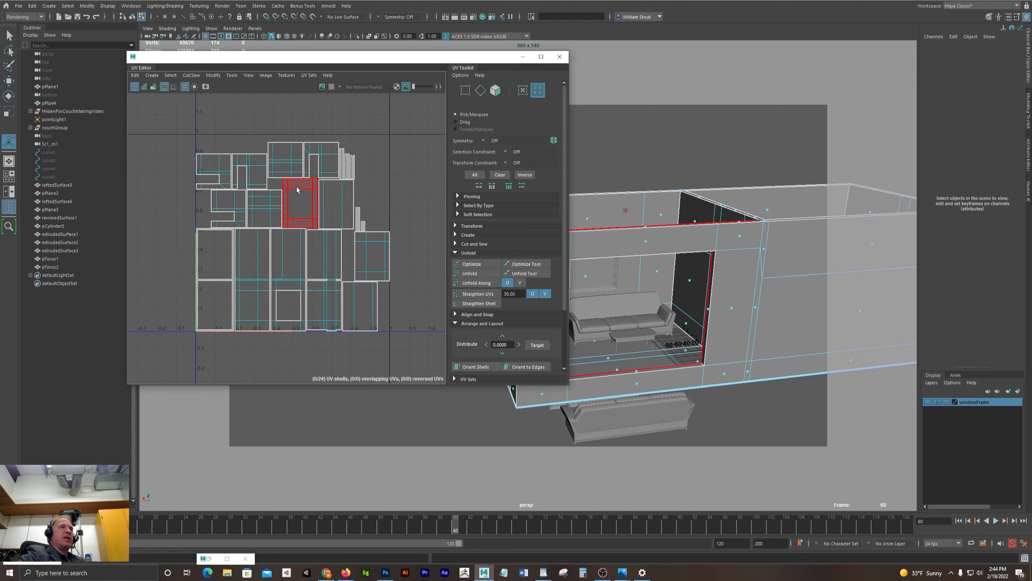
{"action": "left_click_drag", "start_coordinate": [657, 149], "coordinate": [695, 164], "text": "alt"}
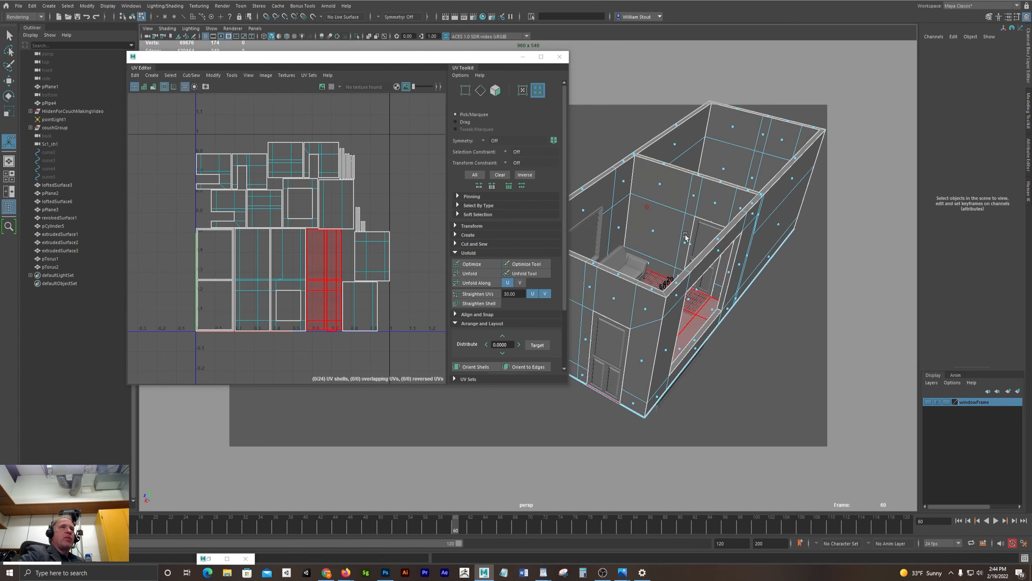
{"action": "left_click", "coordinate": [207, 162]}
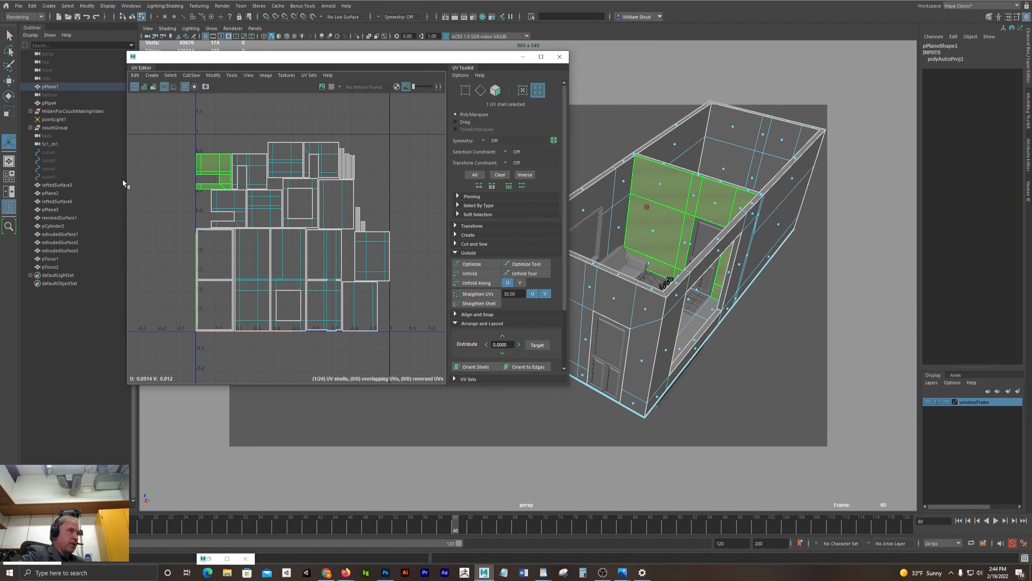
{"action": "key", "text": "w"}
{"action": "left_click", "coordinate": [224, 163]}
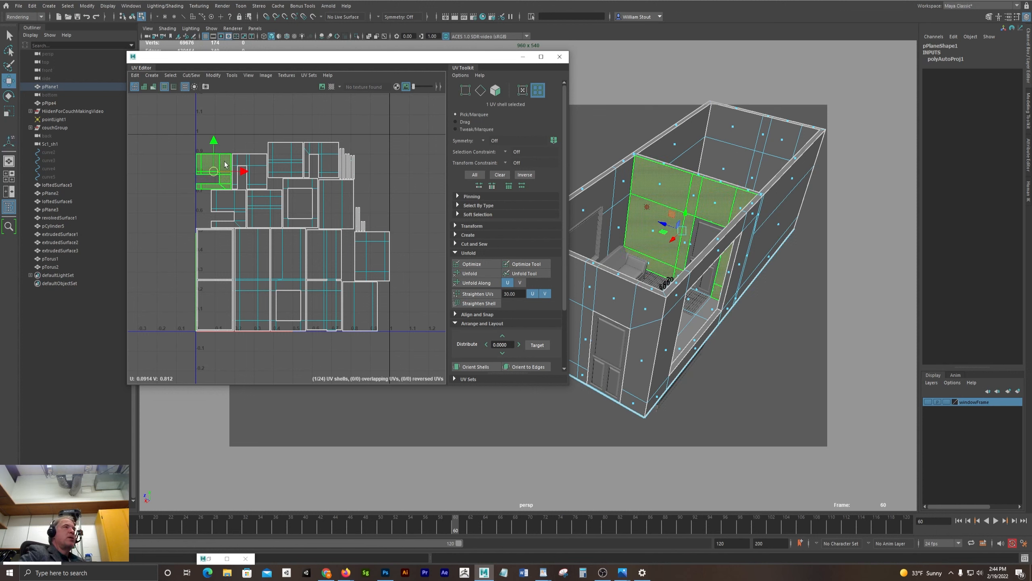
{"action": "left_click_drag", "start_coordinate": [214, 172], "coordinate": [304, 144]}
{"action": "left_click_drag", "start_coordinate": [417, 179], "coordinate": [416, 181]}
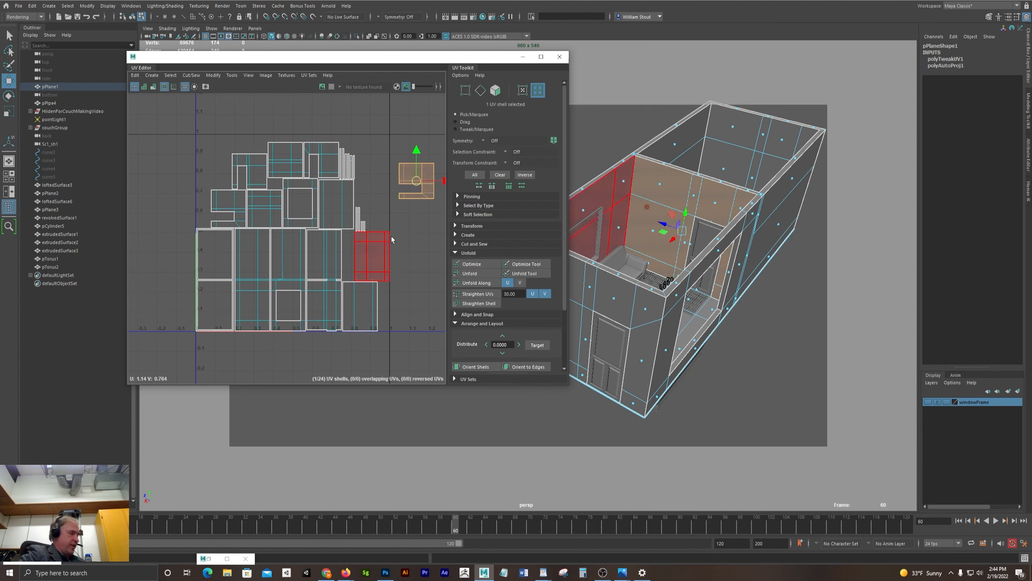
Compare the separated partition wall shell and its neighbouring shells with the matching walls in the 3D view.
{"action": "middle_click_drag", "start_coordinate": [387, 254], "coordinate": [279, 243], "text": "alt"}
{"action": "scroll", "coordinate": [320, 158], "scroll_direction": "up", "scroll_amount": 5}
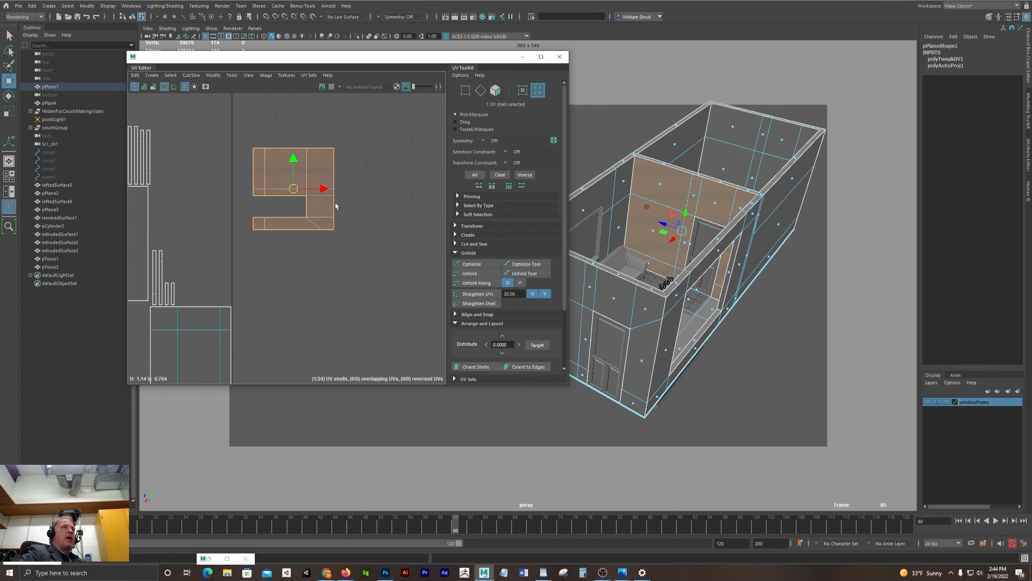
{"action": "left_click", "coordinate": [635, 236]}
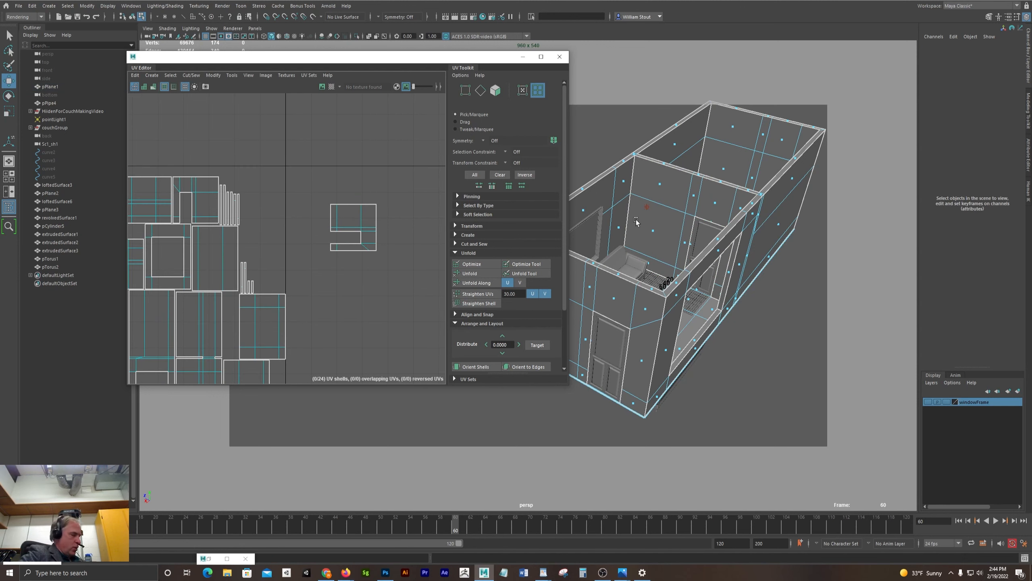
{"action": "scroll", "coordinate": [651, 252], "scroll_direction": "up", "scroll_amount": 8}
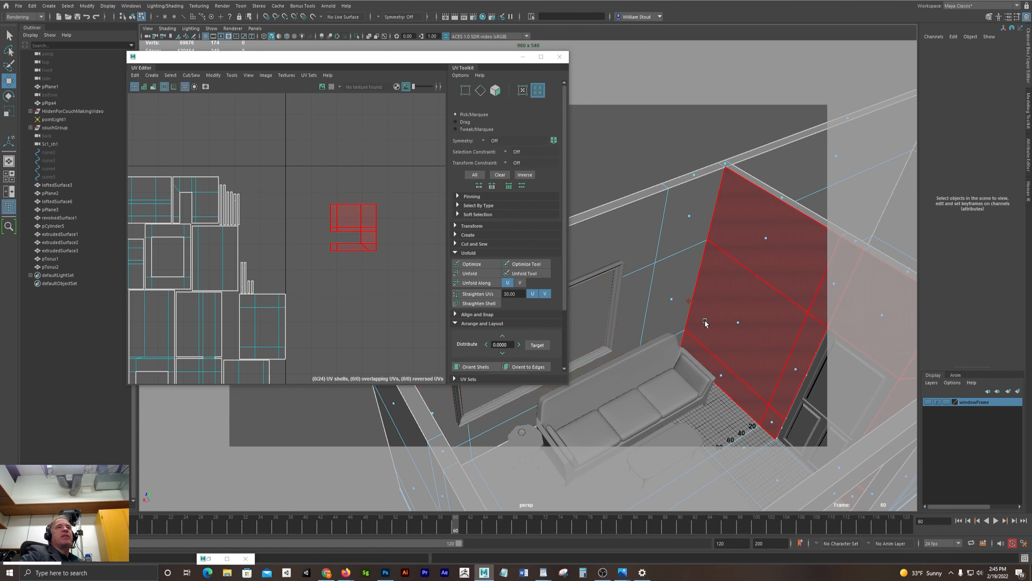
{"action": "middle_click_drag", "start_coordinate": [298, 273], "coordinate": [297, 237], "text": "alt"}
{"action": "right_click_drag", "start_coordinate": [297, 237], "coordinate": [343, 240], "text": "alt"}
{"action": "middle_click_drag", "start_coordinate": [343, 240], "coordinate": [317, 285], "text": "alt"}
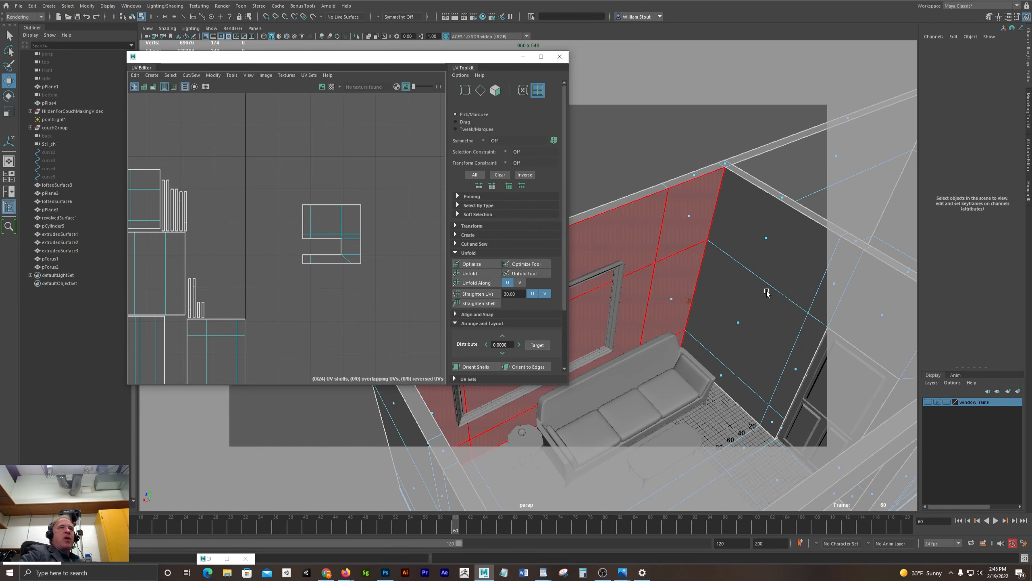
{"action": "left_click_drag", "start_coordinate": [769, 293], "coordinate": [673, 305], "text": "alt"}
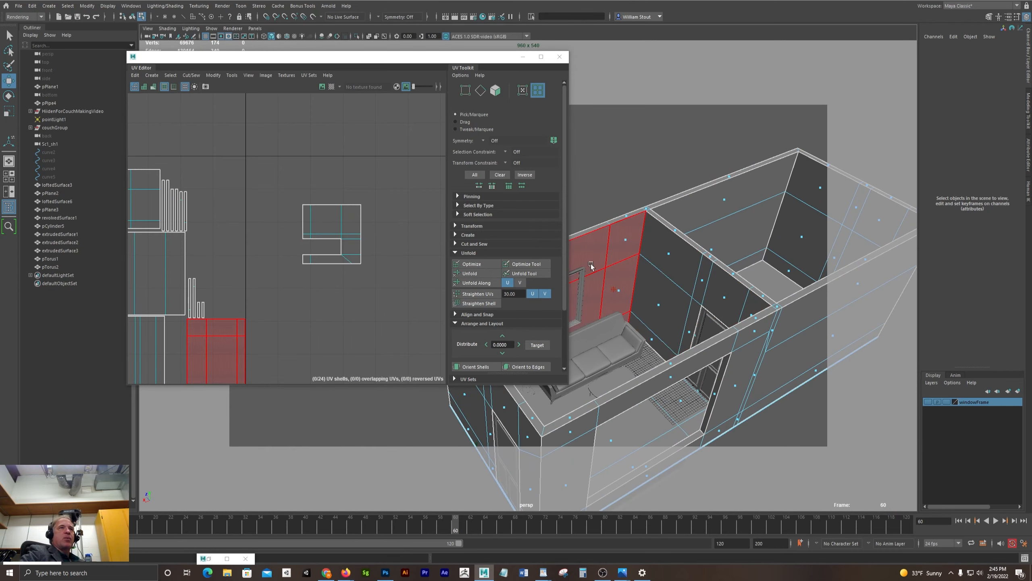
{"action": "middle_click_drag", "start_coordinate": [591, 266], "coordinate": [719, 210], "text": "alt"}
{"action": "left_click_drag", "start_coordinate": [719, 210], "coordinate": [631, 229], "text": "alt"}
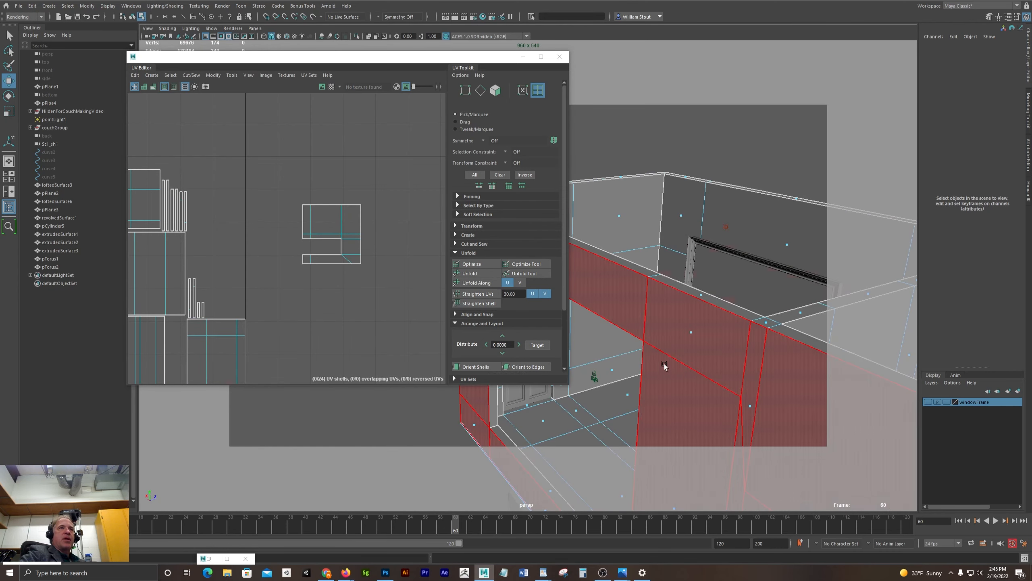
In UV edge mode, select the three top border edges of the separated partition wall shell and Move and Sew its neighbour onto it.
{"action": "right_click_drag", "start_coordinate": [312, 281], "coordinate": [311, 259]}
{"action": "right_click_drag", "start_coordinate": [347, 182], "coordinate": [402, 183], "text": "alt"}
{"action": "left_click", "coordinate": [298, 210]}
{"action": "left_click", "coordinate": [320, 209], "text": "shift"}
{"action": "left_click", "coordinate": [350, 210], "text": "shift"}
{"action": "right_click_drag", "start_coordinate": [306, 163], "coordinate": [153, 158], "text": "alt"}
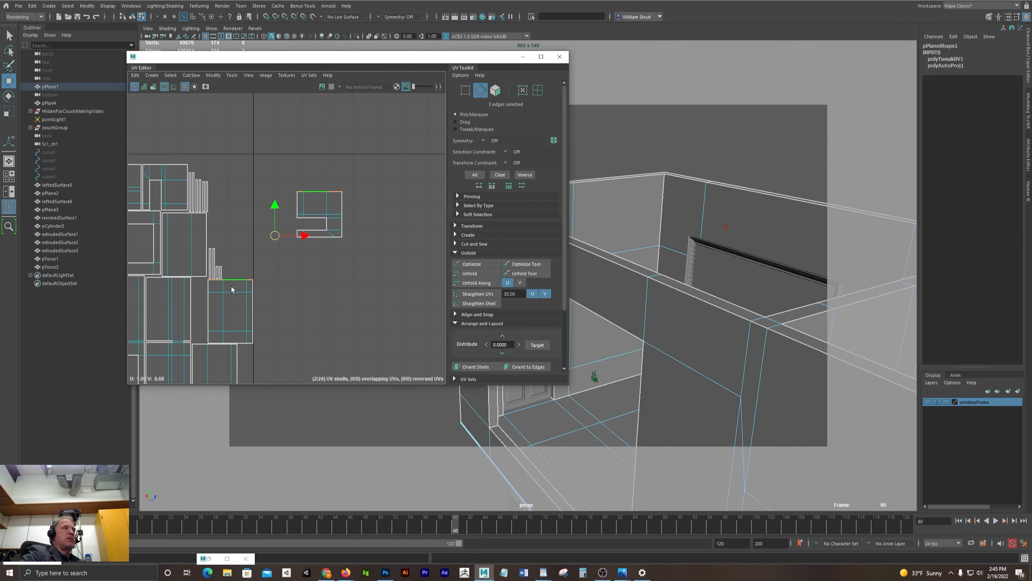
{"action": "left_click", "coordinate": [189, 76]}
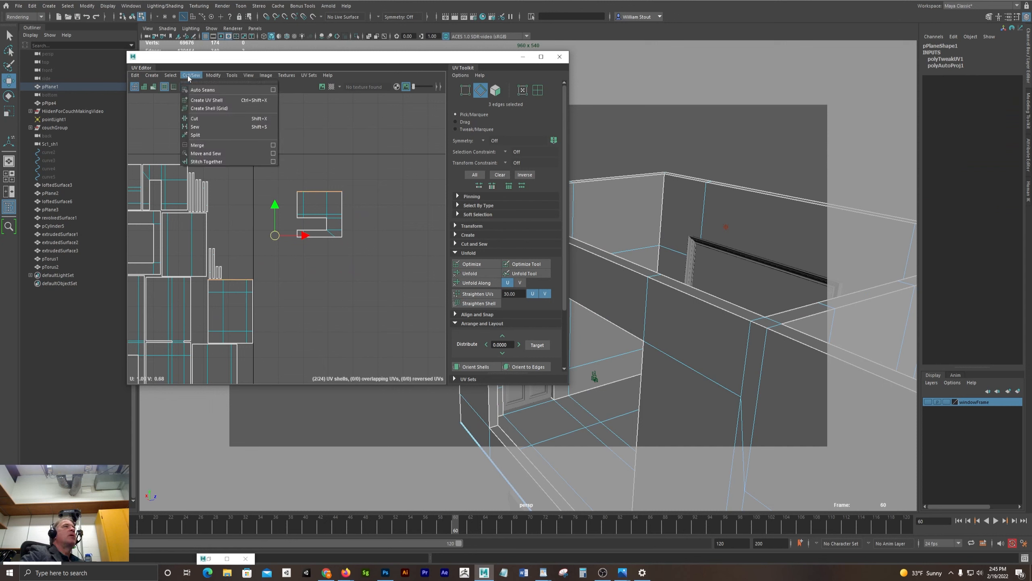
{"action": "left_click", "coordinate": [205, 154]}
Select the bottom border edges of the separated shell and Move and Sew the matching wall with the window opening onto it.
{"action": "scroll", "coordinate": [283, 201], "scroll_direction": "up", "scroll_amount": 3}
{"action": "left_click", "coordinate": [327, 201], "text": "shift"}
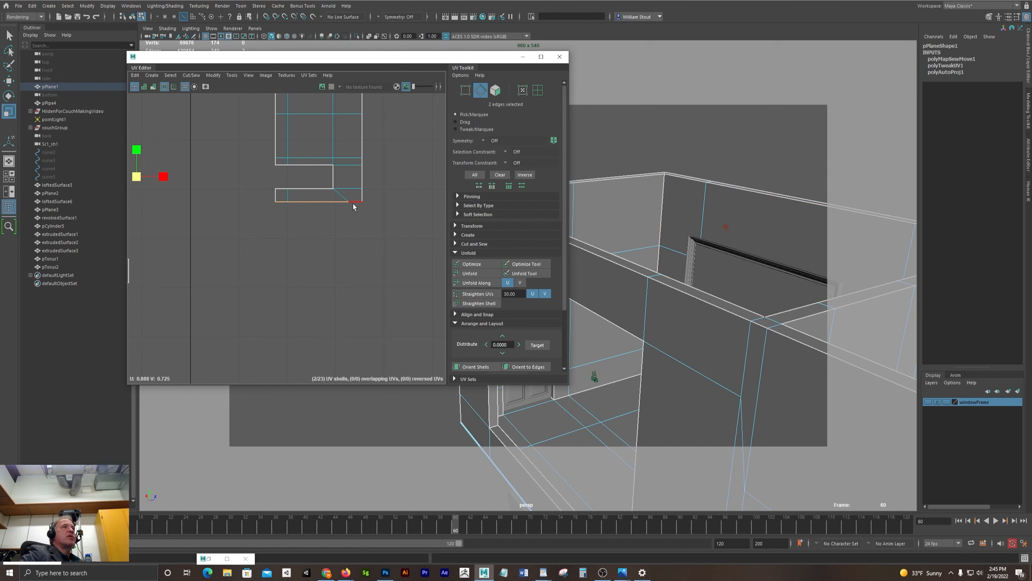
{"action": "left_click", "coordinate": [353, 202], "text": "shift"}
{"action": "scroll", "coordinate": [376, 241], "scroll_direction": "down", "scroll_amount": 5}
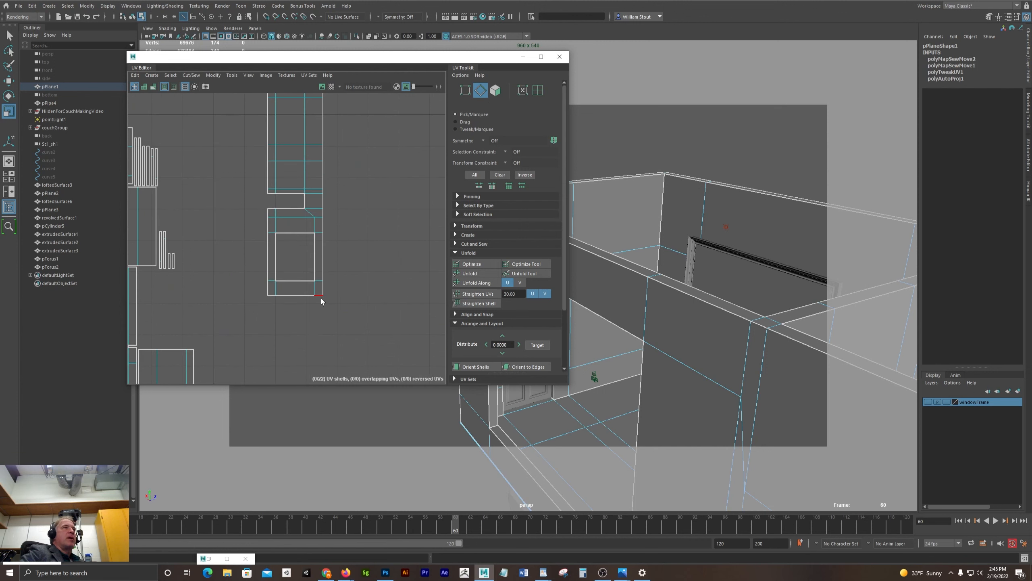
Select the three border edges below the window opening in the joined strip and Move and Sew the remaining wall shell onto that end.
{"action": "left_click", "coordinate": [319, 296]}
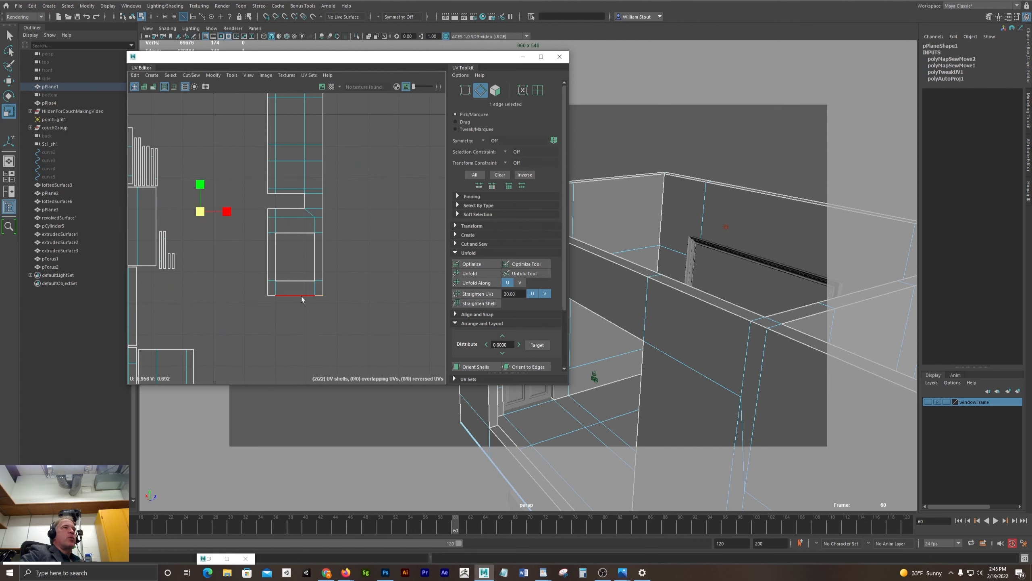
{"action": "scroll", "coordinate": [242, 259], "scroll_direction": "down", "scroll_amount": 4}
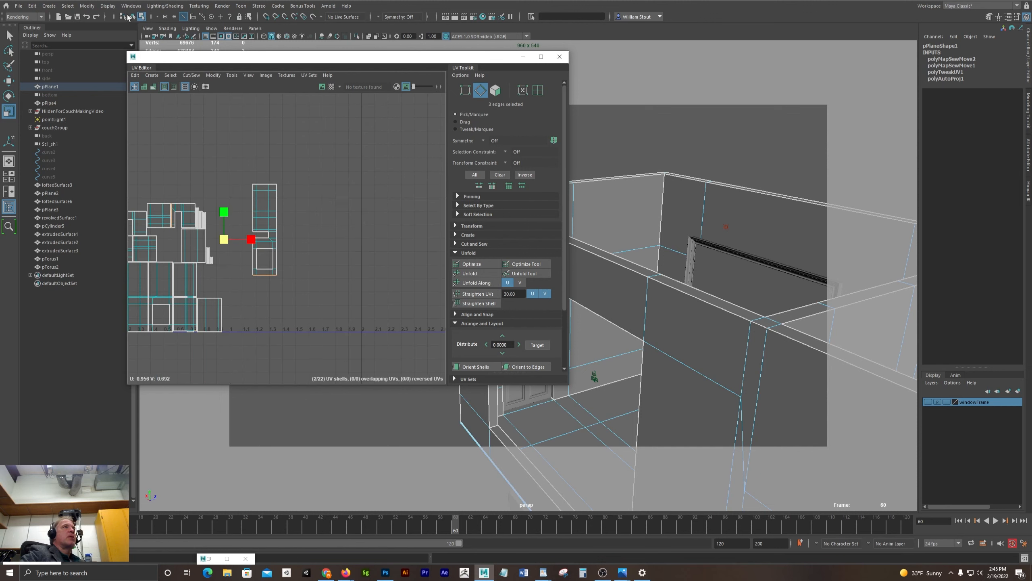
{"action": "left_click", "coordinate": [192, 75]}
{"action": "left_click", "coordinate": [209, 152]}
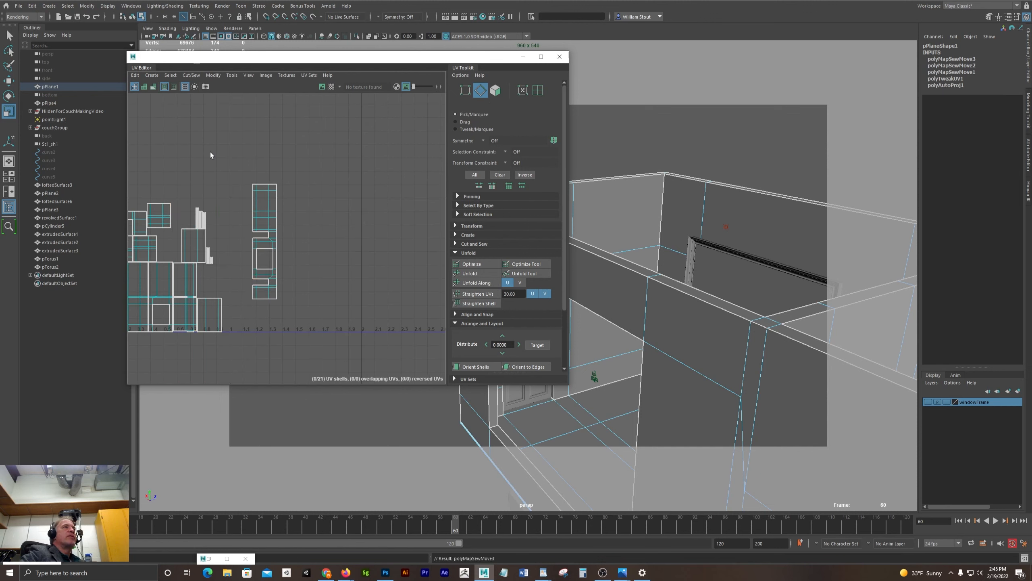
Select the strip's lower end edges and compare them with the corresponding room corner in the 3D view.
{"action": "middle_click_drag", "start_coordinate": [323, 138], "coordinate": [402, 108], "text": "alt"}
{"action": "key", "text": "super"}
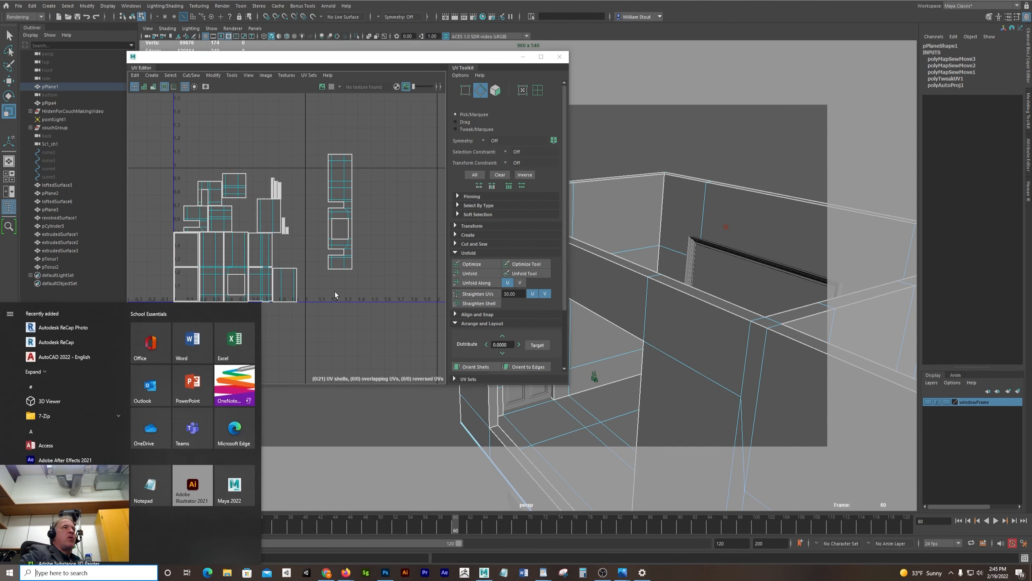
{"action": "scroll", "coordinate": [374, 234], "scroll_direction": "up", "scroll_amount": 2}
{"action": "left_click", "coordinate": [337, 310]}
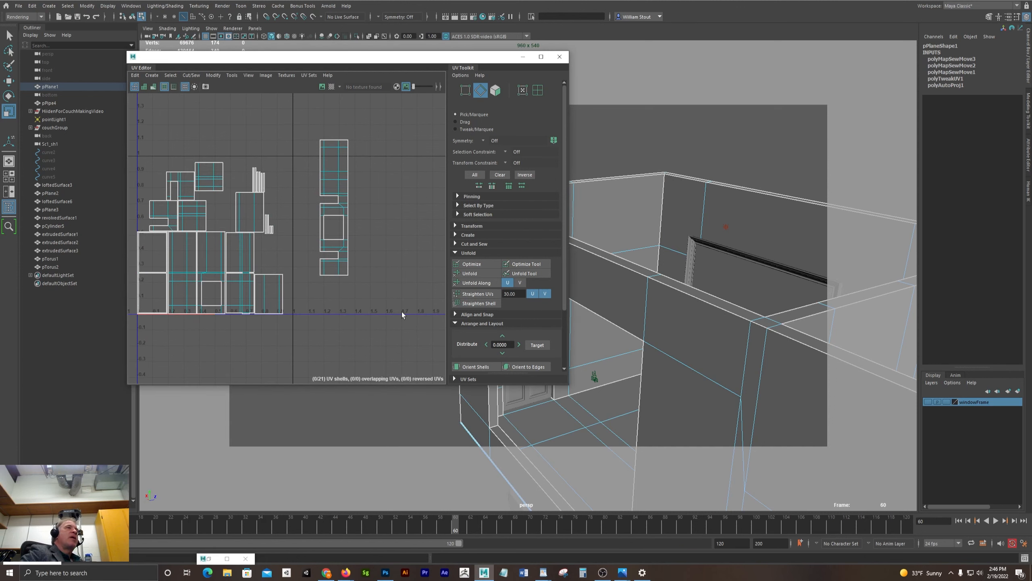
{"action": "scroll", "coordinate": [401, 311], "scroll_direction": "up", "scroll_amount": 3}
{"action": "middle_click_drag", "start_coordinate": [363, 200], "coordinate": [358, 272], "text": "alt"}
{"action": "key", "text": "super"}
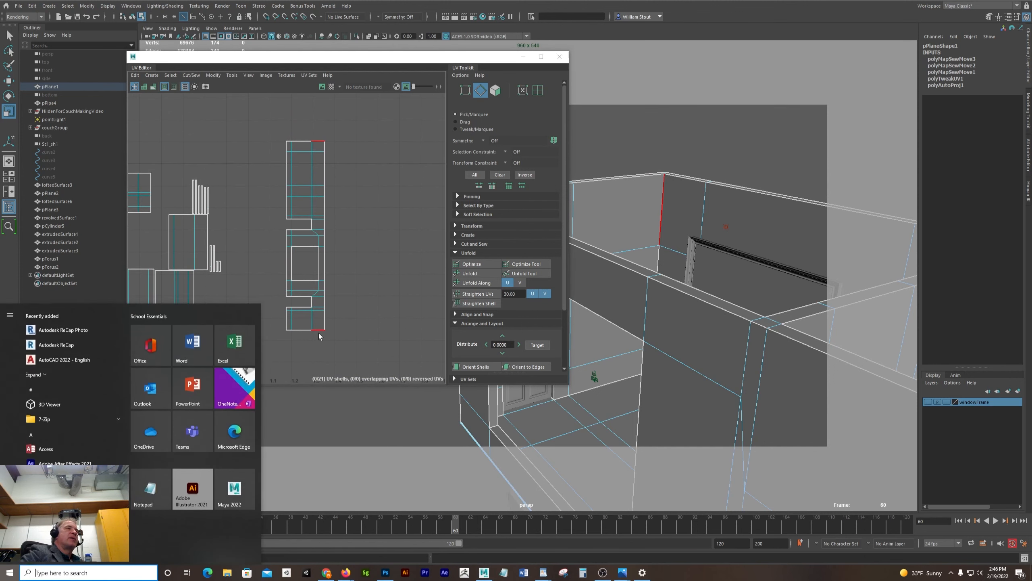
{"action": "left_click", "coordinate": [315, 331]}
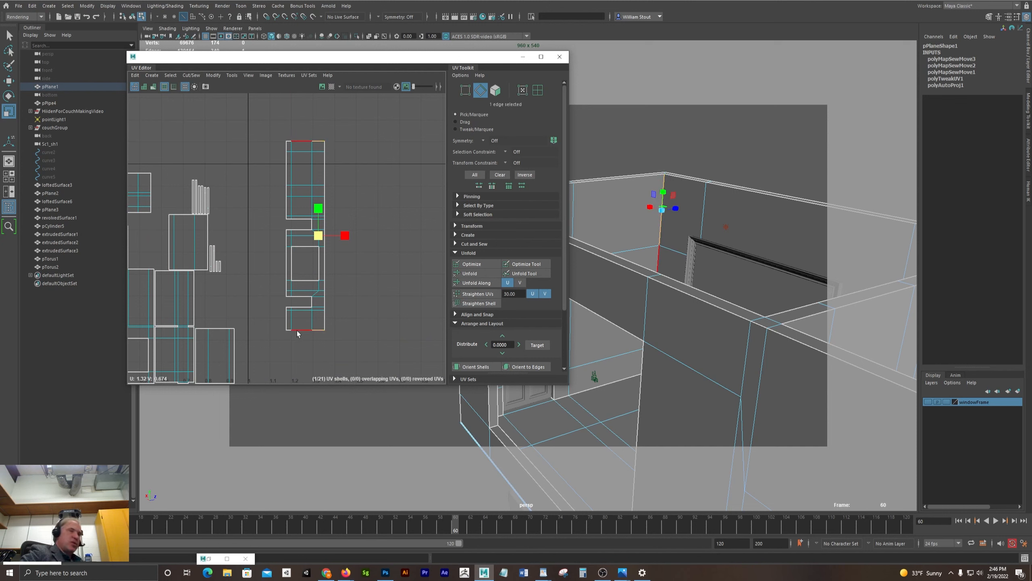
{"action": "left_click", "coordinate": [297, 331], "text": "shift"}
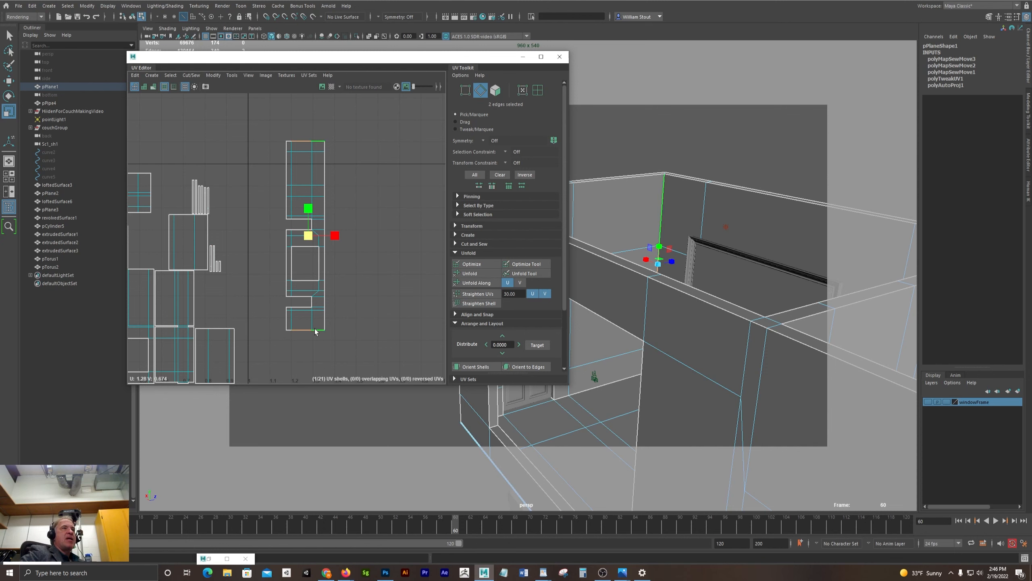
{"action": "left_click_drag", "start_coordinate": [617, 235], "coordinate": [685, 368], "text": "alt"}
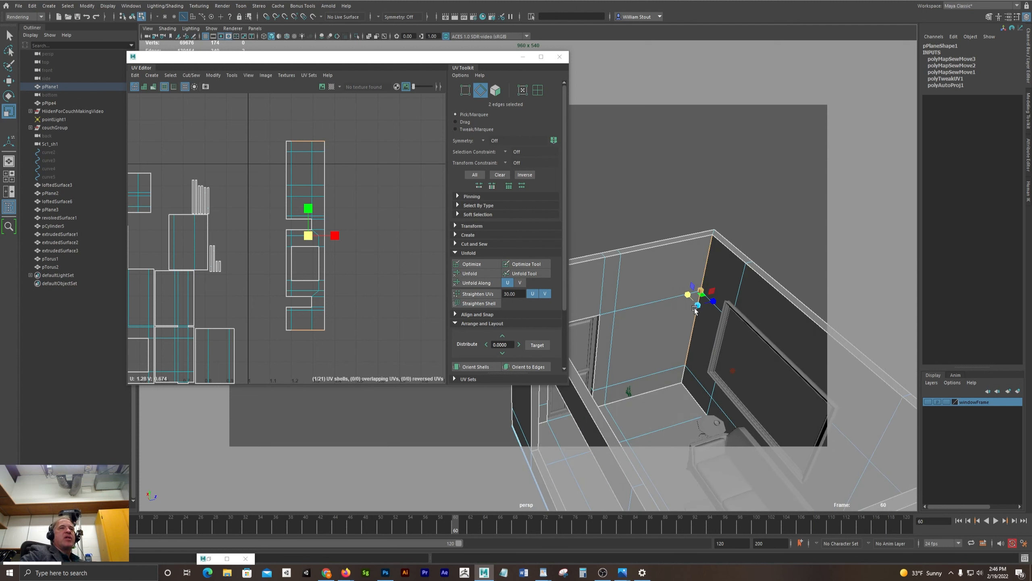
{"action": "left_click_drag", "start_coordinate": [620, 320], "coordinate": [703, 284], "text": "alt"}
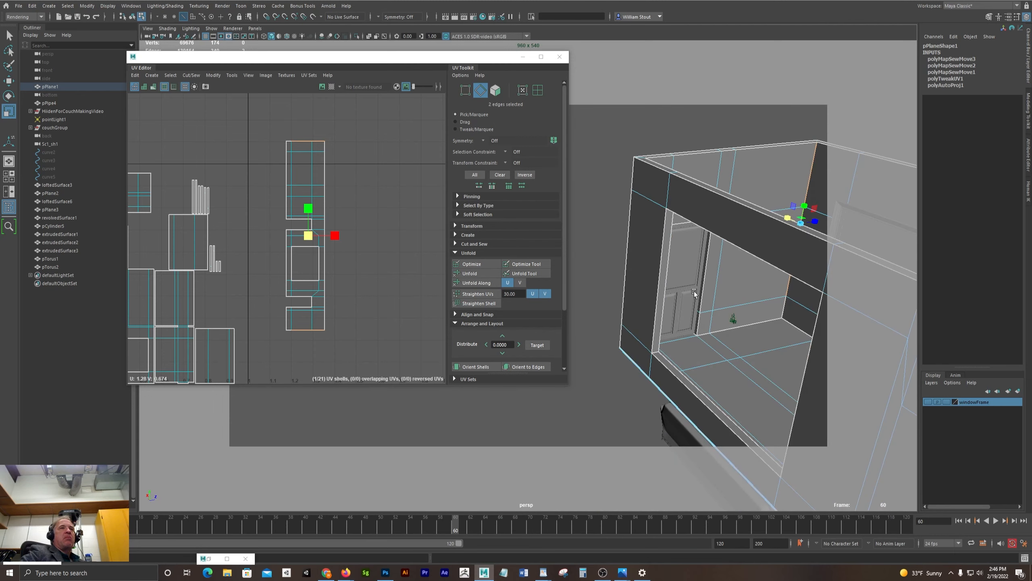
{"action": "left_click_drag", "start_coordinate": [769, 318], "coordinate": [607, 314], "text": "alt"}
Select the three vertical edges of the room corner beside the door and cut the UVs there.
{"action": "left_click", "coordinate": [606, 314]}
{"action": "left_click", "coordinate": [622, 266]}
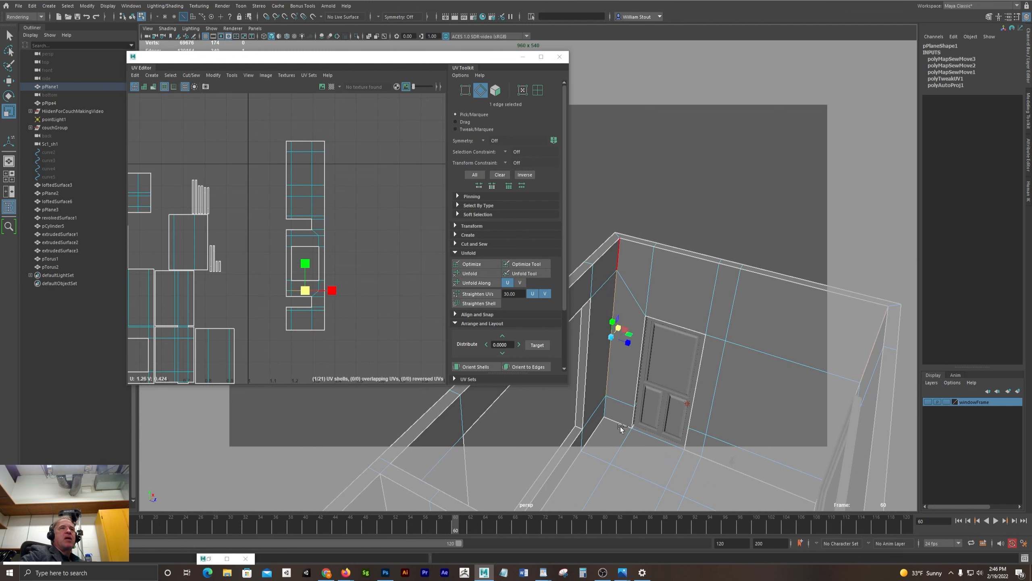
{"action": "left_click", "coordinate": [610, 410]}
{"action": "left_click", "coordinate": [608, 408], "text": "shift"}
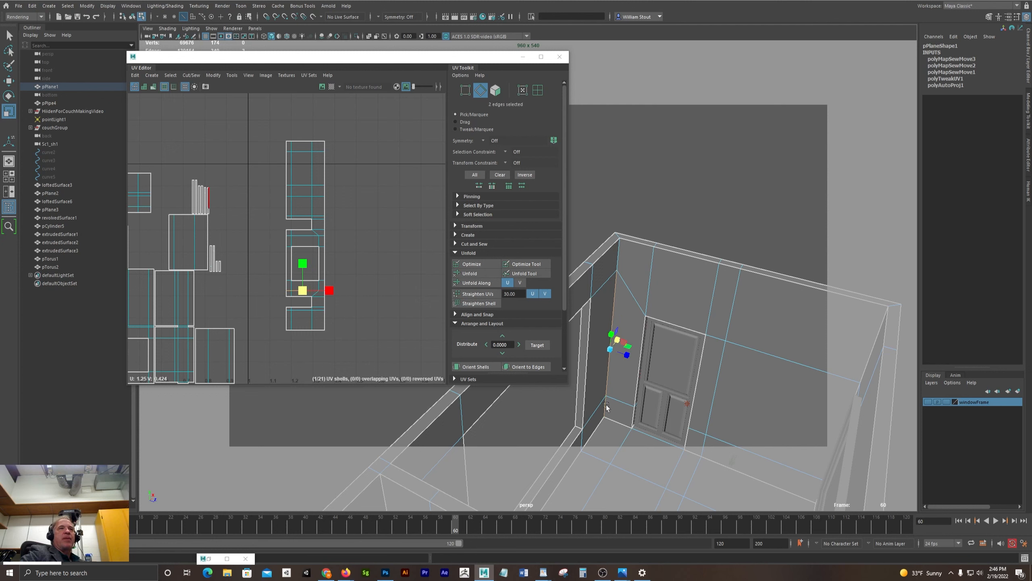
{"action": "left_click", "coordinate": [619, 251], "text": "shift"}
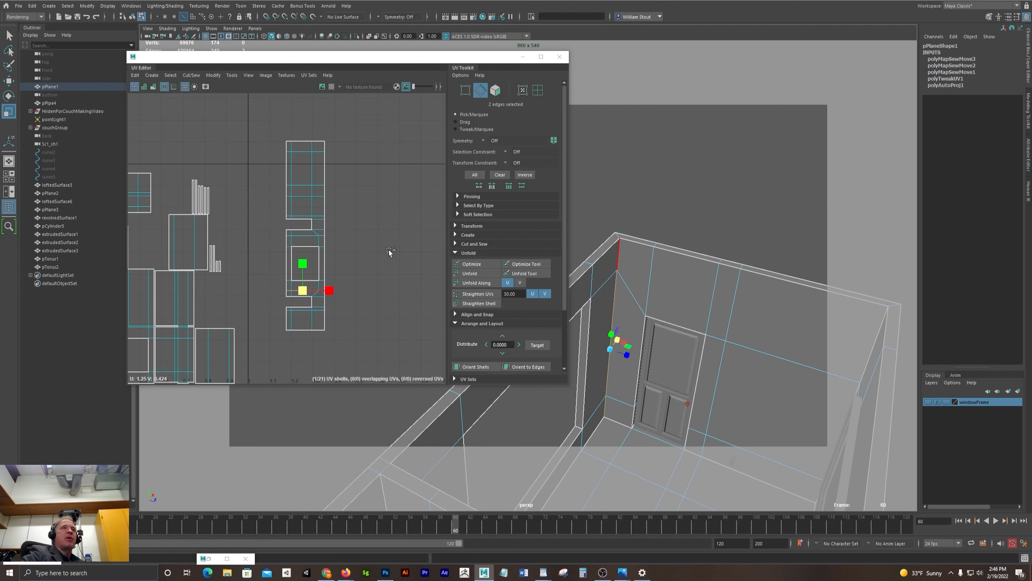
{"action": "left_click", "coordinate": [190, 76]}
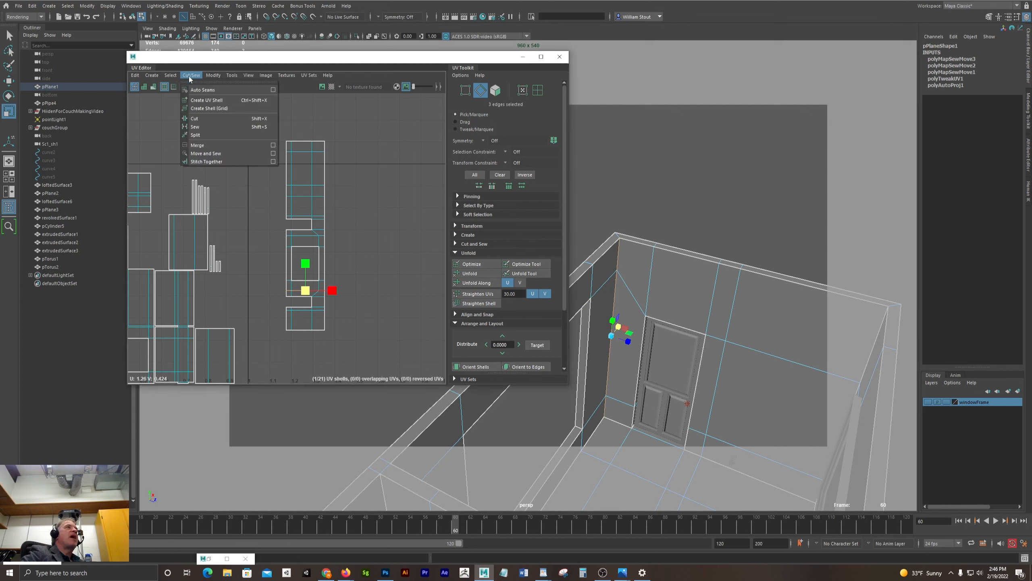
{"action": "left_click", "coordinate": [199, 119]}
Select the three top border edges of the wall strip and Move and Sew the cut-off piece onto that end.
{"action": "left_click", "coordinate": [301, 142]}
{"action": "left_click", "coordinate": [289, 142], "text": "shift"}
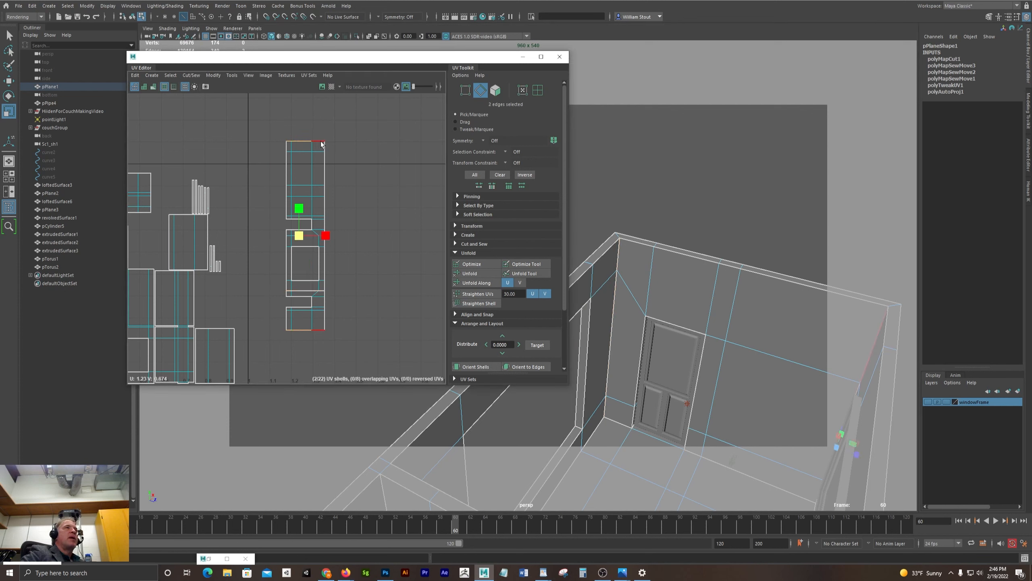
{"action": "left_click", "coordinate": [319, 142], "text": "shift"}
{"action": "left_click", "coordinate": [191, 76]}
{"action": "left_click", "coordinate": [210, 155]}
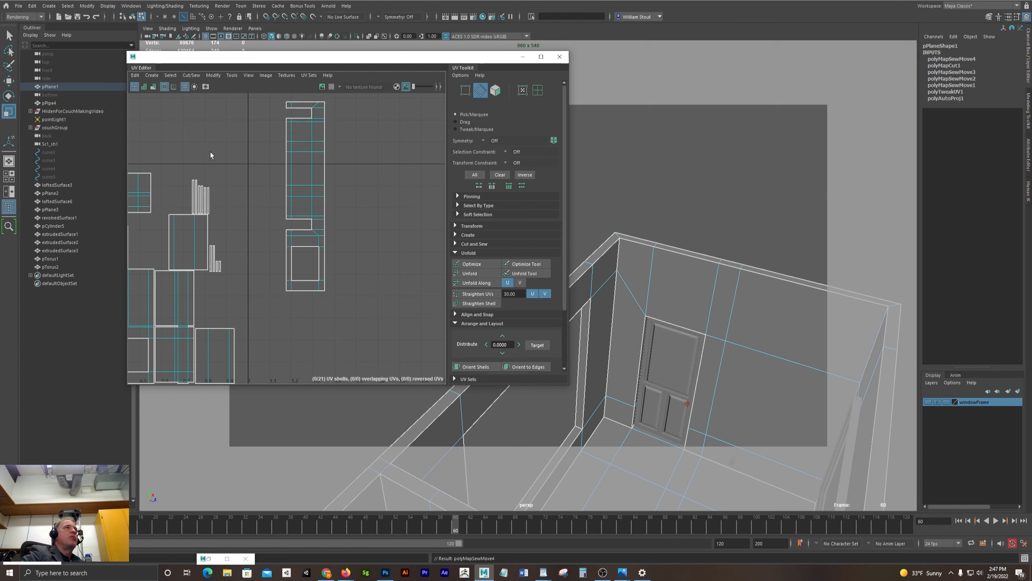
Check which room corner the rearranged strip's lower end edge matches, and clear the selection.
{"action": "left_click", "coordinate": [303, 291]}
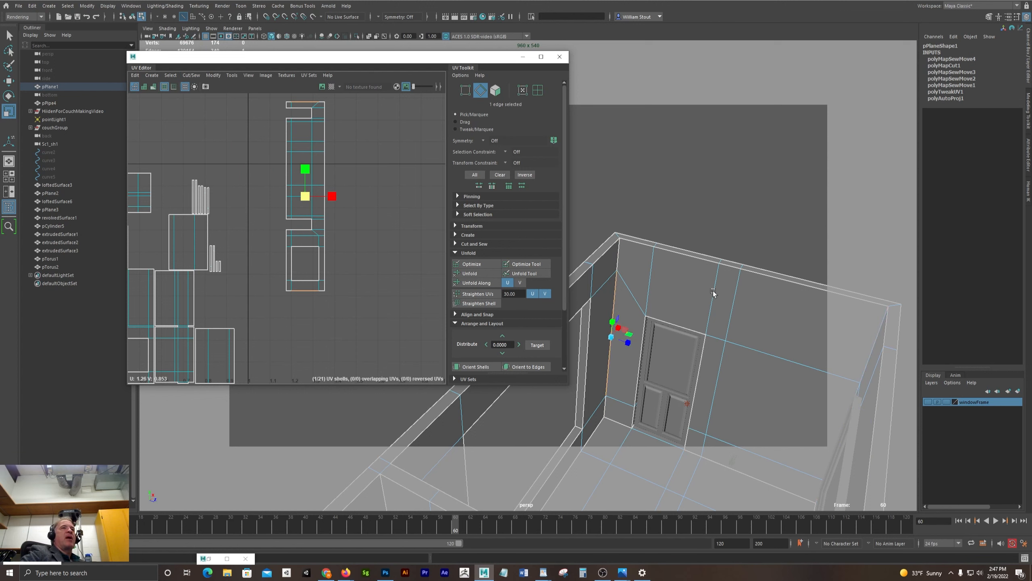
{"action": "mouse_move", "coordinate": [713, 290]}
{"action": "left_mouse_down", "text": "alt"}
{"action": "mouse_move", "coordinate": [653, 283]}
{"action": "mouse_move", "coordinate": [721, 257]}
{"action": "mouse_move", "coordinate": [693, 283]}
{"action": "left_mouse_up", "text": "alt"}
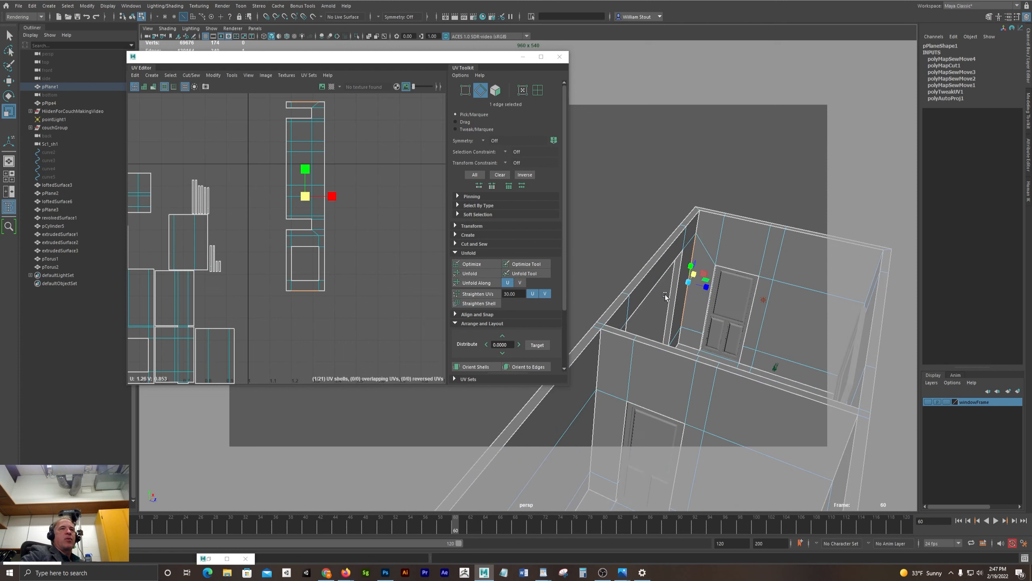
{"action": "key", "text": "super"}
{"action": "left_click", "coordinate": [358, 216]}
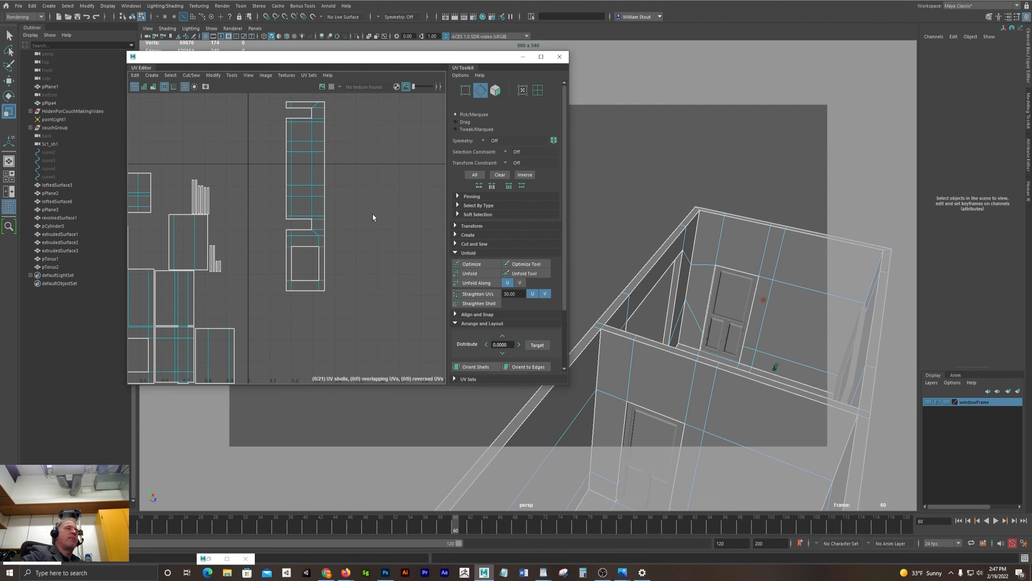
Move the UV Editor window aside and examine the walls of the adjoining room in the 3D view.
{"action": "right_click_drag", "start_coordinate": [373, 215], "coordinate": [203, 199], "text": "alt"}
{"action": "middle_click_drag", "start_coordinate": [634, 366], "coordinate": [649, 244], "text": "alt"}
{"action": "key", "text": "super"}
{"action": "left_click_drag", "start_coordinate": [334, 57], "coordinate": [160, 56]}
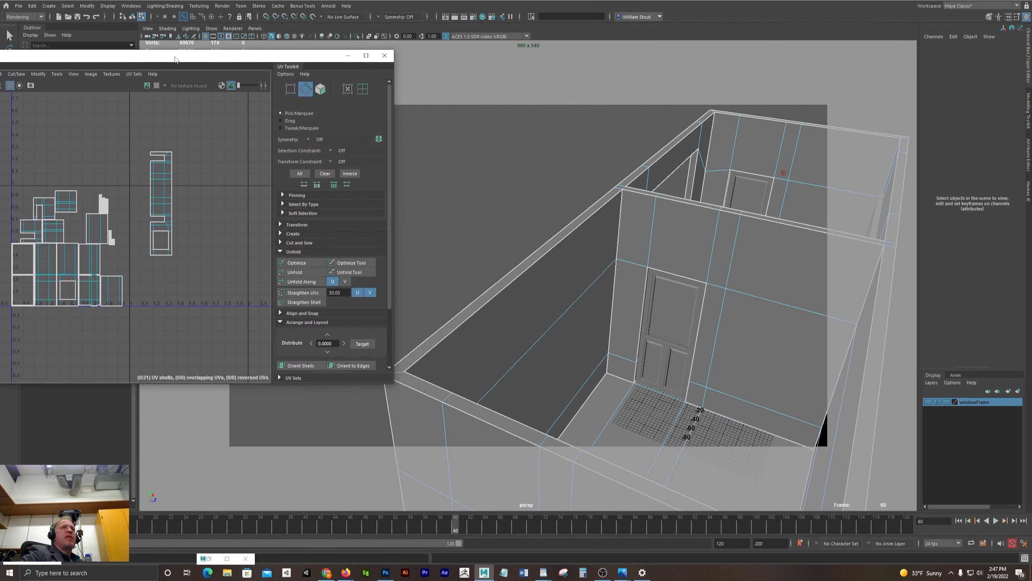
{"action": "right_click_drag", "start_coordinate": [675, 285], "coordinate": [602, 261], "text": "alt"}
{"action": "left_click_drag", "start_coordinate": [602, 261], "coordinate": [573, 271], "text": "alt"}
{"action": "middle_click_drag", "start_coordinate": [573, 271], "coordinate": [721, 142], "text": "alt"}
{"action": "left_click_drag", "start_coordinate": [677, 280], "coordinate": [646, 278], "text": "alt"}
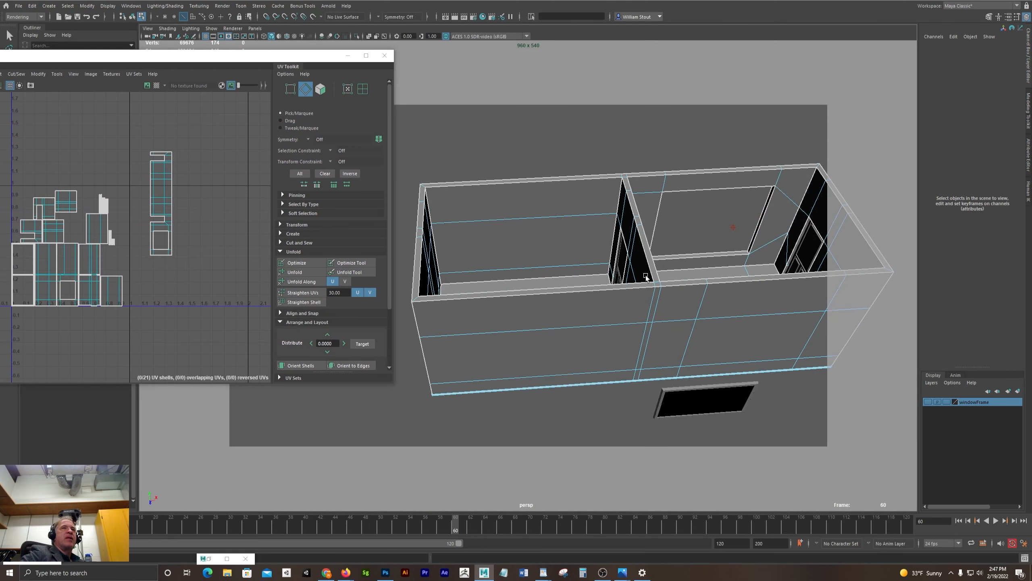
Select the three vertical edges where the adjoining room's door partition meets the long side wall, and Move and Sew their shells.
{"action": "double_click", "coordinate": [613, 246]}
{"action": "left_click_drag", "start_coordinate": [613, 245], "coordinate": [571, 236], "text": "alt"}
{"action": "middle_click_drag", "start_coordinate": [571, 236], "coordinate": [496, 262], "text": "alt"}
{"action": "key", "text": "super"}
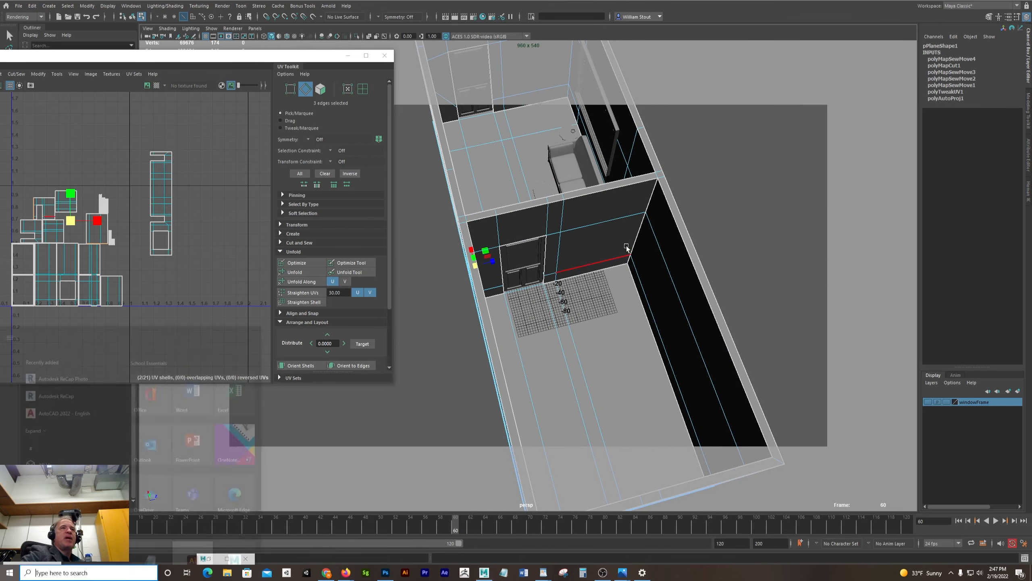
{"action": "left_click", "coordinate": [639, 236]}
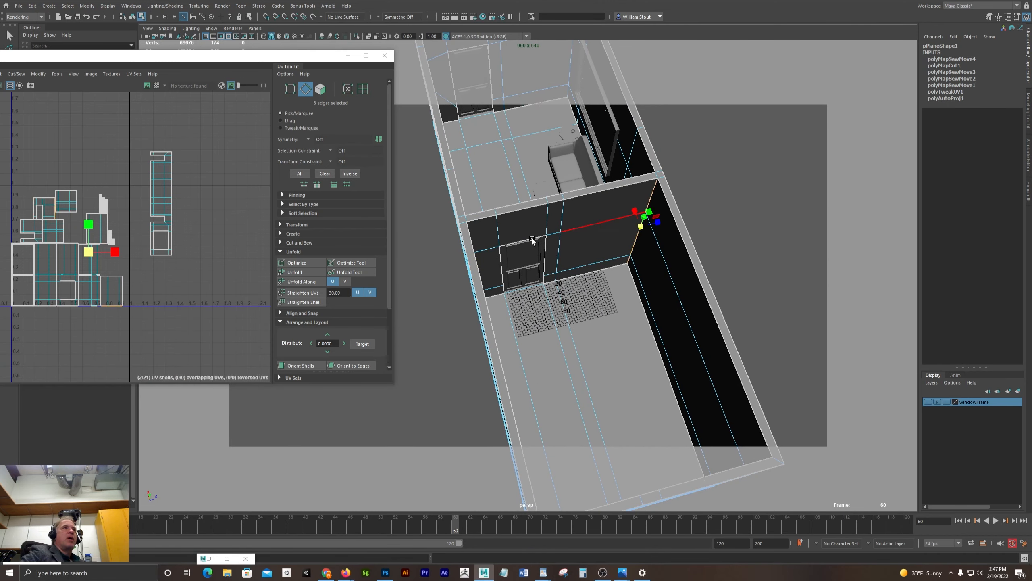
{"action": "left_click", "coordinate": [107, 71]}
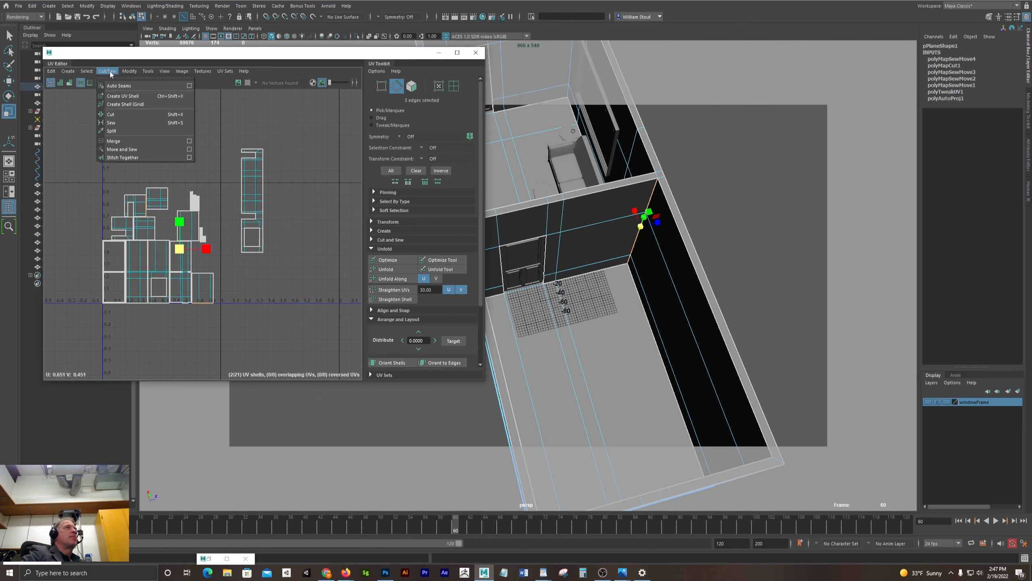
{"action": "left_click", "coordinate": [119, 150]}
Select the vertical corner edges between the adjoining room's long wall and end wall, and repeat Move and Sew on them.
{"action": "left_click_drag", "start_coordinate": [654, 270], "coordinate": [617, 291], "text": "alt"}
{"action": "key", "text": "super"}
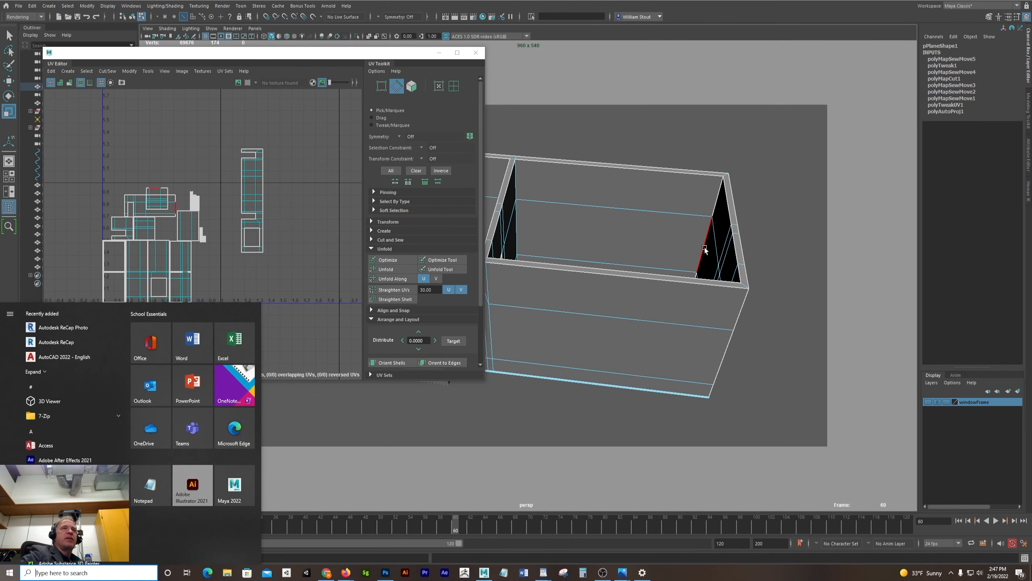
{"action": "left_click", "coordinate": [703, 250]}
{"action": "key", "text": "g"}
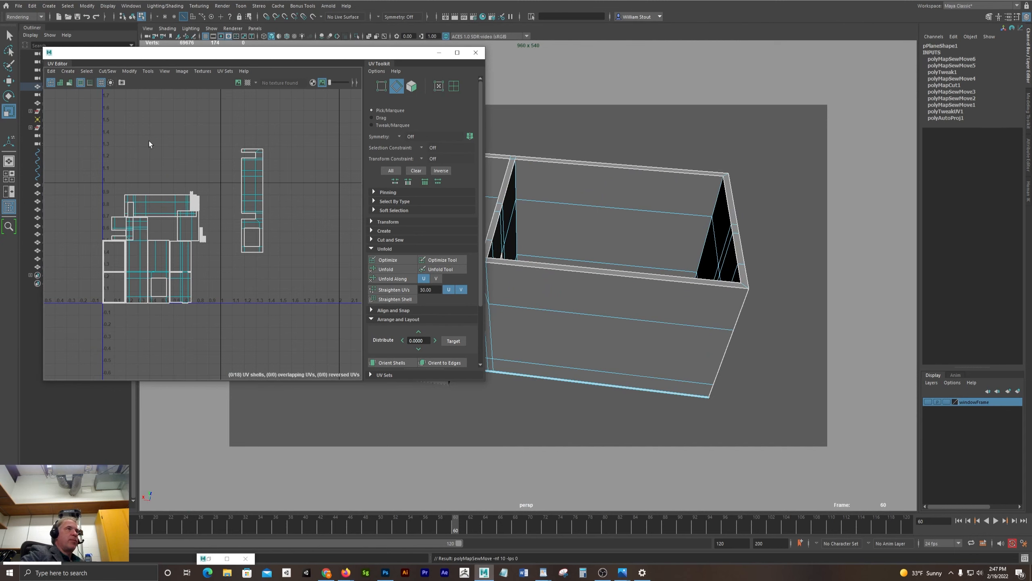
Select the edge loop at the other corner of the adjoining room's end wall and repeat Move and Sew on it.
{"action": "left_click_drag", "start_coordinate": [650, 173], "coordinate": [712, 216], "text": "alt"}
{"action": "middle_click_drag", "start_coordinate": [712, 216], "coordinate": [669, 267], "text": "alt"}
{"action": "key", "text": "super"}
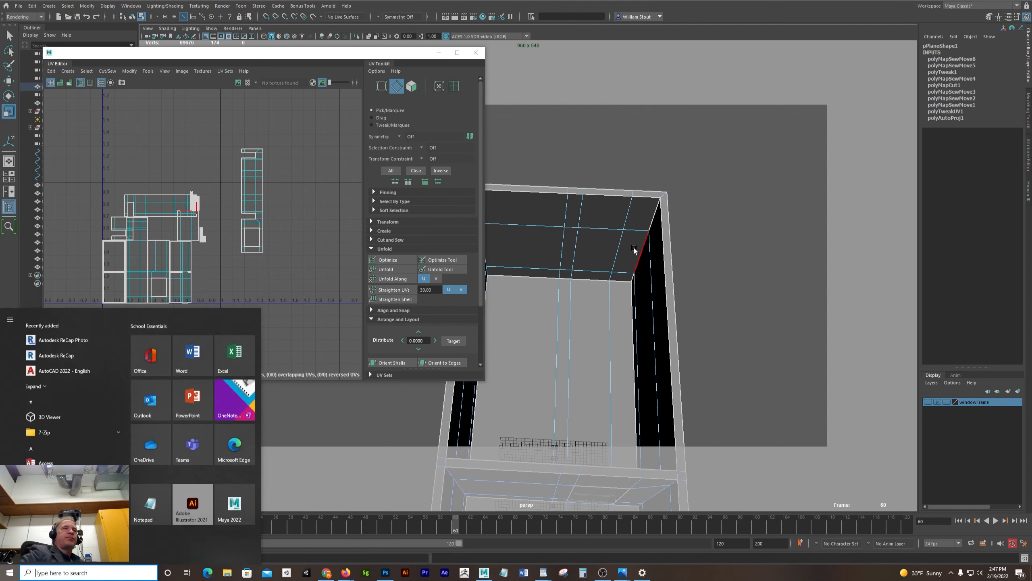
{"action": "double_click", "coordinate": [639, 251]}
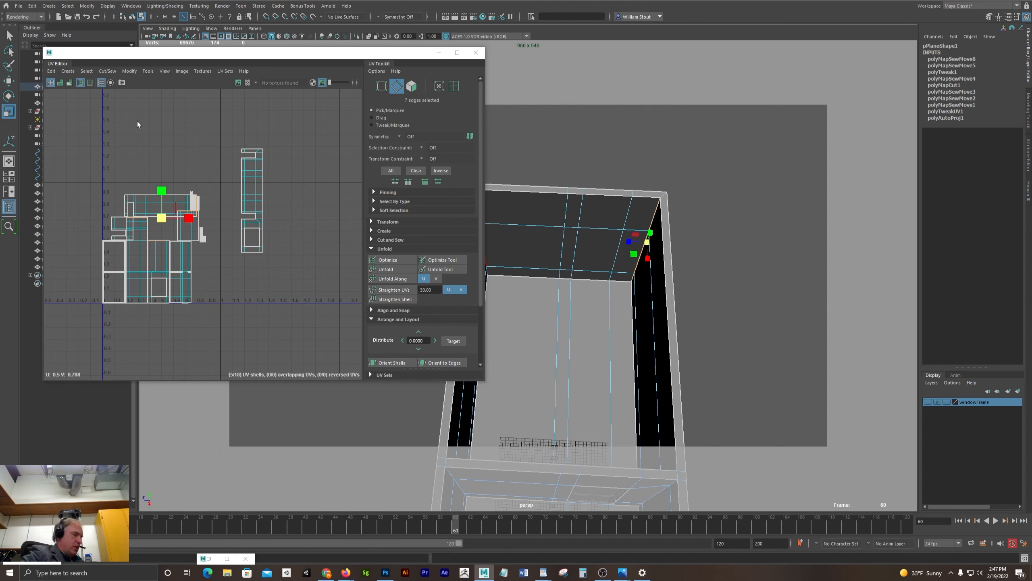
{"action": "key", "text": "g"}
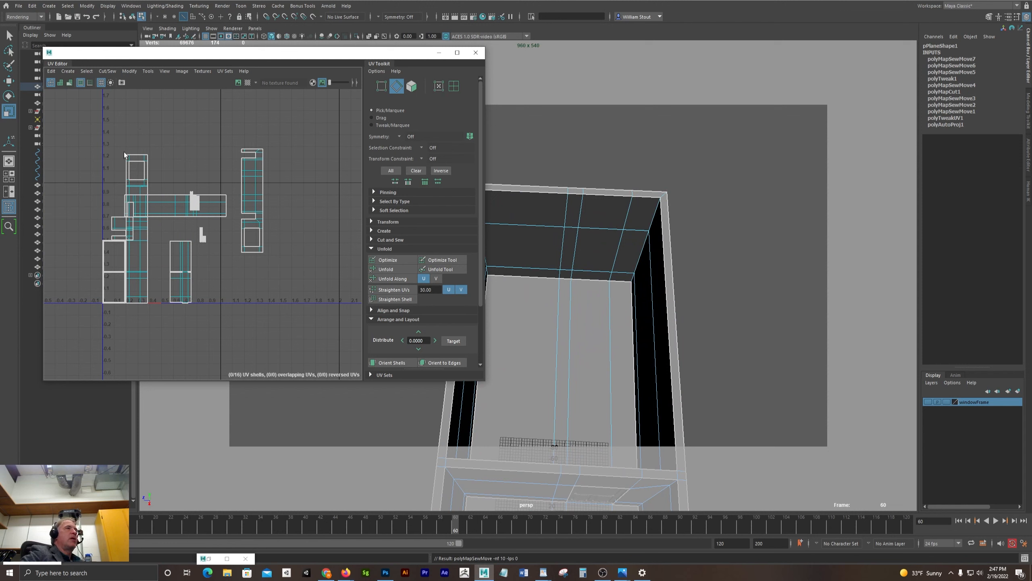
In UV shell mode, move the tall joined wall shell with the window opening outside the 0–1 square, beside the first wall strip.
{"action": "right_click", "coordinate": [138, 160]}
{"action": "right_click_drag", "start_coordinate": [137, 161], "coordinate": [126, 156]}
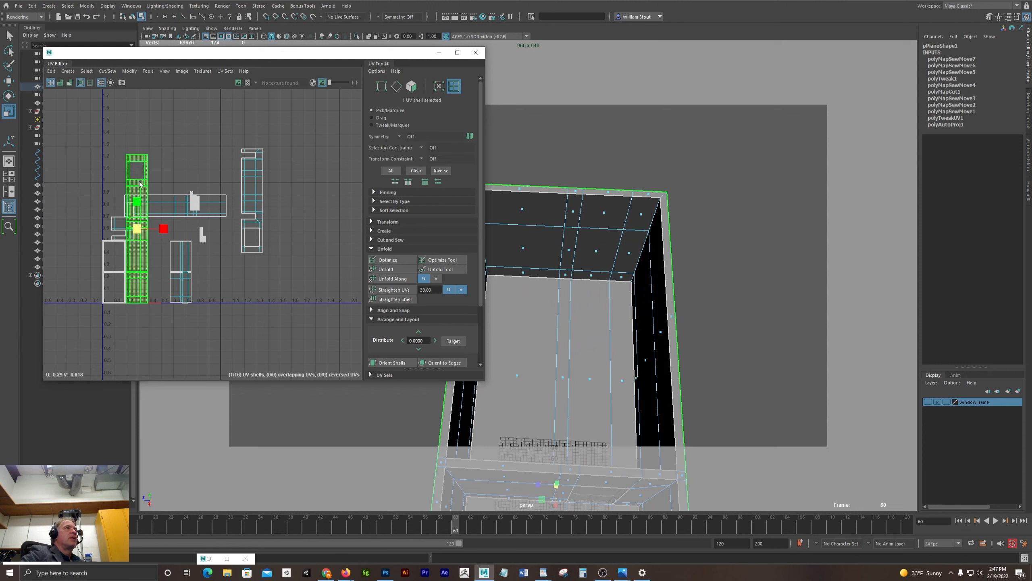
{"action": "left_click", "coordinate": [140, 224]}
{"action": "key", "text": "w"}
{"action": "left_click_drag", "start_coordinate": [137, 228], "coordinate": [307, 209]}
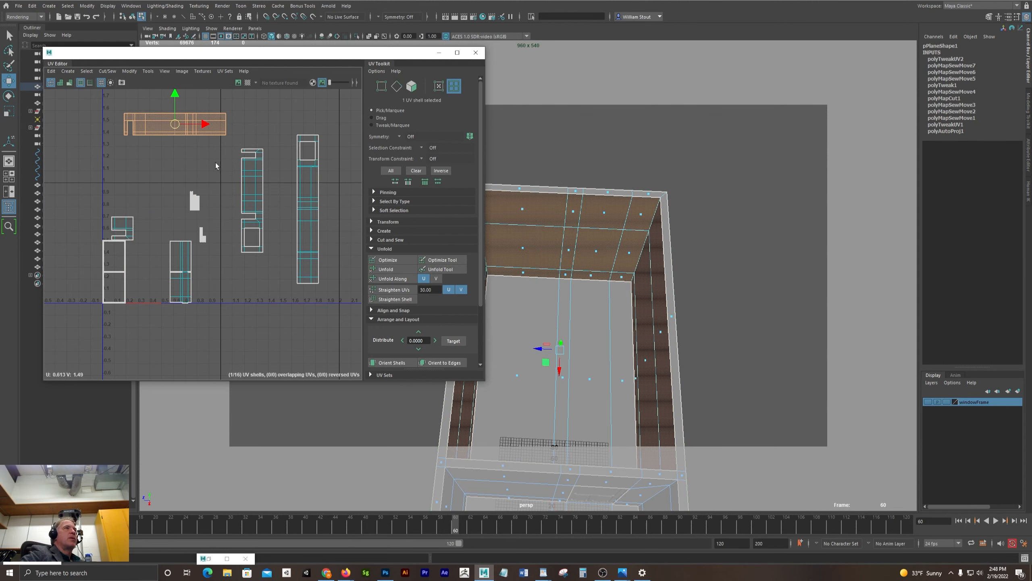
Select each of the three joined wall shells in turn and examine which walls of the room model they cover.
{"action": "left_click", "coordinate": [256, 193]}
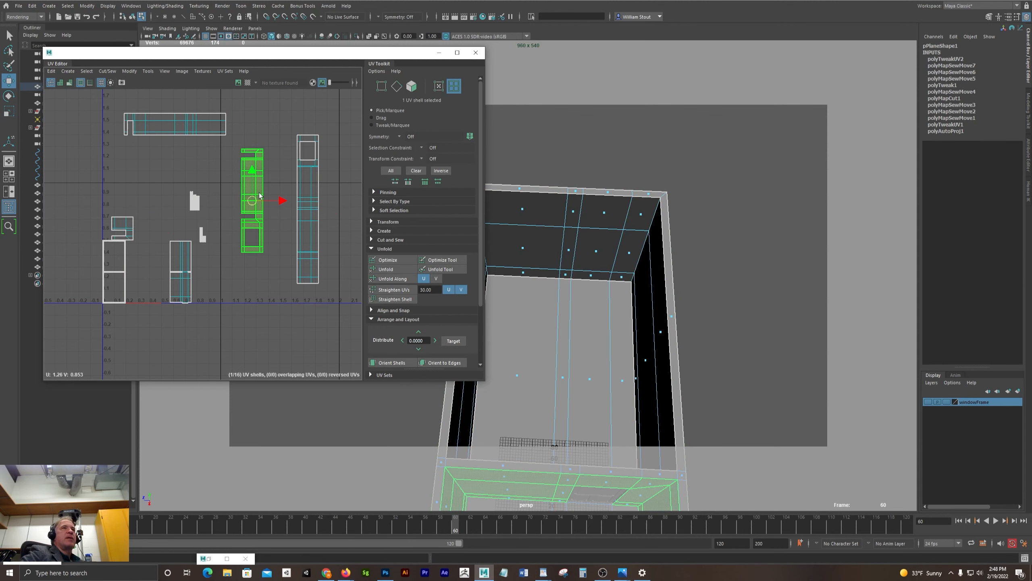
{"action": "key", "text": "f"}
{"action": "scroll", "coordinate": [561, 272], "scroll_direction": "down", "scroll_amount": 2}
{"action": "middle_click_drag", "start_coordinate": [561, 272], "coordinate": [632, 183], "text": "alt"}
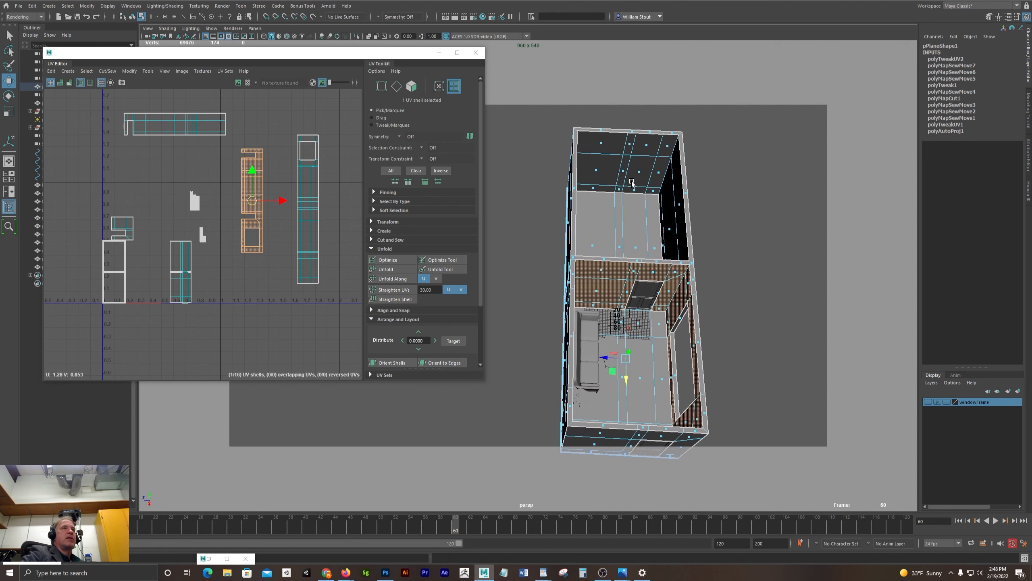
{"action": "left_click", "coordinate": [184, 124]}
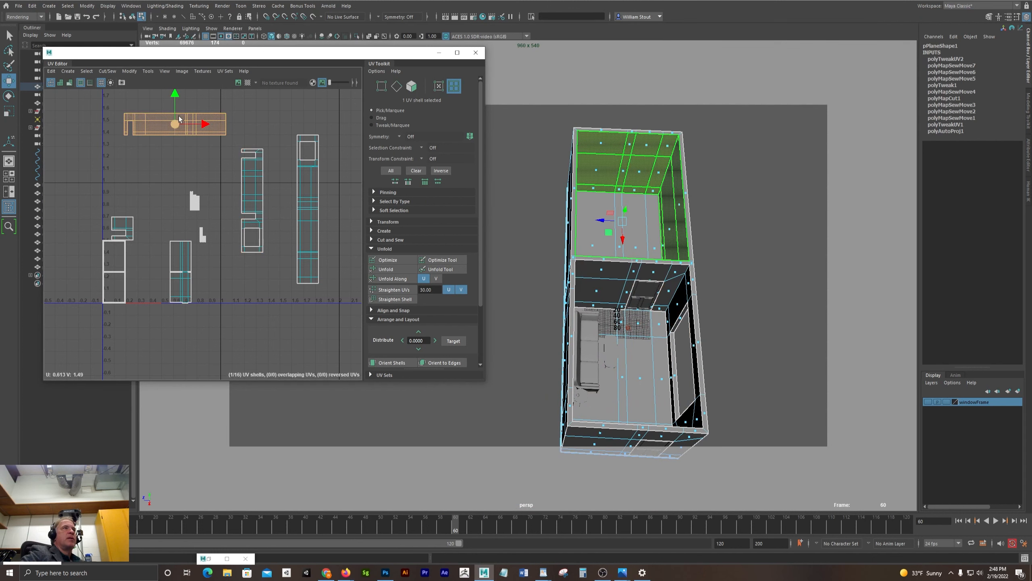
{"action": "left_click", "coordinate": [314, 209]}
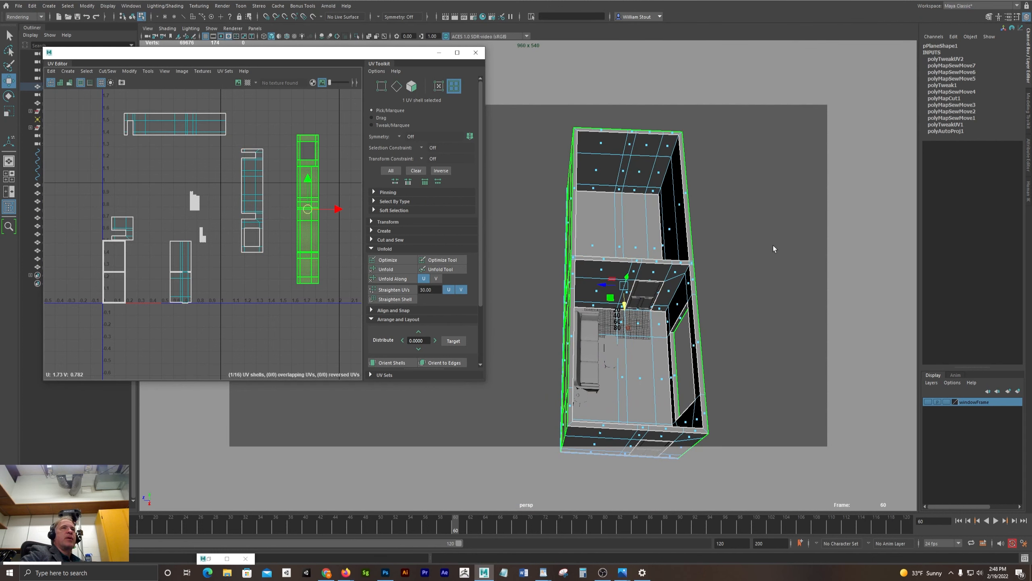
{"action": "left_click_drag", "start_coordinate": [730, 244], "coordinate": [711, 215], "text": "alt"}
{"action": "left_click_drag", "start_coordinate": [634, 271], "coordinate": [655, 276], "text": "alt"}
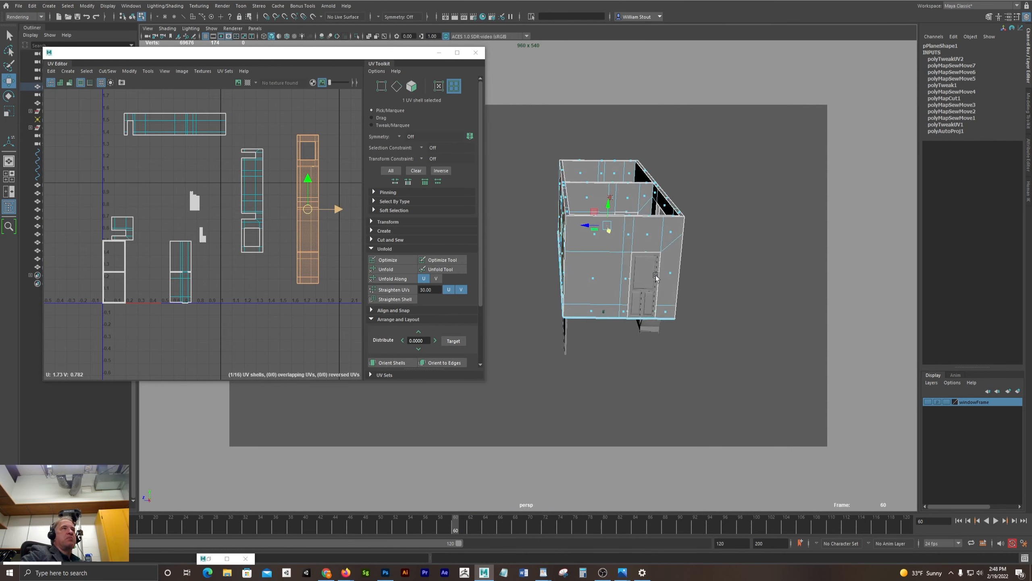
Select the lower end edge of the tallest wall shell and Move and Sew the adjoining outer door wall shell onto it.
{"action": "scroll", "coordinate": [359, 310], "scroll_direction": "up", "scroll_amount": 4}
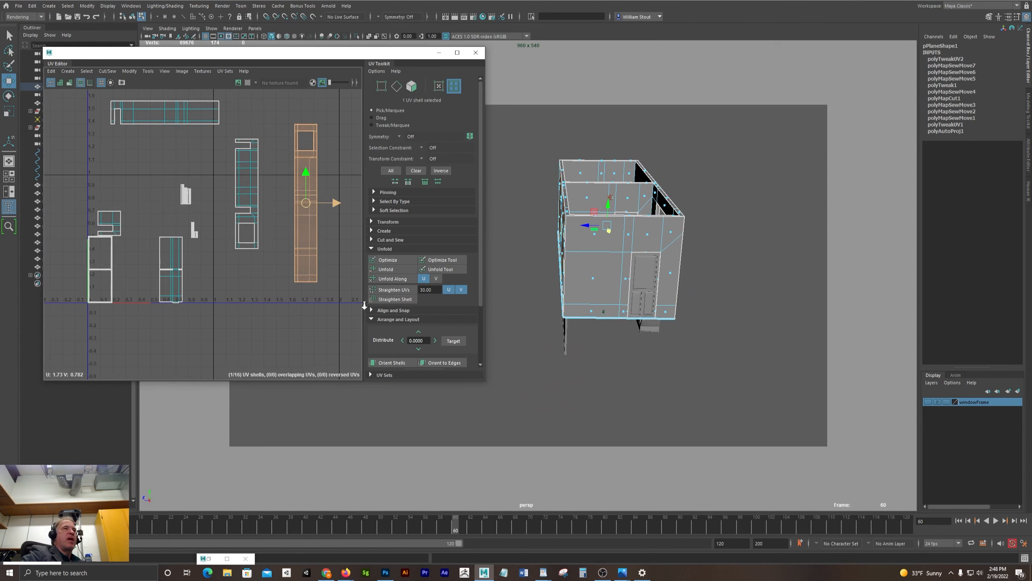
{"action": "scroll", "coordinate": [253, 281], "scroll_direction": "up", "scroll_amount": 6}
{"action": "left_click", "coordinate": [261, 284]}
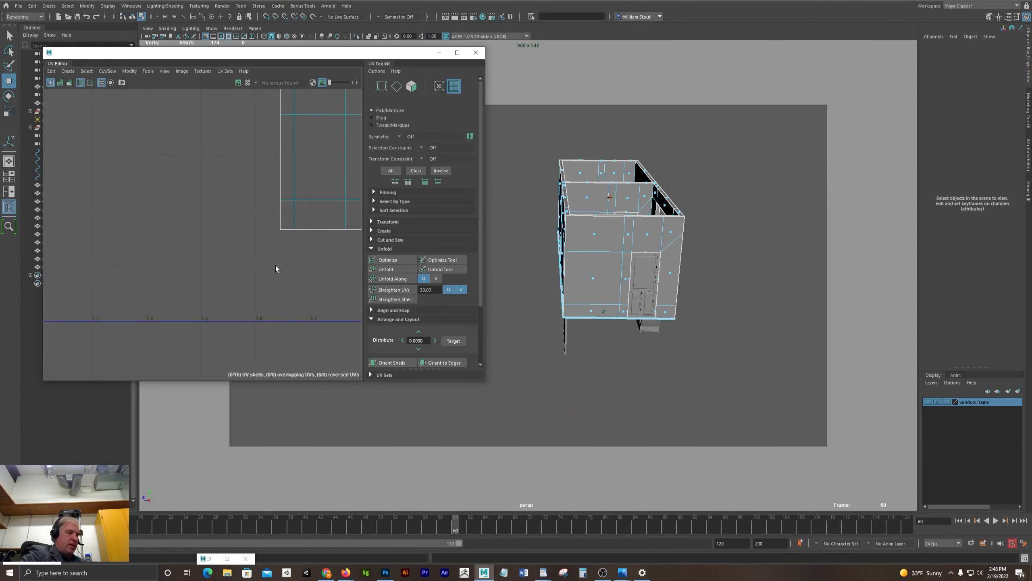
{"action": "key", "text": "F10"}
{"action": "double_click", "coordinate": [313, 231]}
{"action": "middle_click_drag", "start_coordinate": [291, 276], "coordinate": [233, 307], "text": "alt"}
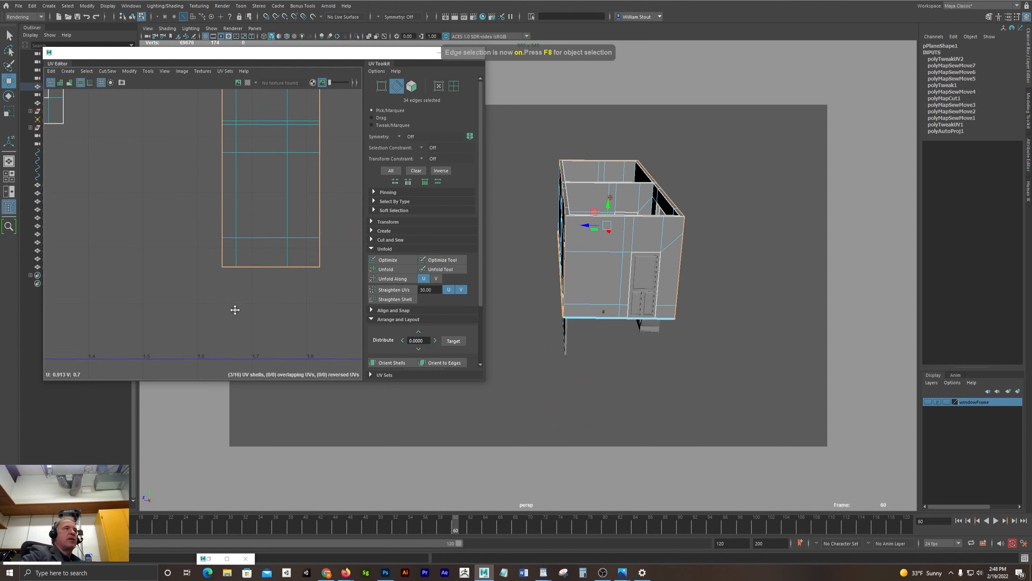
{"action": "left_click", "coordinate": [262, 264]}
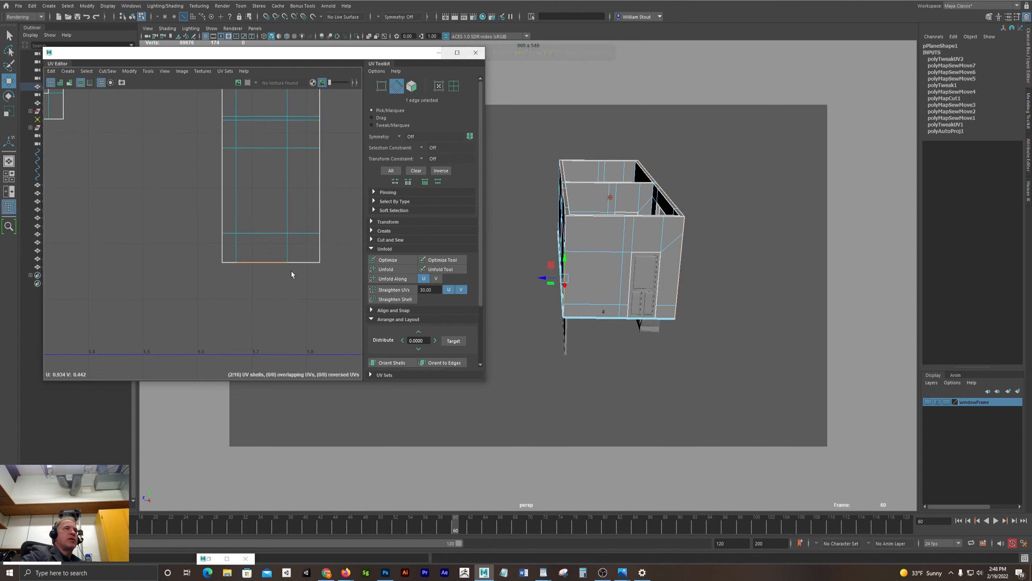
{"action": "key", "text": "ctrl+z"}
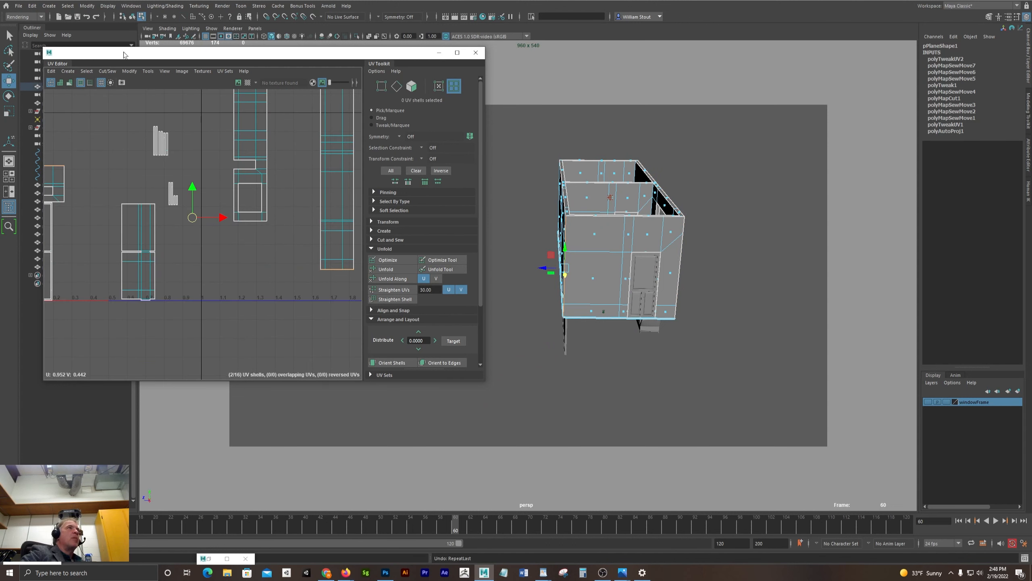
{"action": "left_click", "coordinate": [107, 71]}
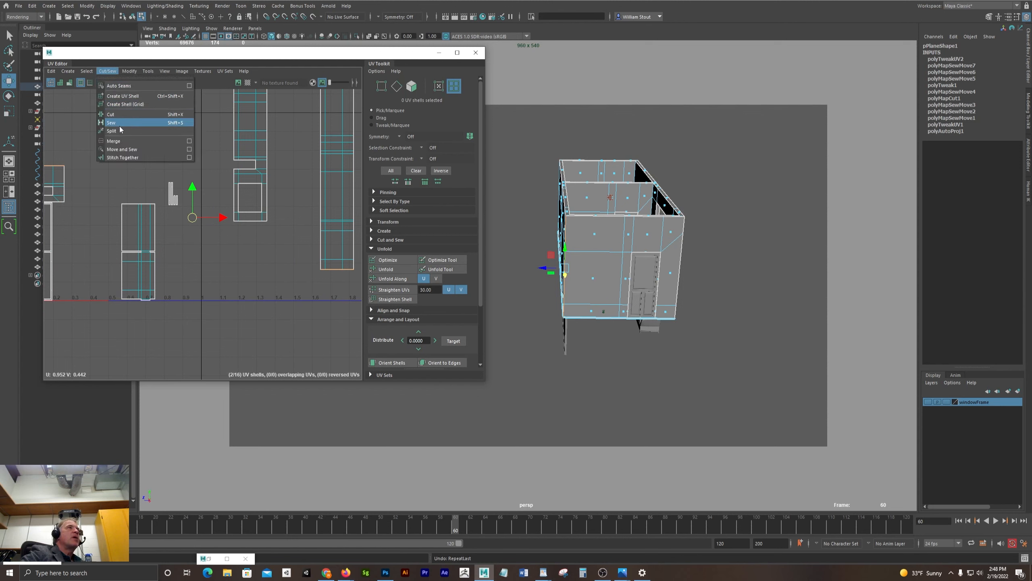
{"action": "left_click", "coordinate": [121, 150]}
{"action": "left_click", "coordinate": [328, 233]}
{"action": "scroll", "coordinate": [302, 269], "scroll_direction": "down", "scroll_amount": 6}
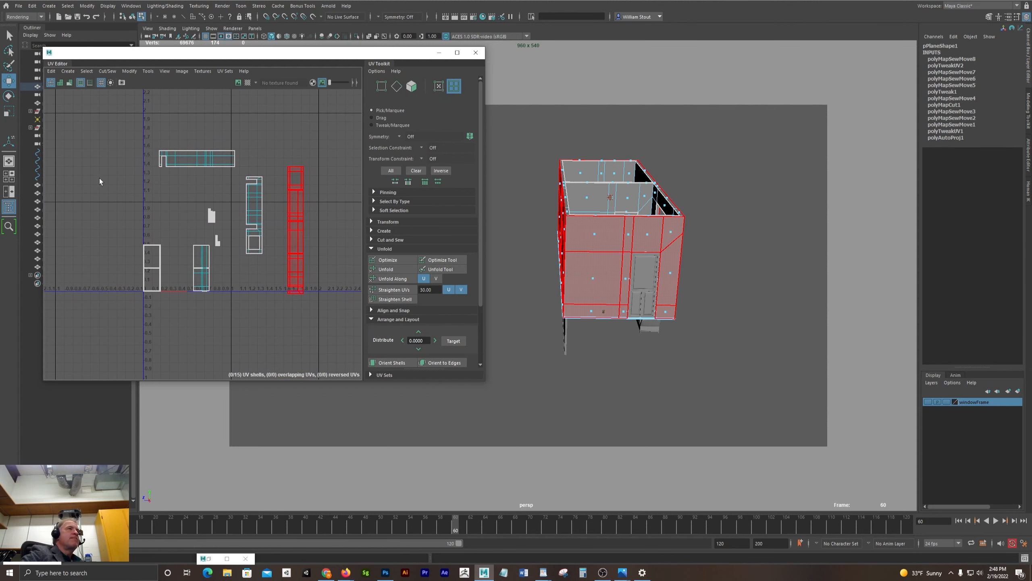
Examine the remaining floor, wall-top and small door-frame shells alongside the joined wall strips.
{"action": "left_click", "coordinate": [199, 269]}
{"action": "scroll", "coordinate": [212, 291], "scroll_direction": "up", "scroll_amount": 3}
{"action": "scroll", "coordinate": [213, 292], "scroll_direction": "up", "scroll_amount": 1}
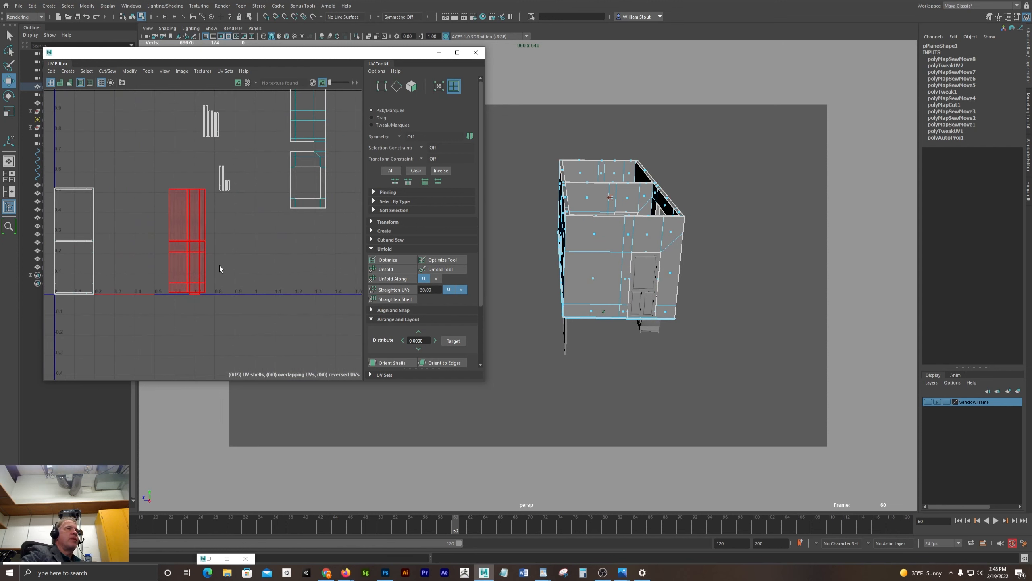
{"action": "middle_click_drag", "start_coordinate": [219, 249], "coordinate": [260, 265], "text": "alt"}
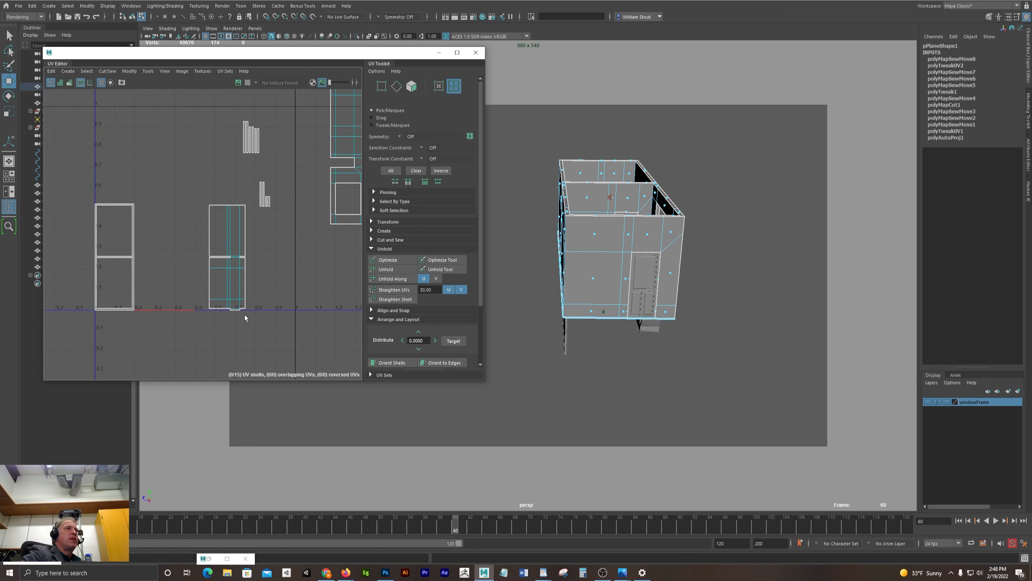
{"action": "left_click", "coordinate": [237, 209]}
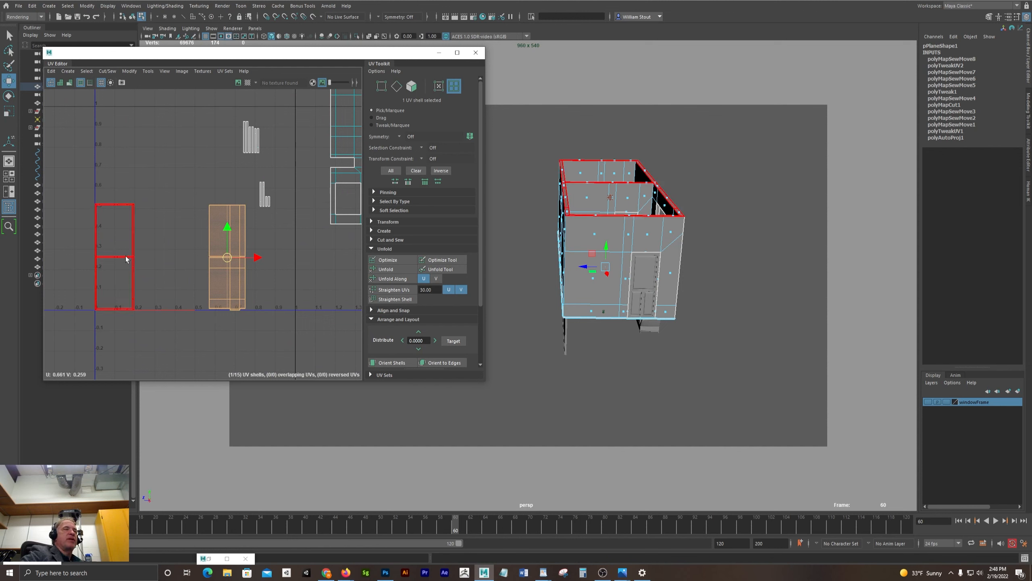
{"action": "middle_click_drag", "start_coordinate": [312, 262], "coordinate": [274, 338], "text": "alt"}
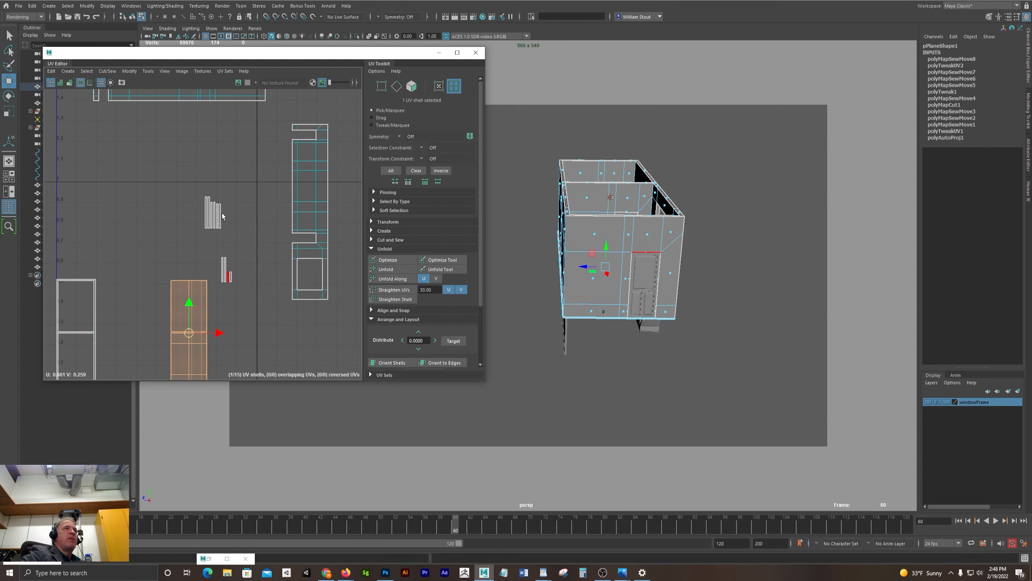
{"action": "middle_click_drag", "start_coordinate": [230, 102], "coordinate": [220, 155], "text": "alt"}
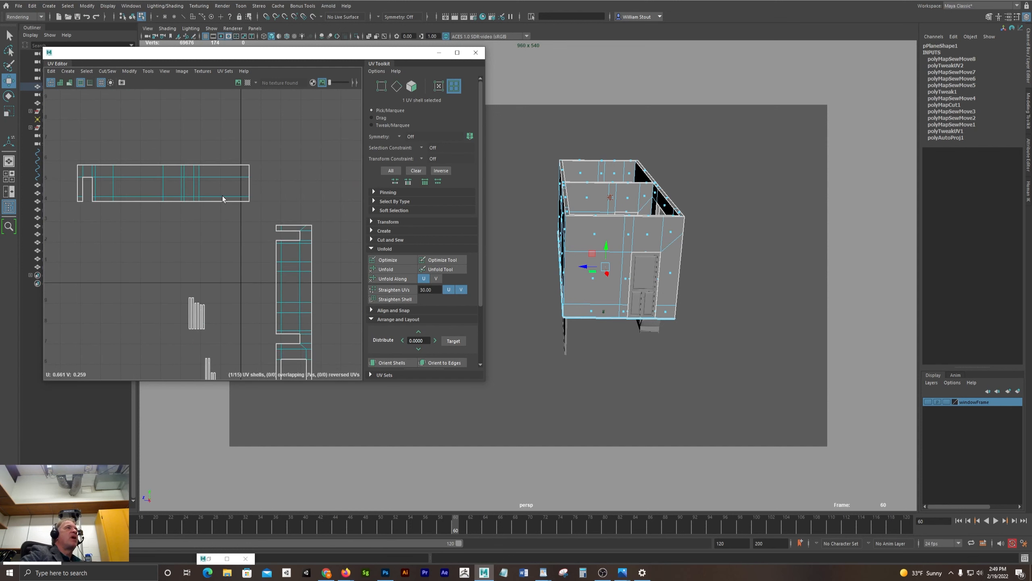
{"action": "scroll", "coordinate": [262, 258], "scroll_direction": "down", "scroll_amount": 3}
{"action": "middle_click_drag", "start_coordinate": [234, 260], "coordinate": [166, 182], "text": "alt"}
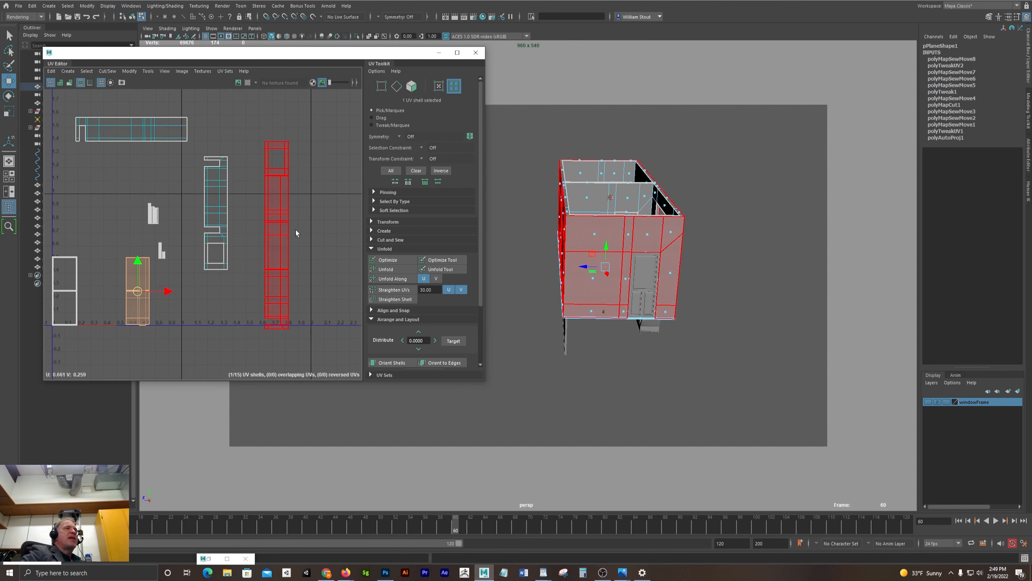
Select the three-edge line across the middle of the long outer wall strip and Cut the UVs along it.
{"action": "scroll", "coordinate": [286, 264], "scroll_direction": "up", "scroll_amount": 3}
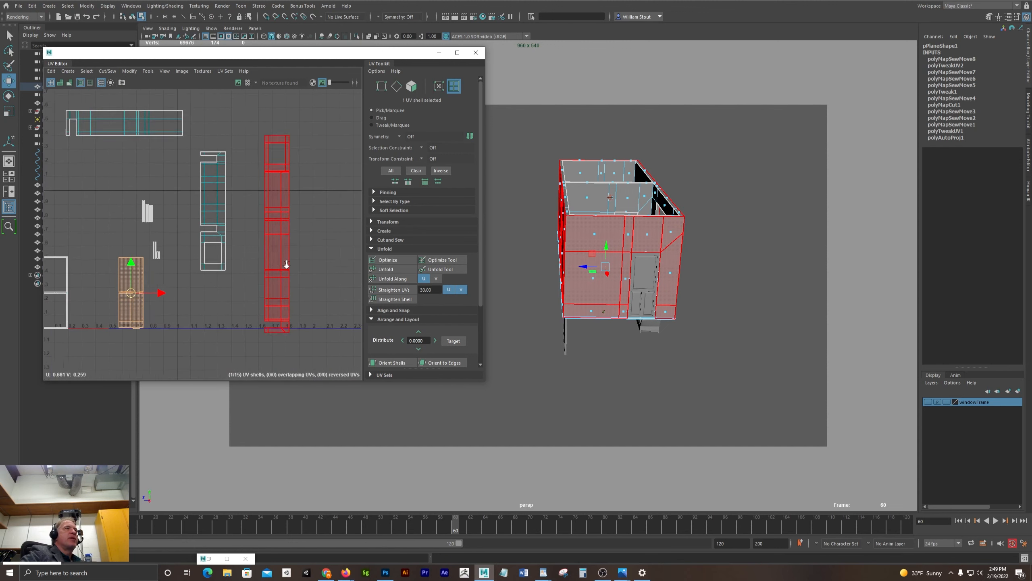
{"action": "middle_click_drag", "start_coordinate": [285, 236], "coordinate": [258, 278], "text": "alt"}
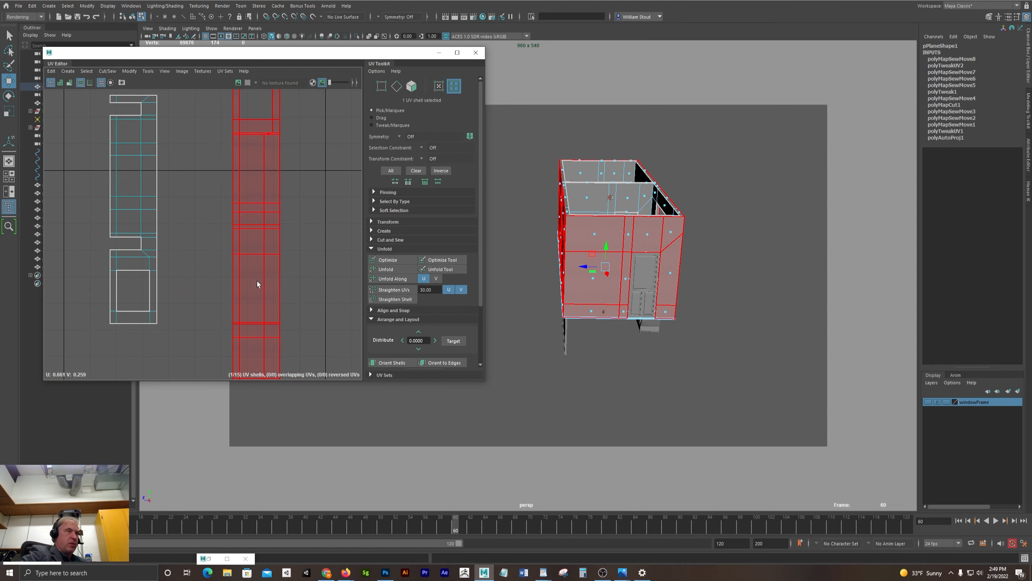
{"action": "right_click_drag", "start_coordinate": [256, 281], "coordinate": [259, 236]}
{"action": "left_click", "coordinate": [251, 255]}
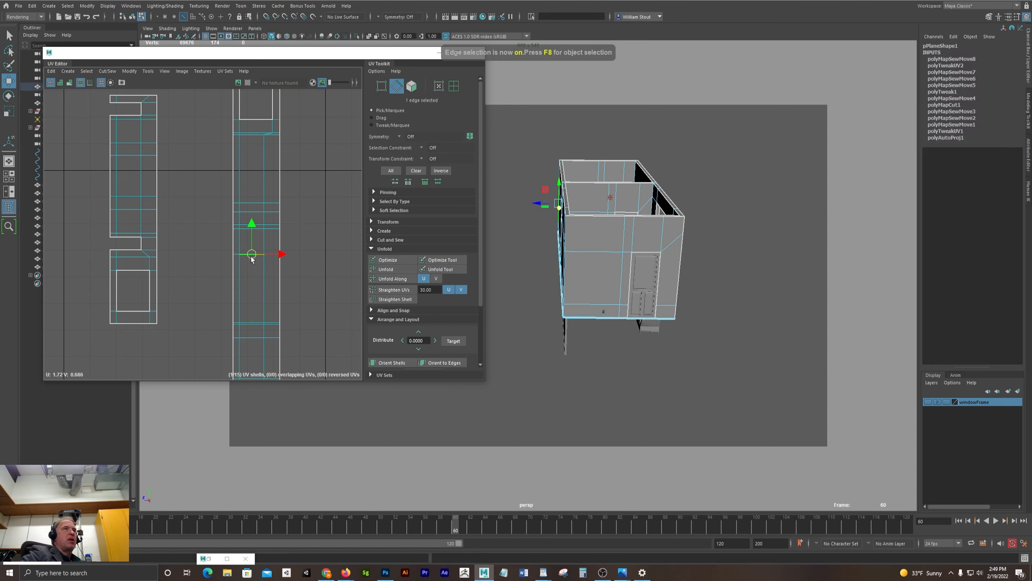
{"action": "left_click_drag", "start_coordinate": [251, 253], "coordinate": [251, 255]}
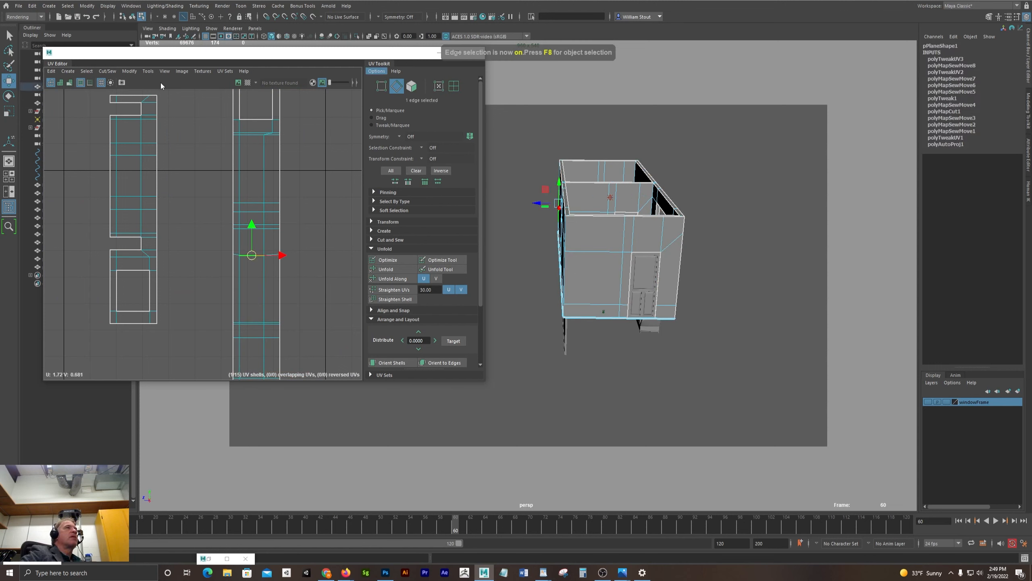
{"action": "scroll", "coordinate": [283, 285], "scroll_direction": "up", "scroll_amount": 3}
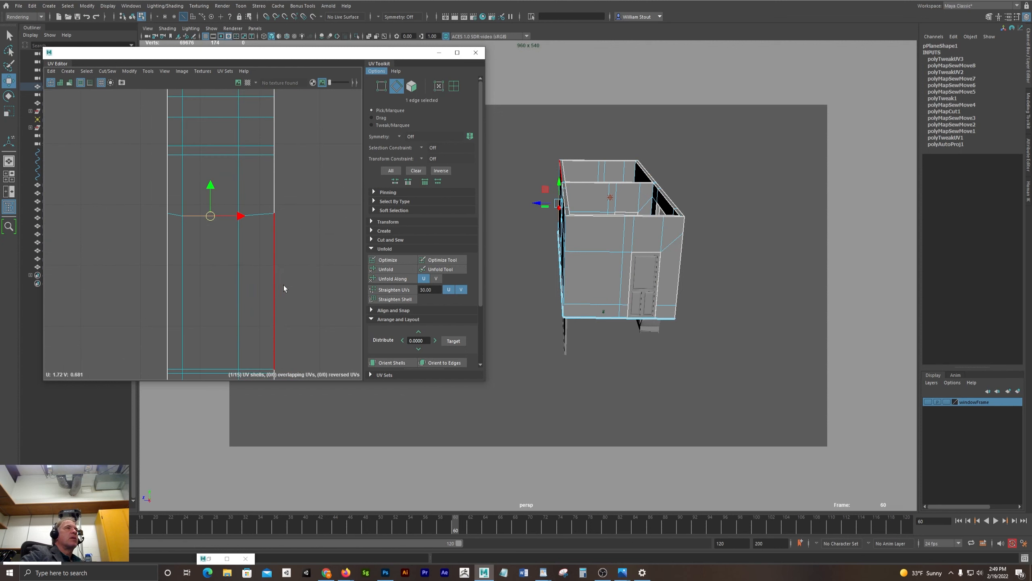
{"action": "double_click", "coordinate": [258, 215]}
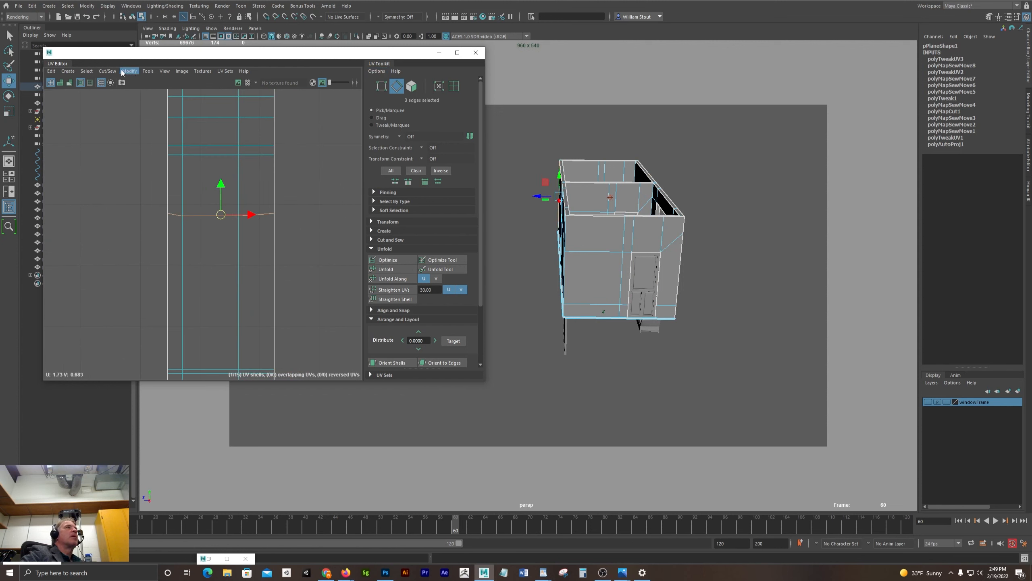
{"action": "left_click", "coordinate": [107, 70]}
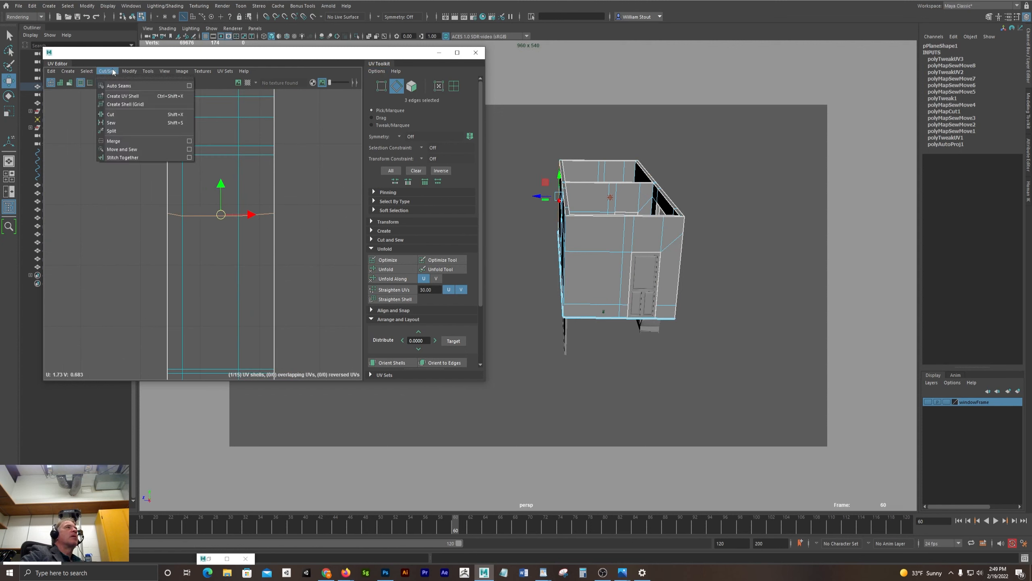
{"action": "left_click", "coordinate": [120, 114]}
{"action": "scroll", "coordinate": [327, 223], "scroll_direction": "down", "scroll_amount": 5}
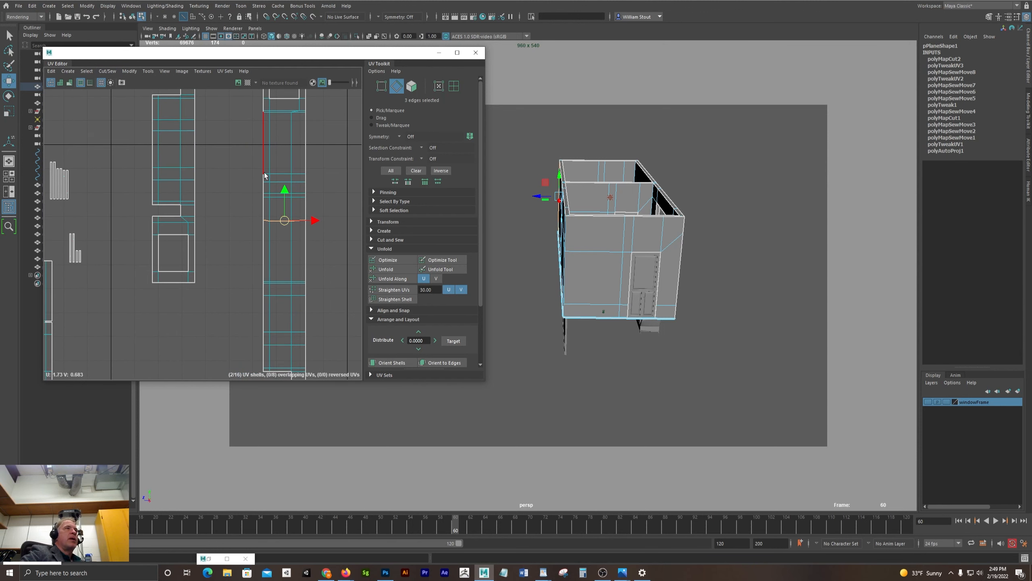
In UV shell mode, move the lower half of the cut wall strip beside the upper half, clear of the other shells.
{"action": "right_click_drag", "start_coordinate": [263, 172], "coordinate": [228, 161]}
{"action": "left_click", "coordinate": [296, 251]}
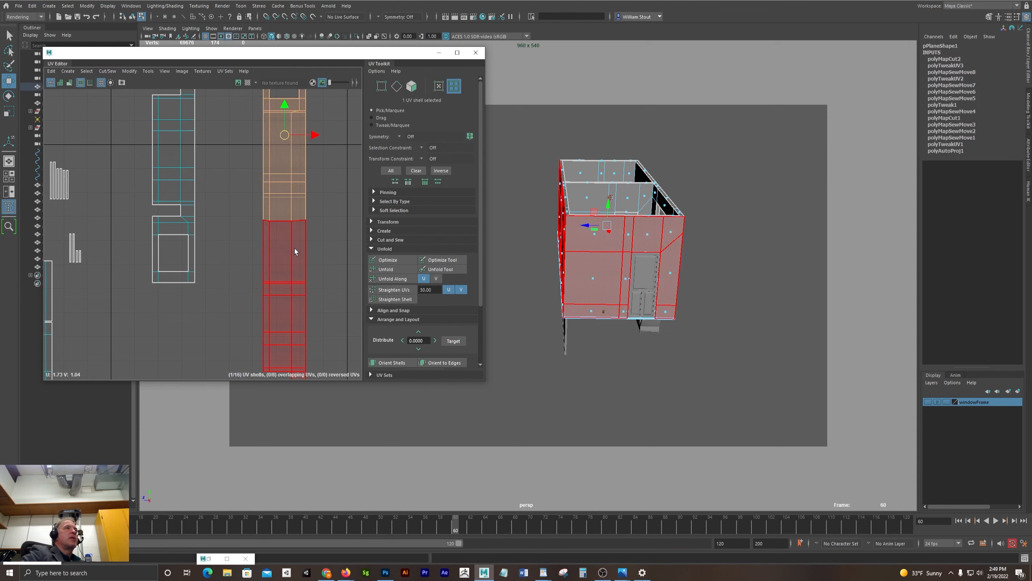
{"action": "left_click", "coordinate": [278, 287]}
{"action": "scroll", "coordinate": [317, 271], "scroll_direction": "down", "scroll_amount": 5}
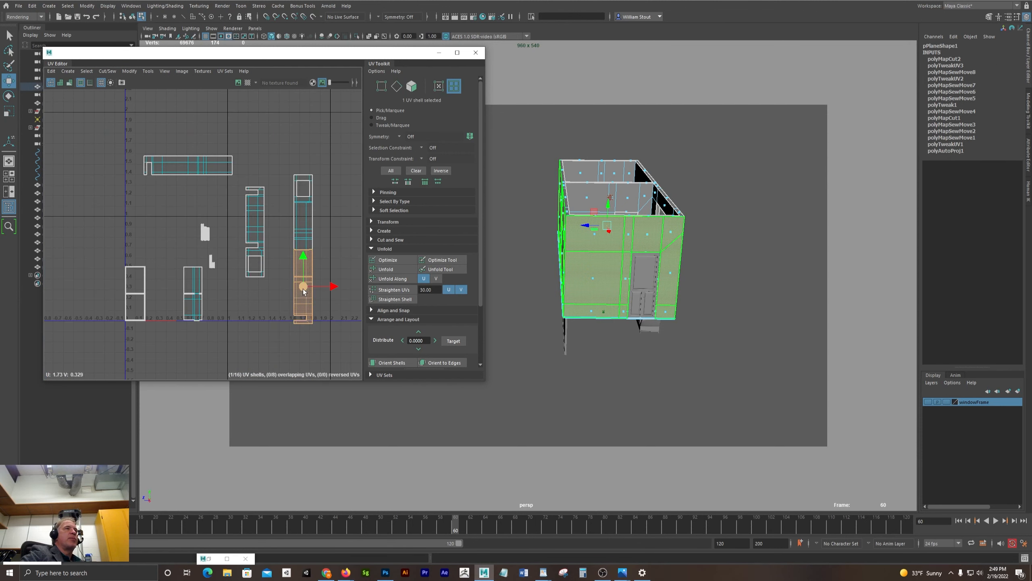
{"action": "left_click_drag", "start_coordinate": [305, 287], "coordinate": [336, 265]}
{"action": "middle_click_drag", "start_coordinate": [301, 294], "coordinate": [273, 273], "text": "alt"}
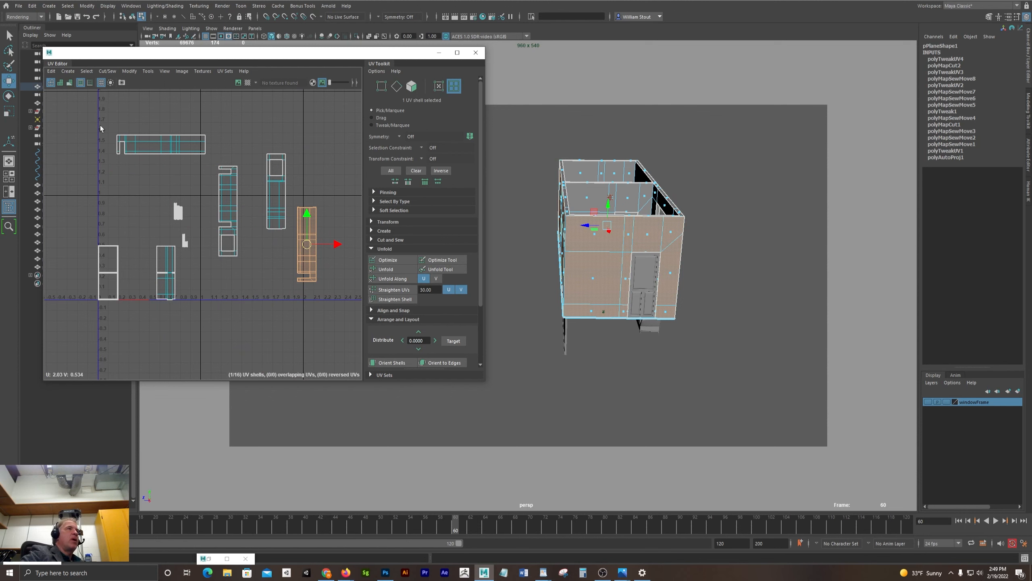
Select the whole room mesh in object mode and run Layout to pack all its UV shells into the 0–1 square.
{"action": "scroll", "coordinate": [408, 285], "scroll_direction": "down", "scroll_amount": 3}
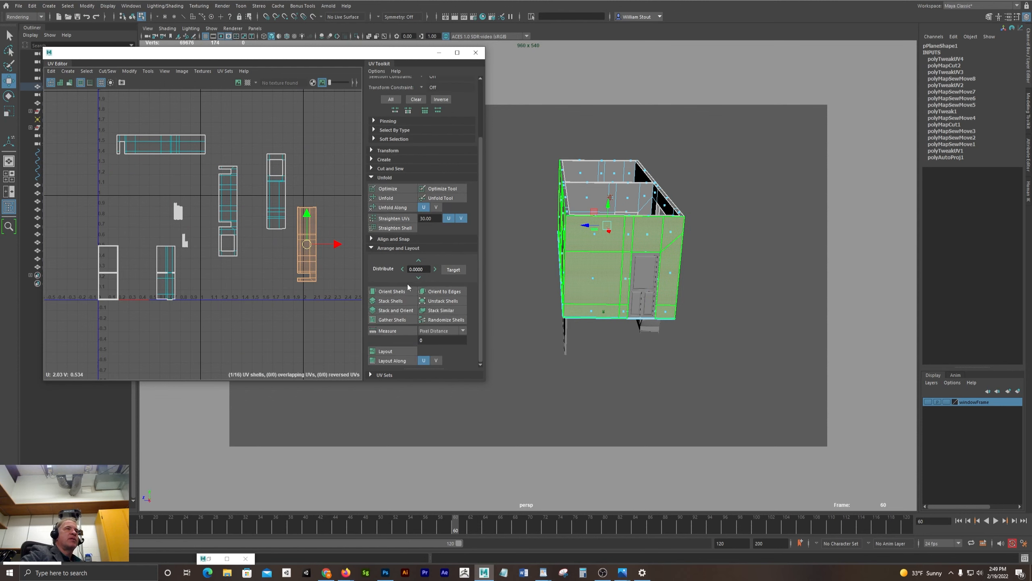
{"action": "left_click", "coordinate": [371, 178]}
{"action": "left_click", "coordinate": [371, 248]}
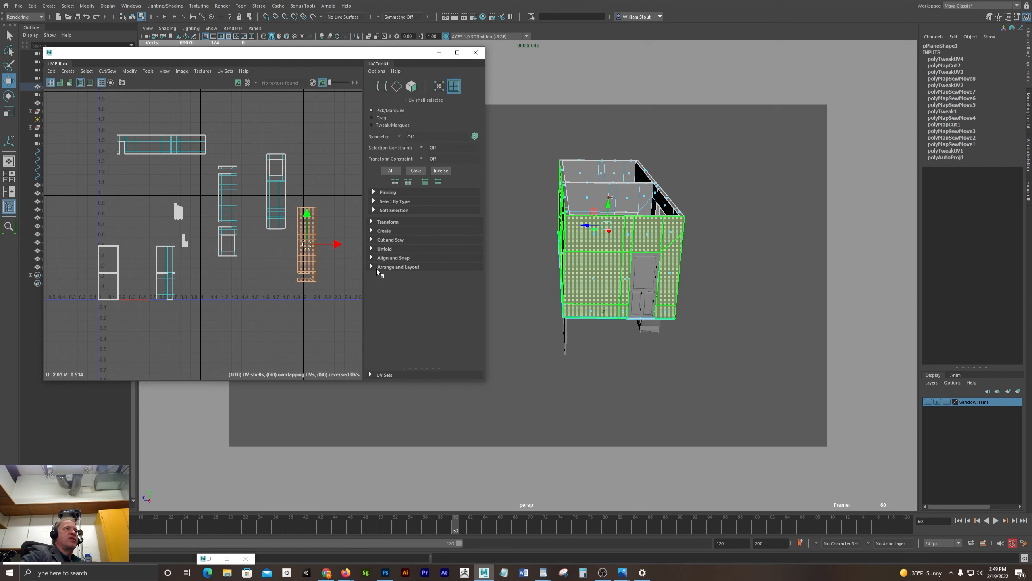
{"action": "left_click", "coordinate": [377, 267]}
{"action": "scroll", "coordinate": [414, 259], "scroll_direction": "down", "scroll_amount": 1}
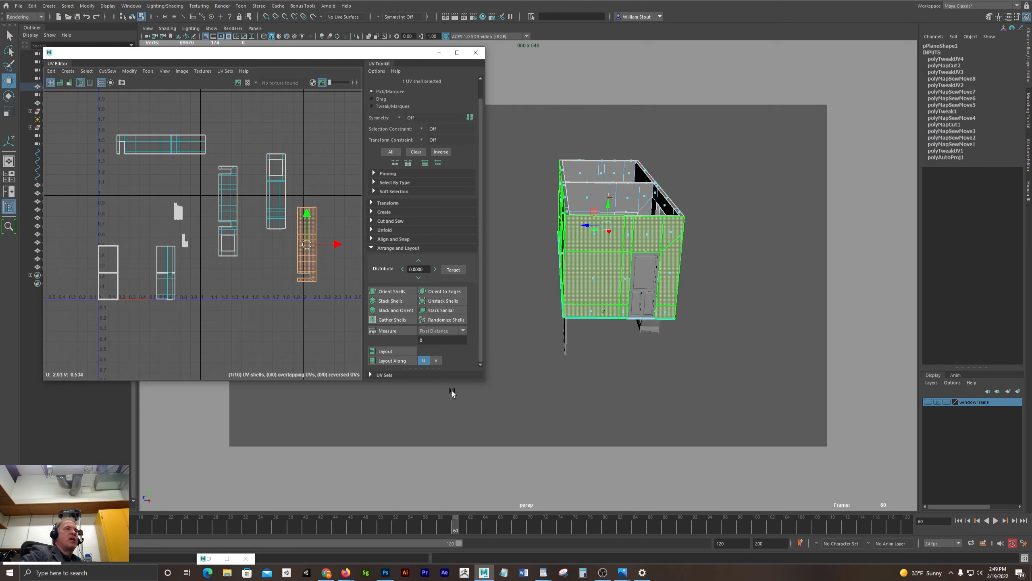
{"action": "left_click", "coordinate": [389, 351]}
{"action": "key", "text": "ctrl+z"}
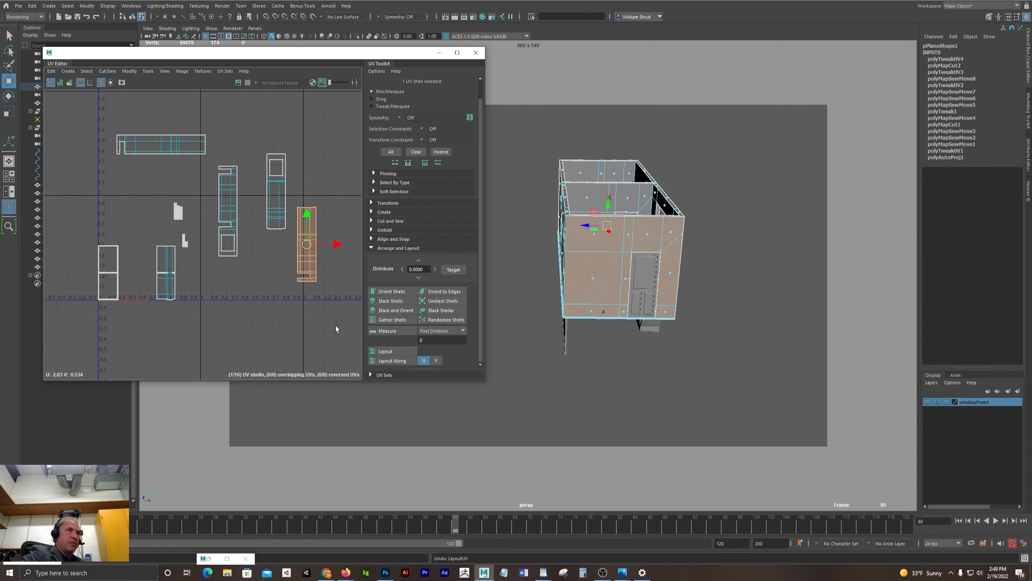
{"action": "key", "text": "F8"}
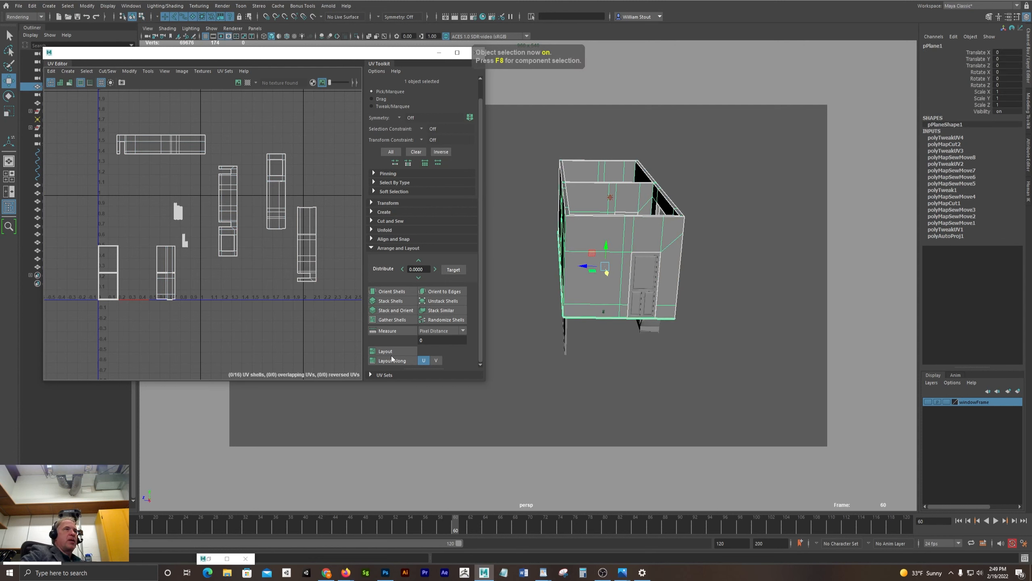
{"action": "middle_click_drag", "start_coordinate": [209, 245], "coordinate": [311, 240], "text": "alt"}
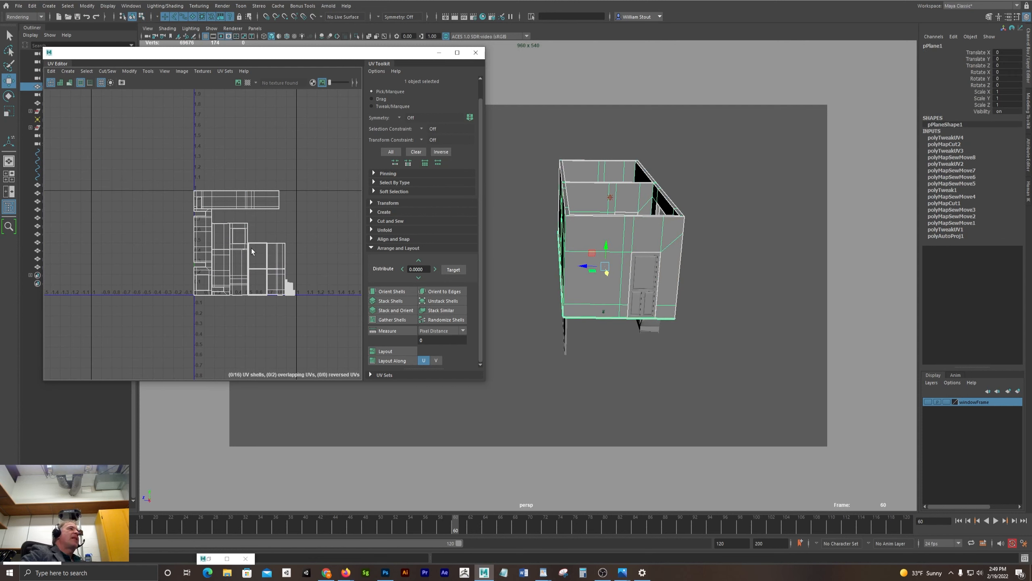
Examine how the packed room shells sit within the 0–1 square and beside the neighbouring UV tiles.
{"action": "right_click_drag", "start_coordinate": [215, 264], "coordinate": [395, 289], "text": "alt"}
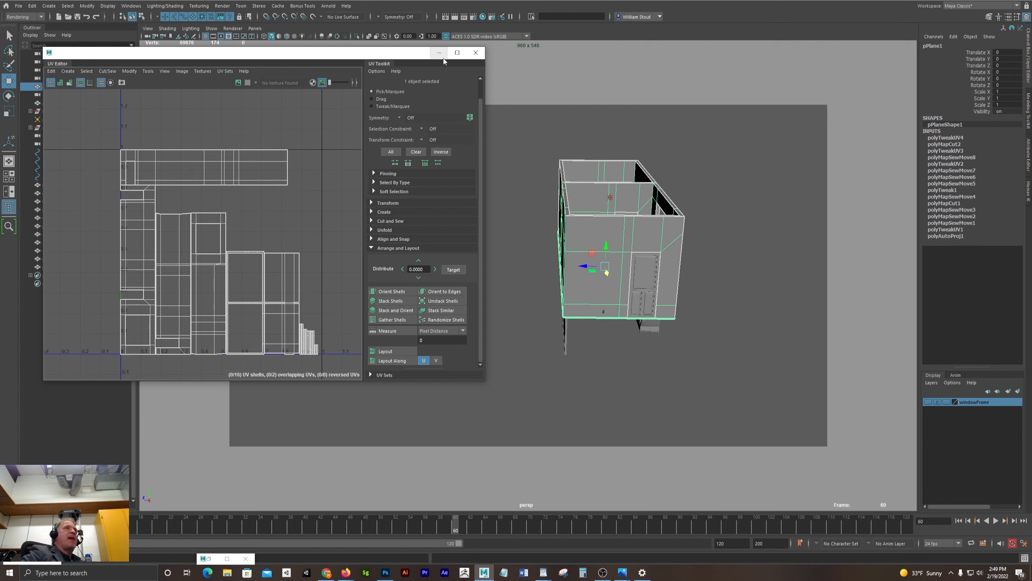
{"action": "left_click_drag", "start_coordinate": [406, 56], "coordinate": [557, 48]}
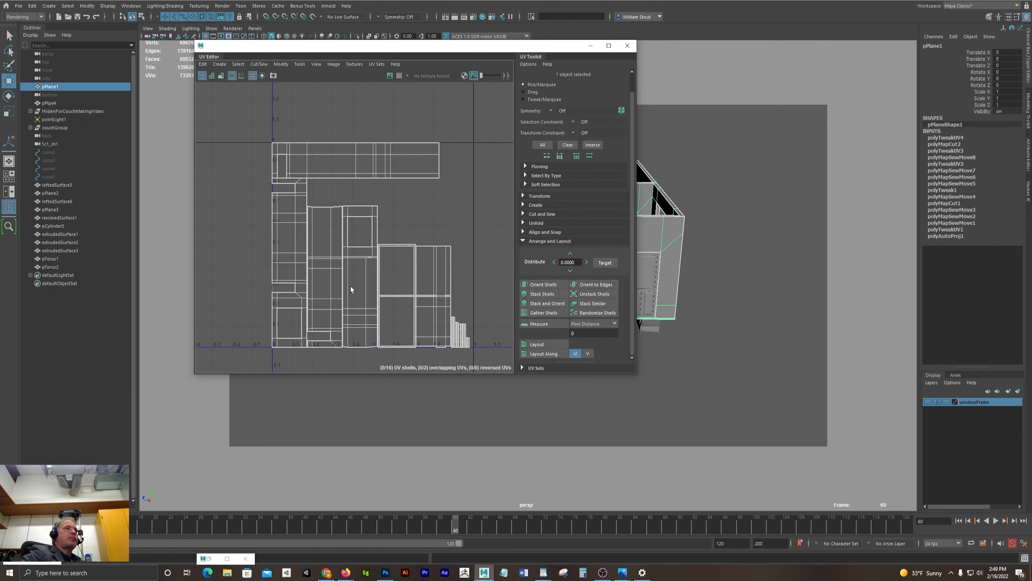
{"action": "middle_click_drag", "start_coordinate": [410, 230], "coordinate": [365, 240], "text": "alt"}
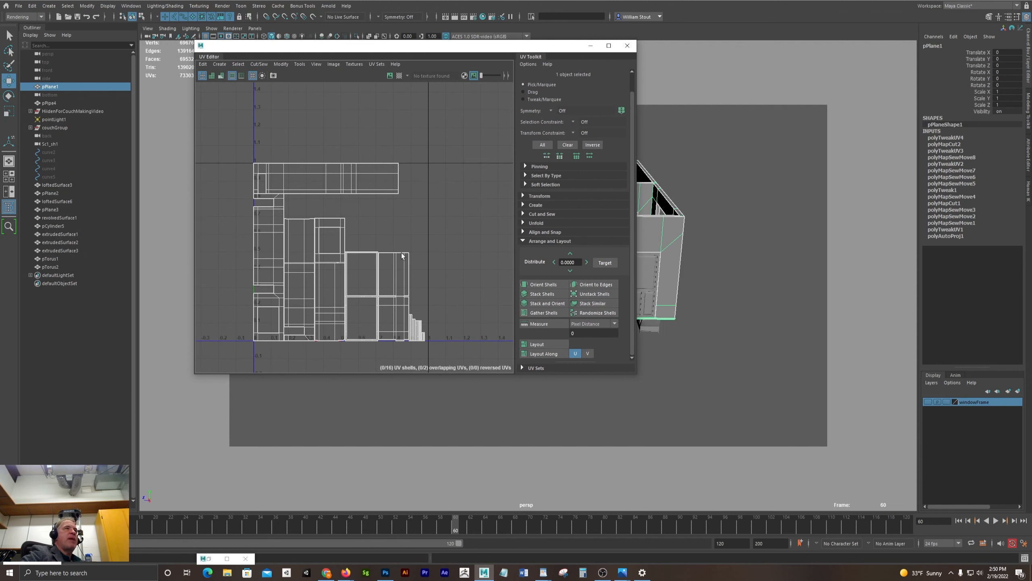
{"action": "scroll", "coordinate": [414, 248], "scroll_direction": "down", "scroll_amount": 3}
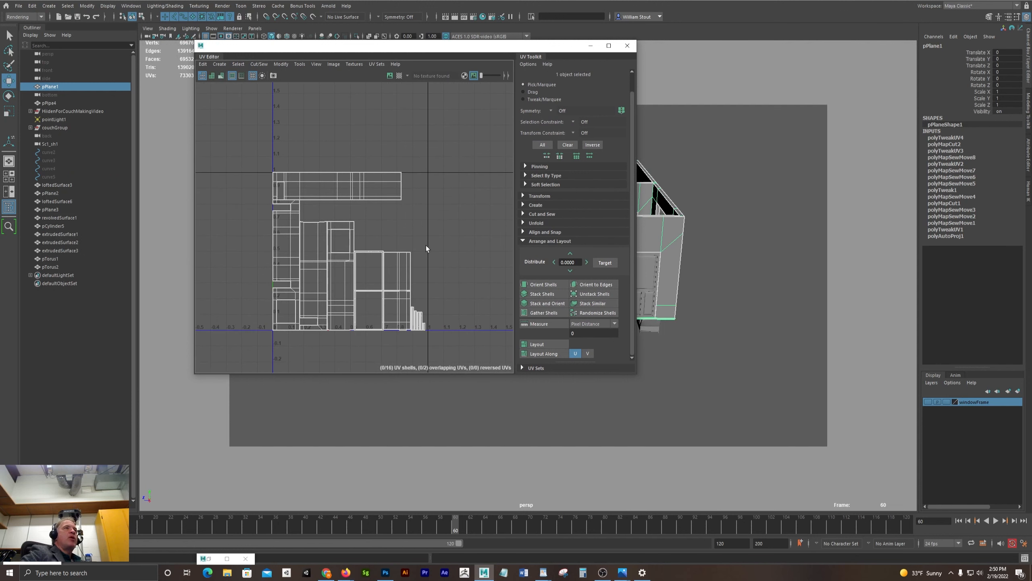
{"action": "scroll", "coordinate": [426, 246], "scroll_direction": "down", "scroll_amount": 2}
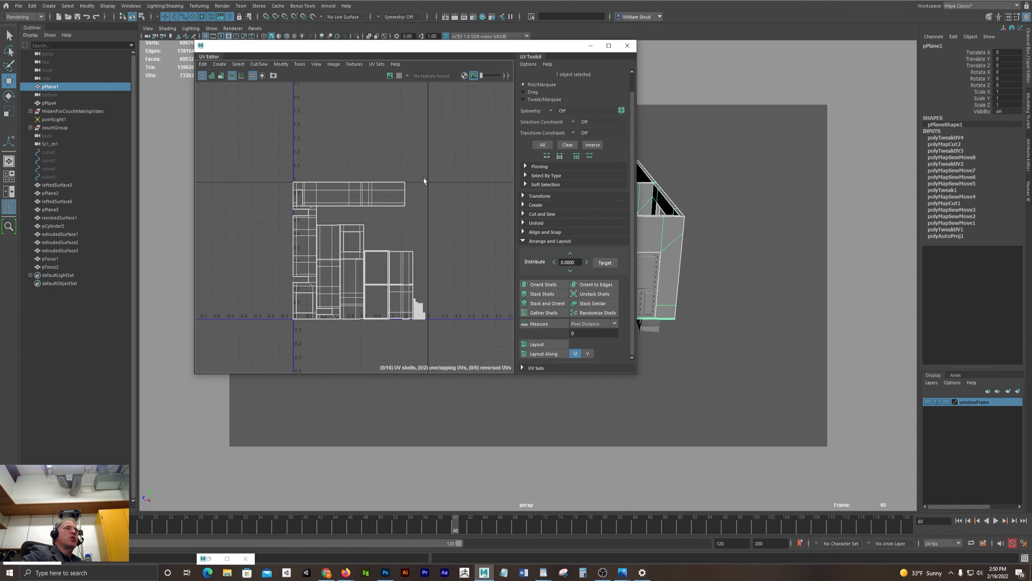
{"action": "middle_click_drag", "start_coordinate": [468, 247], "coordinate": [406, 249], "text": "alt"}
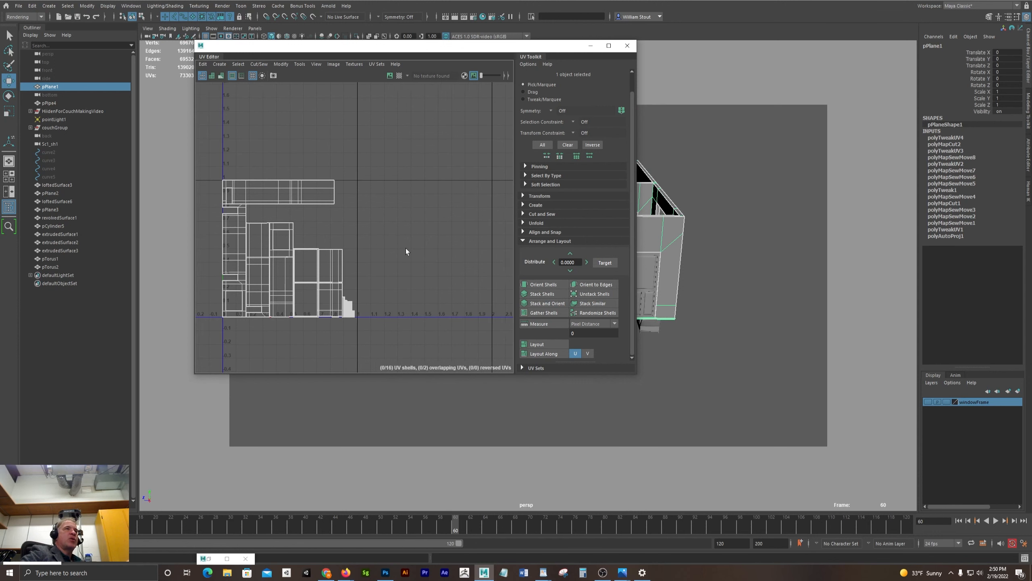
{"action": "right_click_drag", "start_coordinate": [406, 248], "coordinate": [375, 236], "text": "alt"}
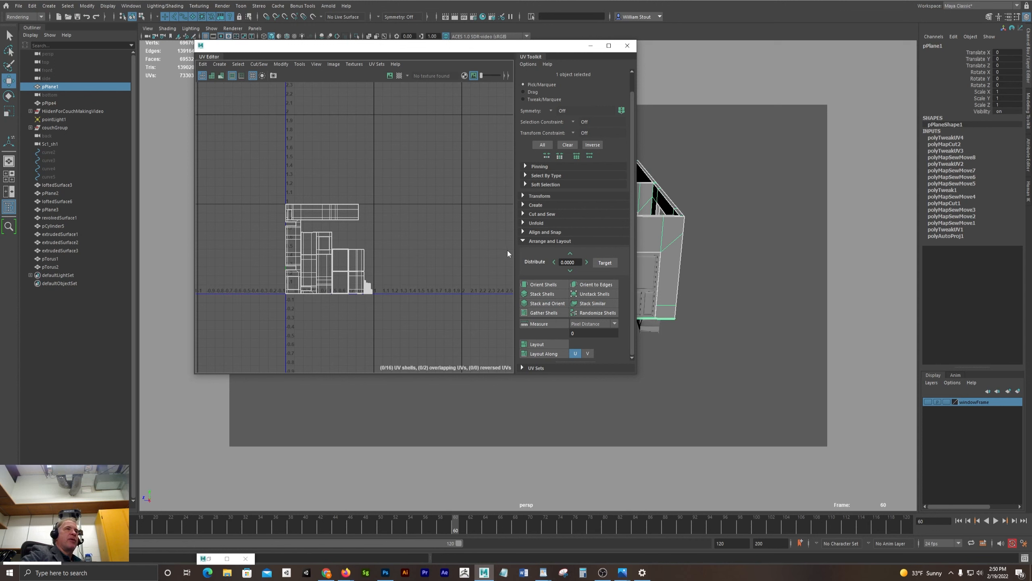
{"action": "scroll", "coordinate": [405, 253], "scroll_direction": "down", "scroll_amount": 2}
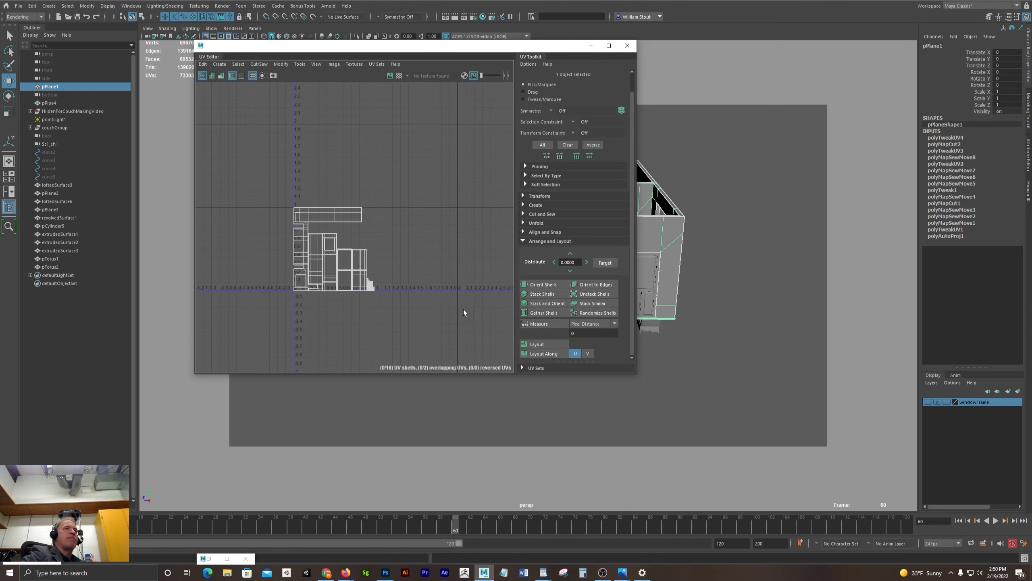
{"action": "left_click_drag", "start_coordinate": [484, 51], "coordinate": [442, 105]}
{"action": "scroll", "coordinate": [289, 302], "scroll_direction": "up", "scroll_amount": 3}
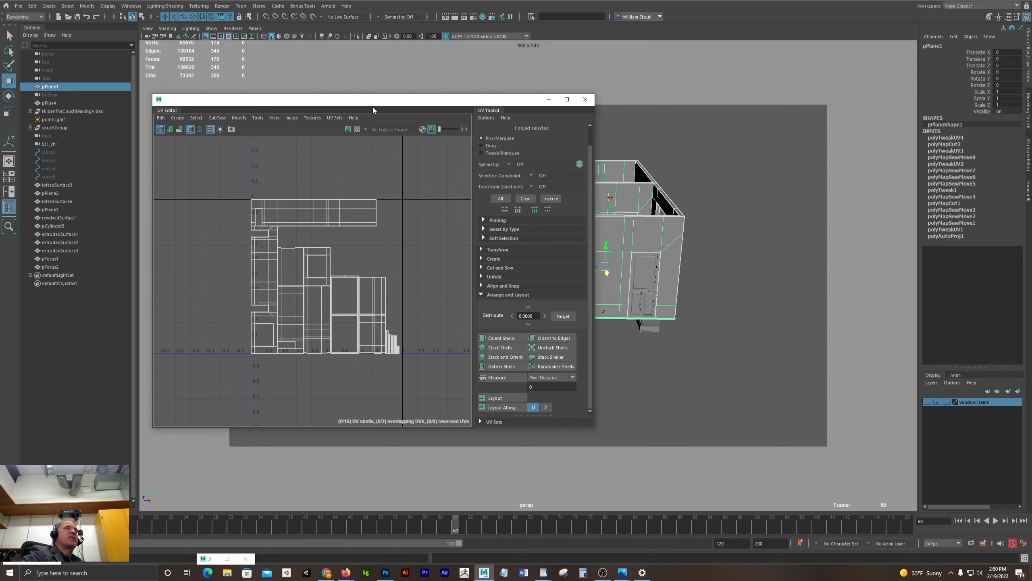
{"action": "left_click_drag", "start_coordinate": [373, 109], "coordinate": [332, 86]}
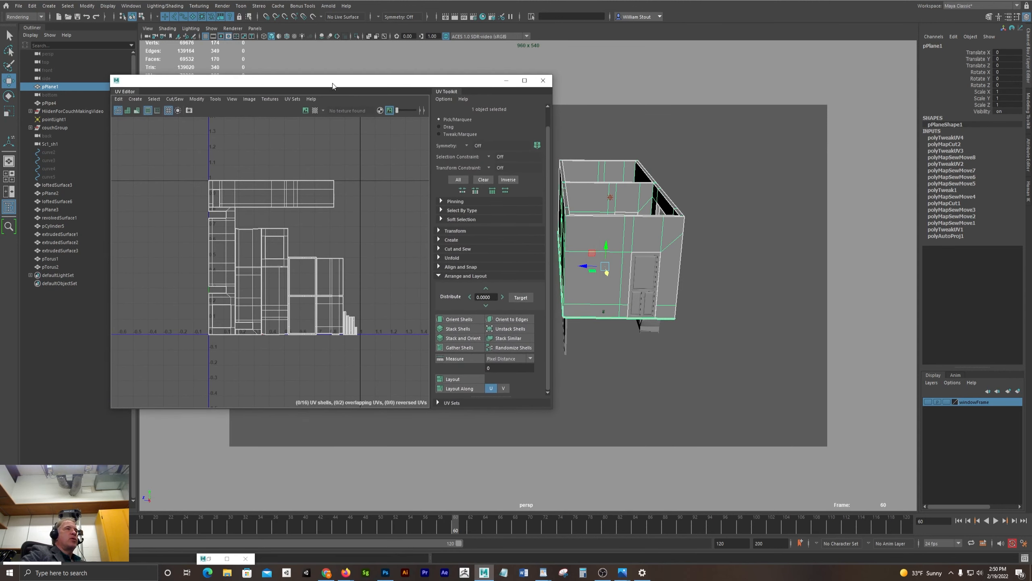
Close the UV Editor and open the Hypershade with the whole room in view.
{"action": "left_click", "coordinate": [543, 81]}
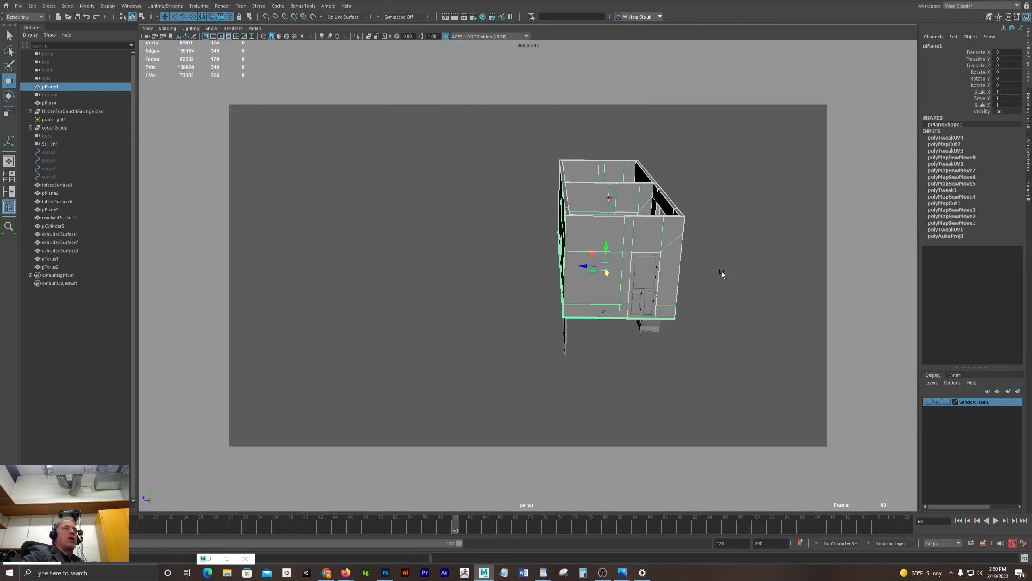
{"action": "left_click_drag", "start_coordinate": [722, 271], "coordinate": [628, 313], "text": "alt"}
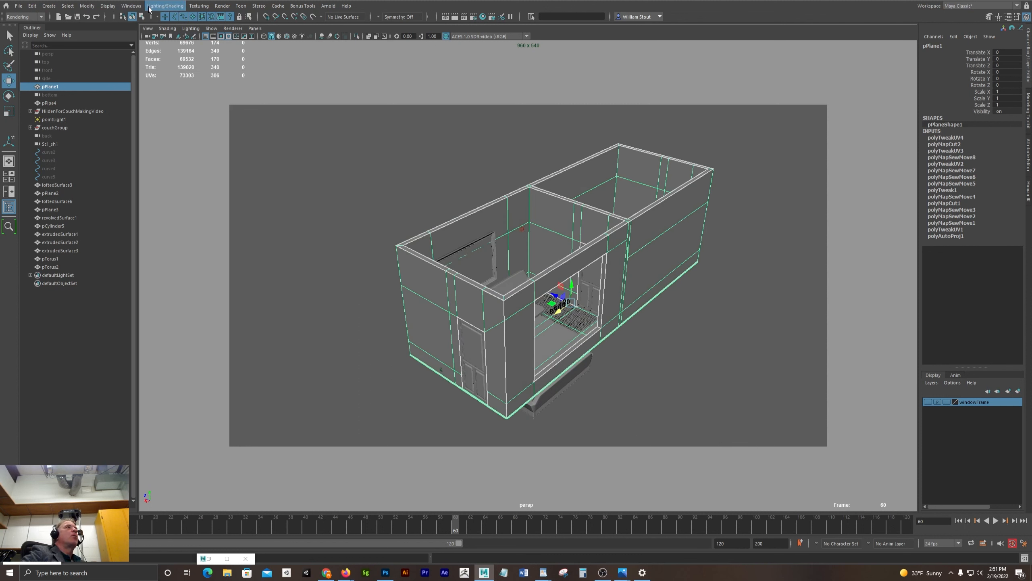
{"action": "left_click", "coordinate": [131, 6]}
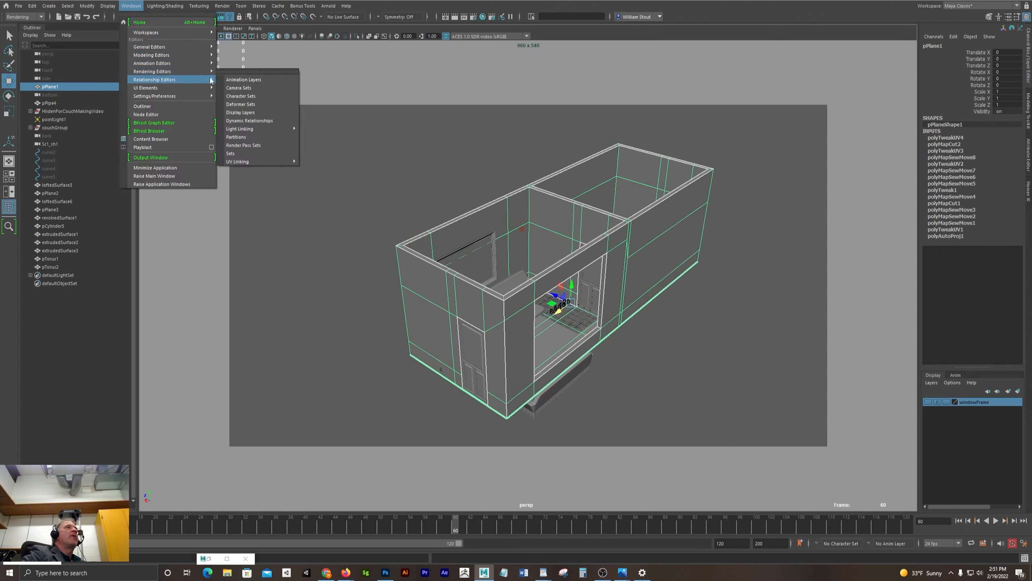
{"action": "mouse_move", "coordinate": [170, 70]}
{"action": "left_click", "coordinate": [254, 87]}
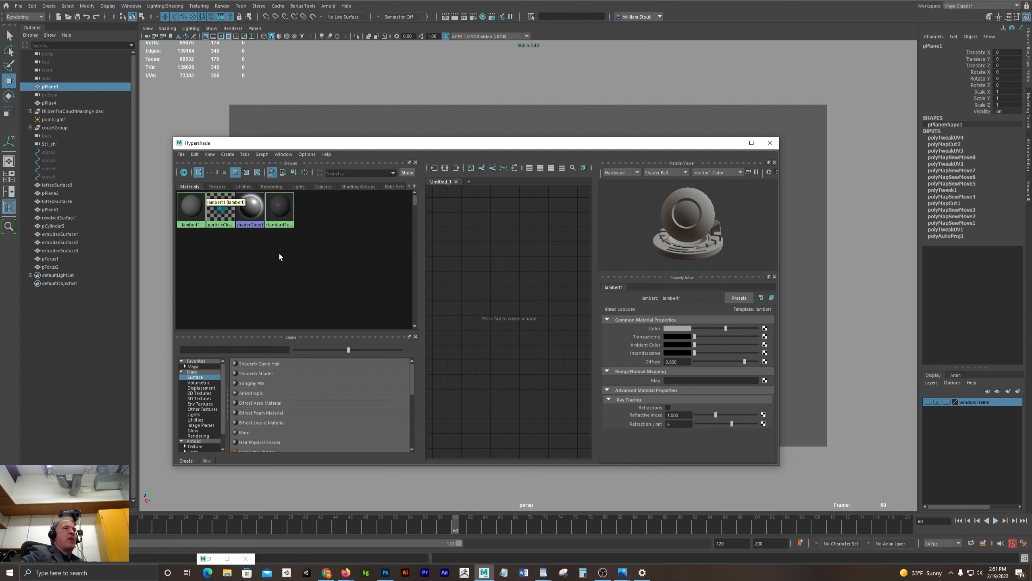
Select all objects that use the lambert1 material and inspect them across the room.
{"action": "left_click", "coordinate": [193, 211]}
{"action": "left_click_drag", "start_coordinate": [296, 144], "coordinate": [759, 160]}
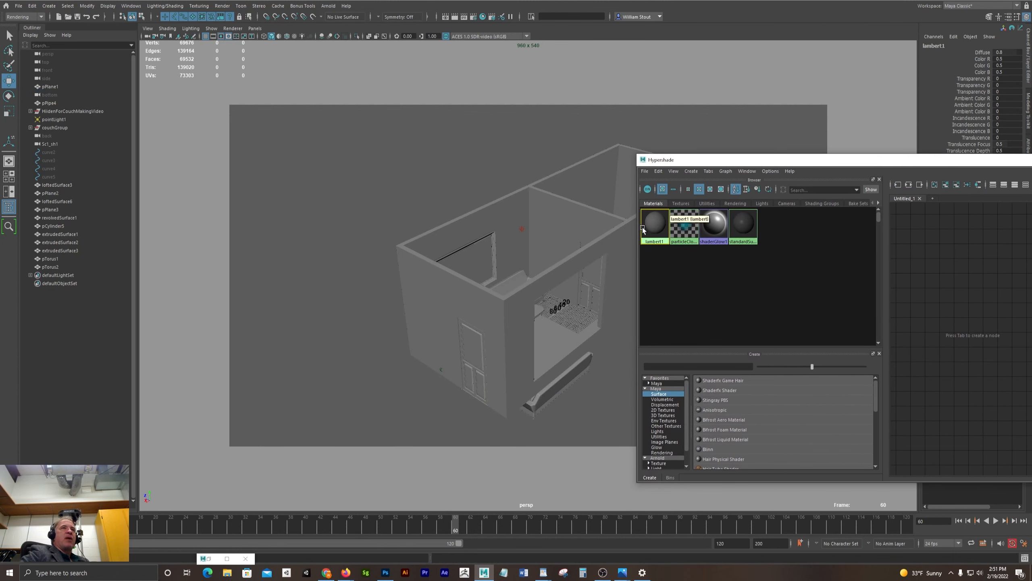
{"action": "right_click", "coordinate": [648, 227]}
{"action": "right_click_drag", "start_coordinate": [649, 229], "coordinate": [697, 227]}
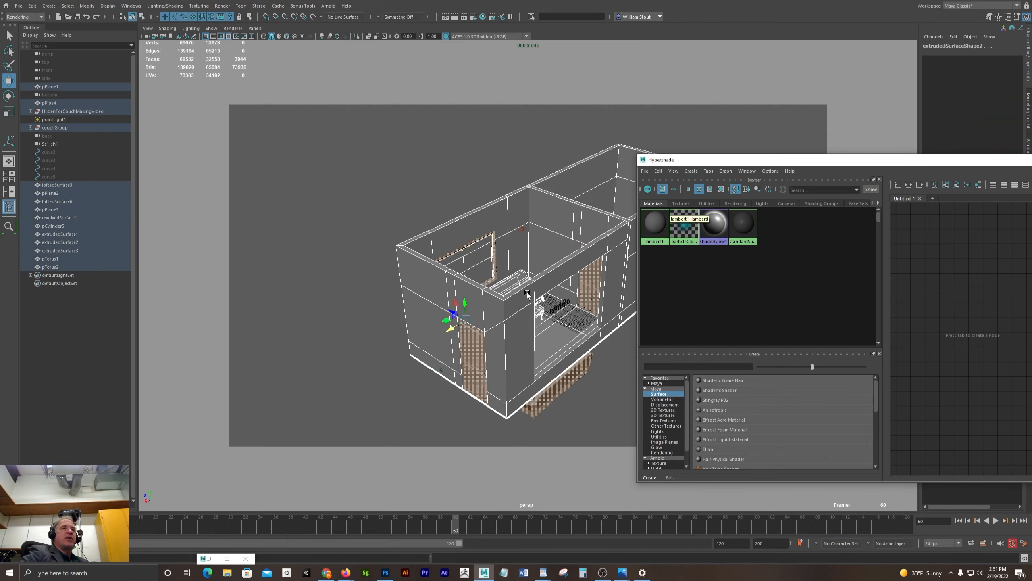
{"action": "left_click_drag", "start_coordinate": [396, 192], "coordinate": [381, 281], "text": "alt"}
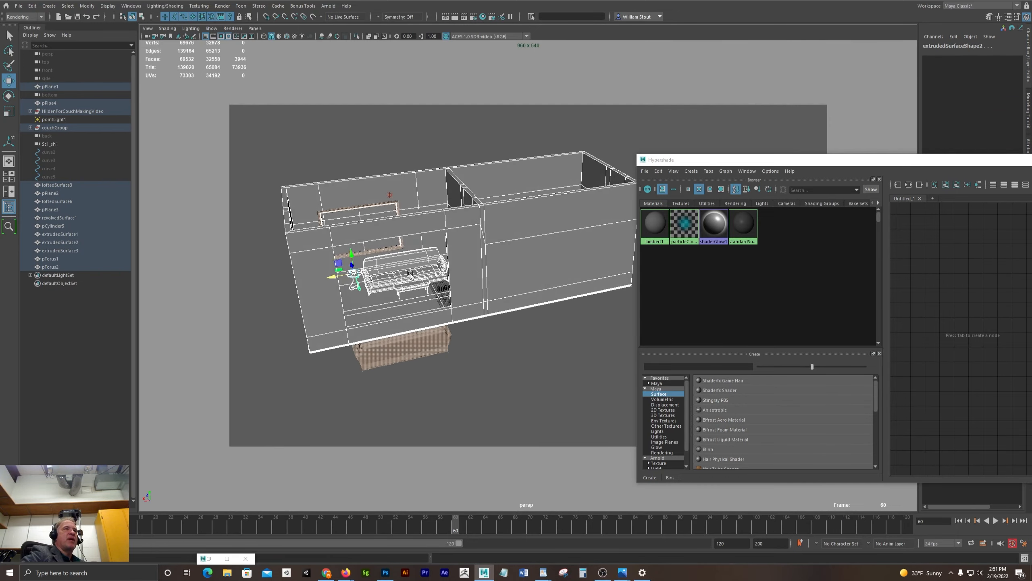
{"action": "right_click_drag", "start_coordinate": [381, 281], "coordinate": [488, 278], "text": "alt"}
{"action": "middle_click_drag", "start_coordinate": [459, 260], "coordinate": [506, 272], "text": "alt"}
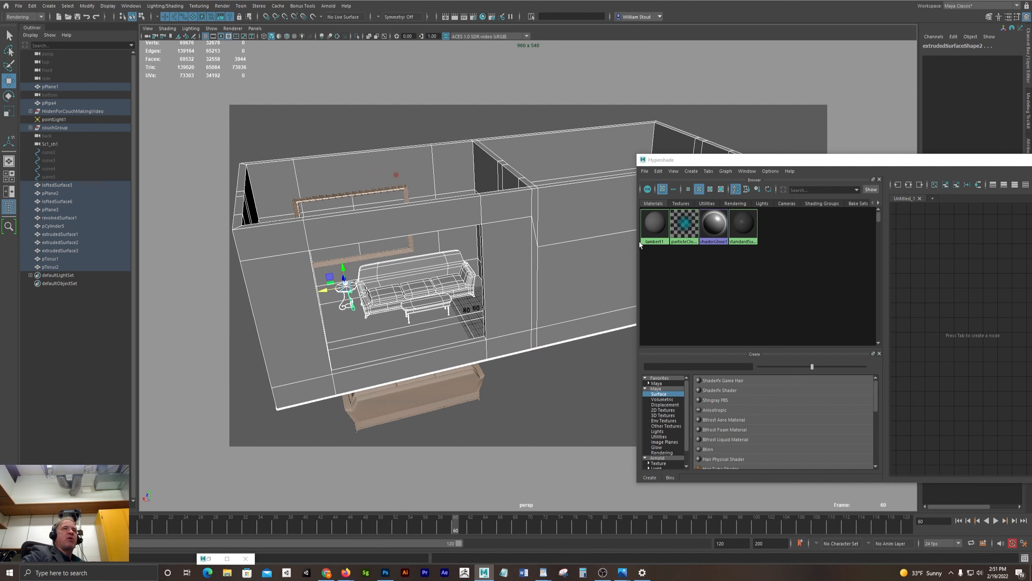
Clear the selection and select only the room wall mesh, with the couch area in view.
{"action": "left_click", "coordinate": [530, 391]}
{"action": "left_click_drag", "start_coordinate": [686, 163], "coordinate": [258, 340]}
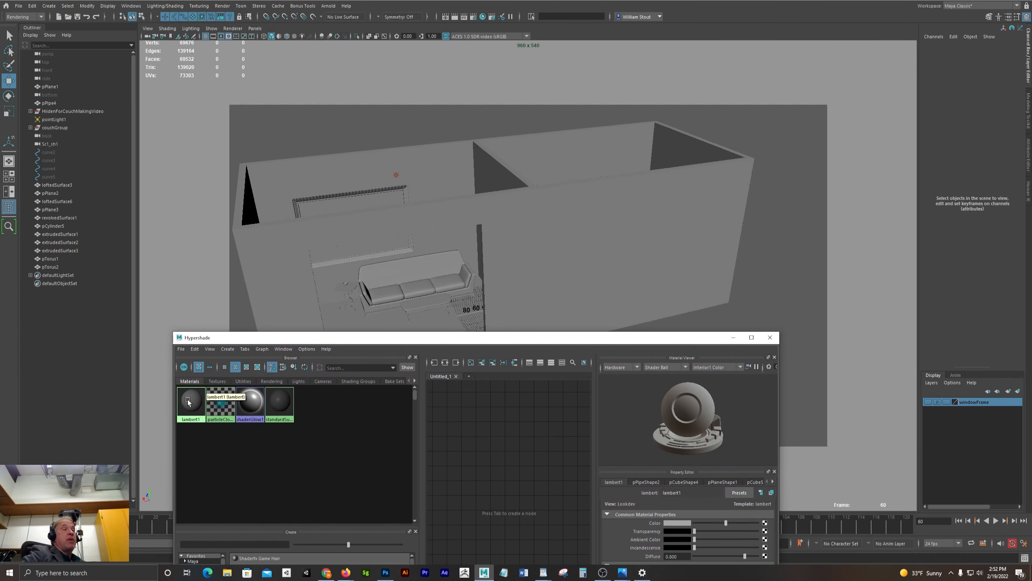
{"action": "left_click_drag", "start_coordinate": [341, 259], "coordinate": [346, 248], "text": "alt"}
{"action": "right_click_drag", "start_coordinate": [346, 248], "coordinate": [474, 257], "text": "alt"}
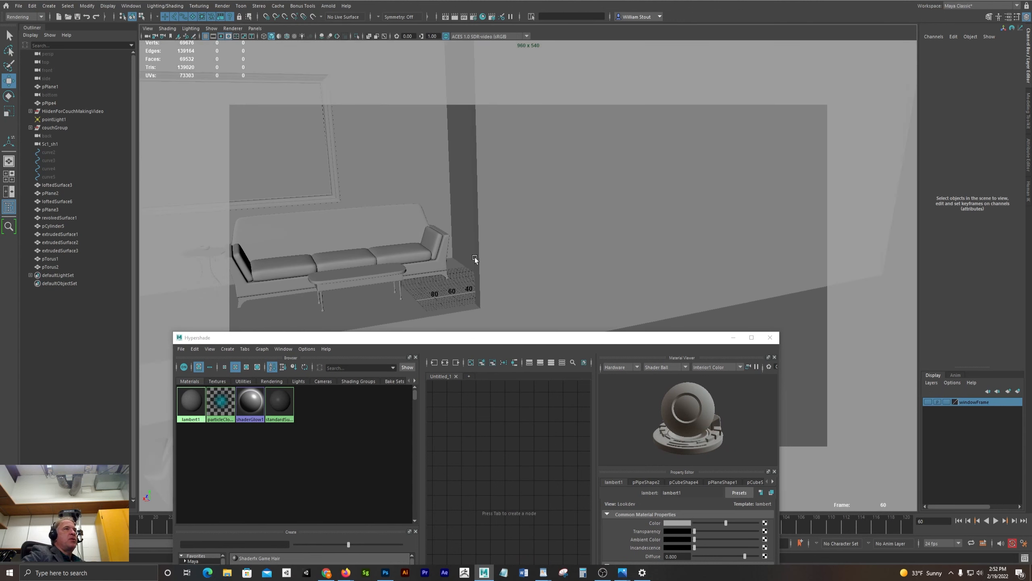
{"action": "mouse_move", "coordinate": [474, 257]}
{"action": "left_mouse_down", "text": "alt"}
{"action": "mouse_move", "coordinate": [453, 229]}
{"action": "mouse_move", "coordinate": [534, 242]}
{"action": "mouse_move", "coordinate": [447, 246]}
{"action": "mouse_move", "coordinate": [457, 247]}
{"action": "left_mouse_up", "text": "alt"}
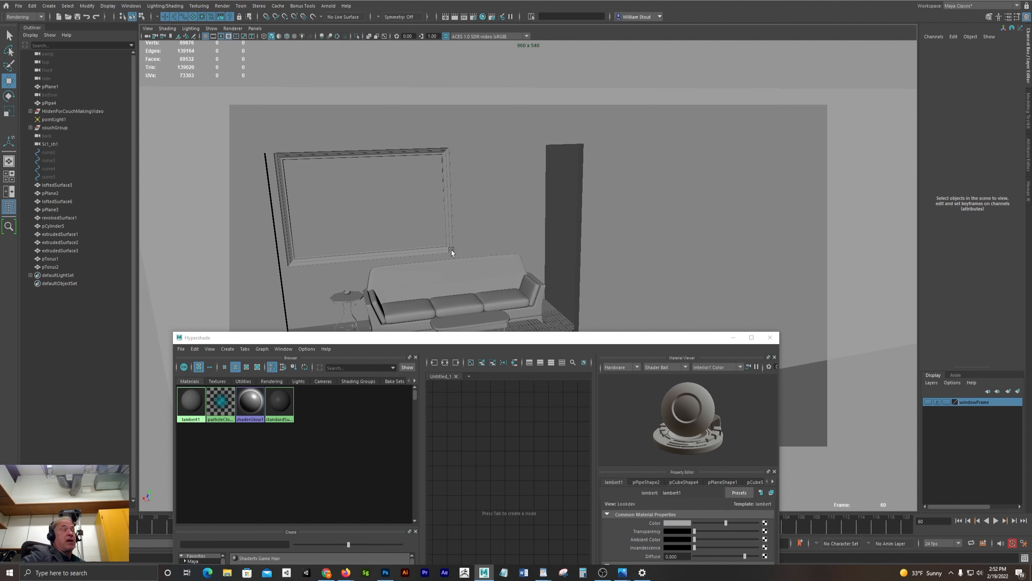
{"action": "left_click_drag", "start_coordinate": [364, 338], "coordinate": [376, 377]}
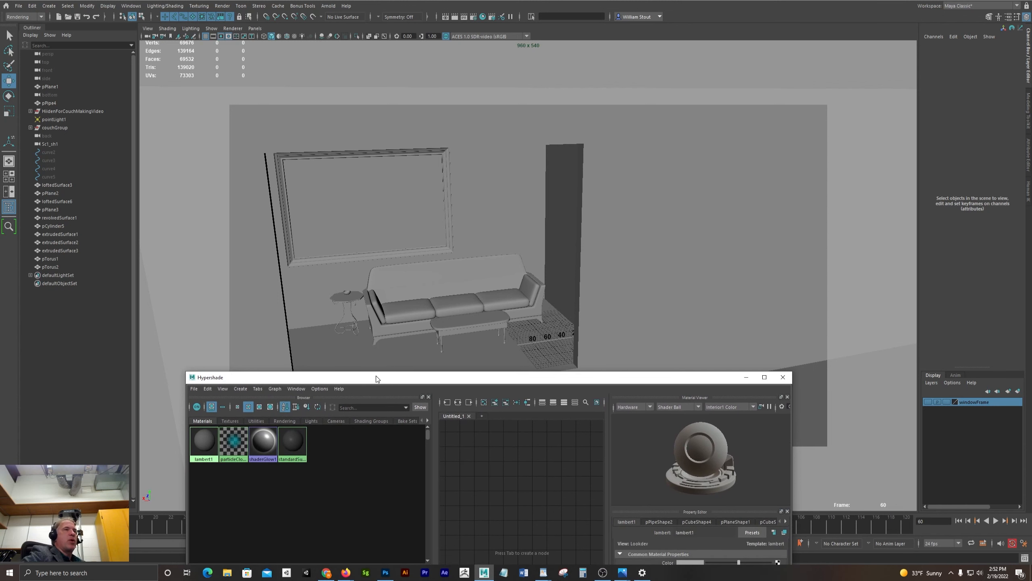
{"action": "left_click", "coordinate": [587, 276]}
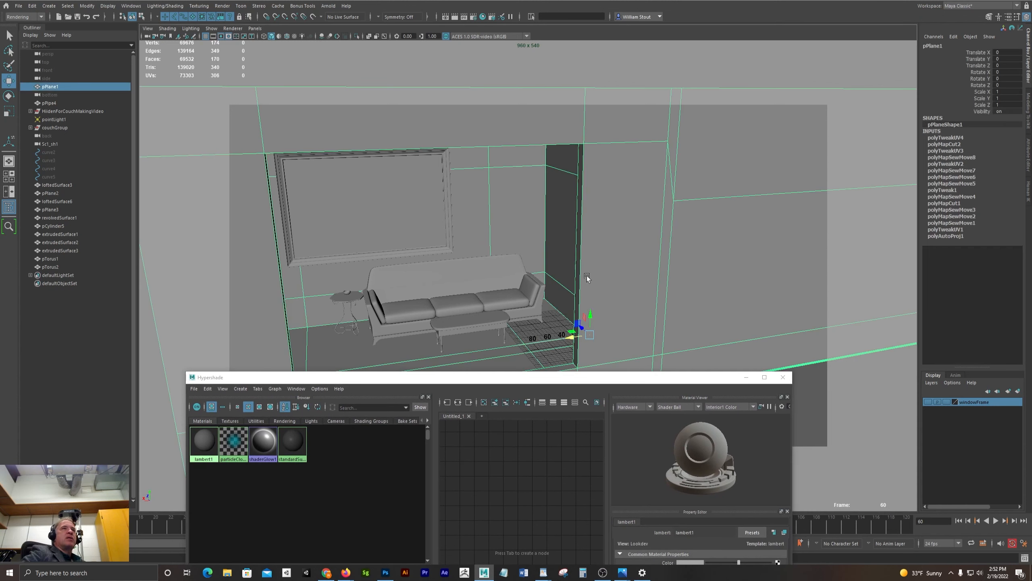
Enlarge the Hypershade and its node creation area, with Maya's surface shaders listed.
{"action": "left_click_drag", "start_coordinate": [498, 378], "coordinate": [469, 140]}
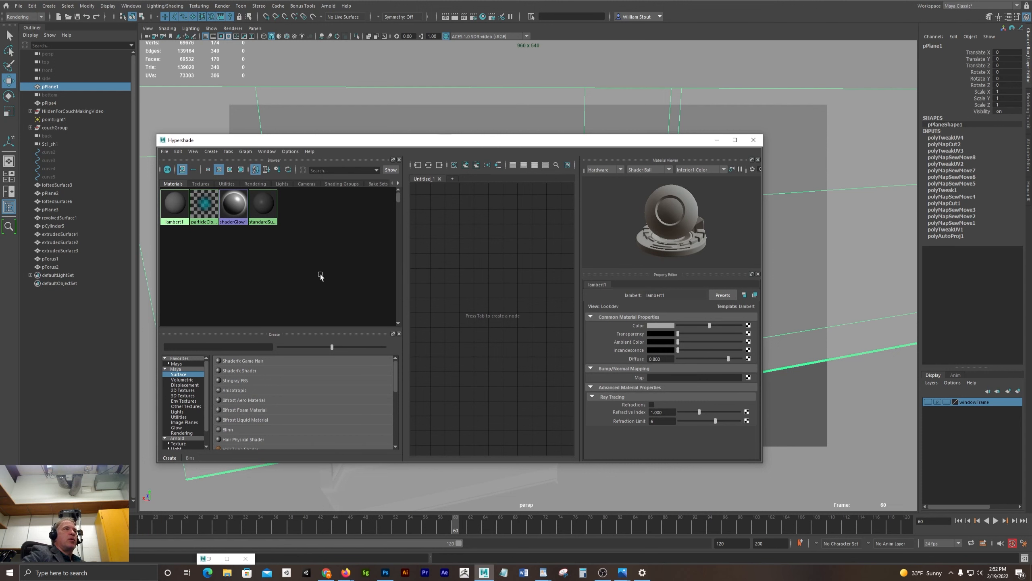
{"action": "middle_click_drag", "start_coordinate": [320, 273], "coordinate": [321, 273]}
{"action": "left_click_drag", "start_coordinate": [316, 141], "coordinate": [352, 124]}
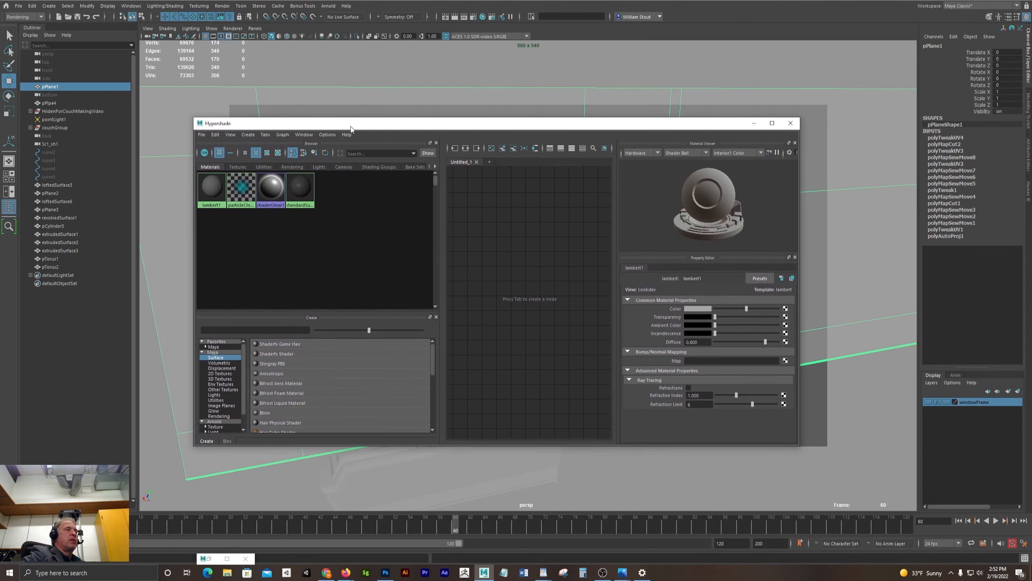
{"action": "left_click_drag", "start_coordinate": [296, 448], "coordinate": [296, 514]}
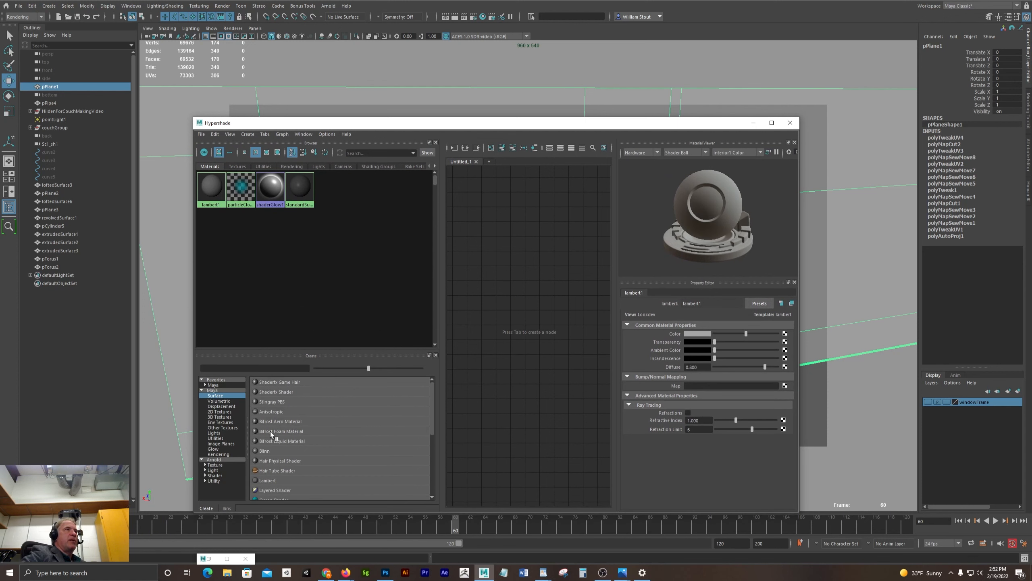
{"action": "left_click", "coordinate": [211, 390]}
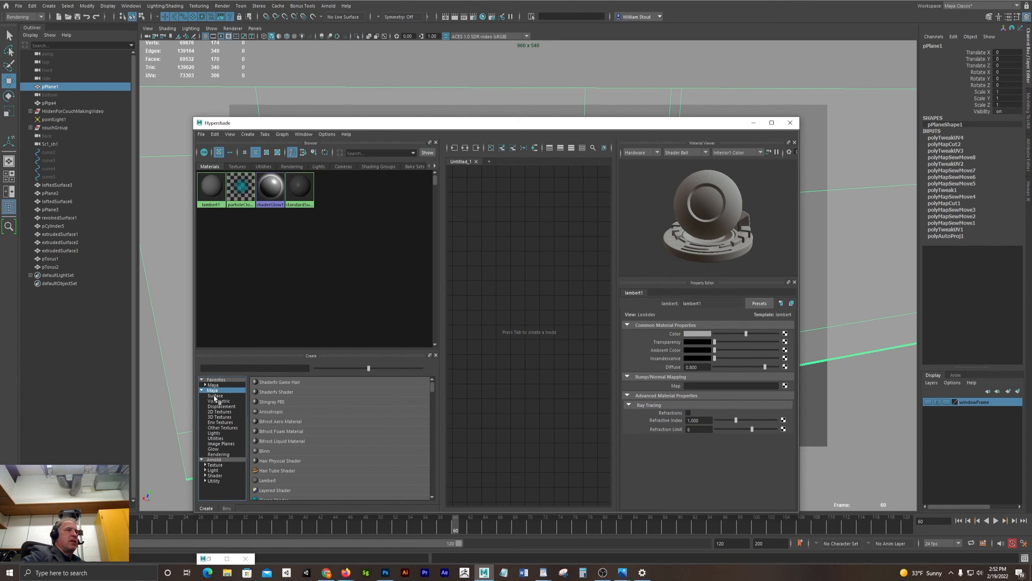
{"action": "left_click", "coordinate": [215, 396]}
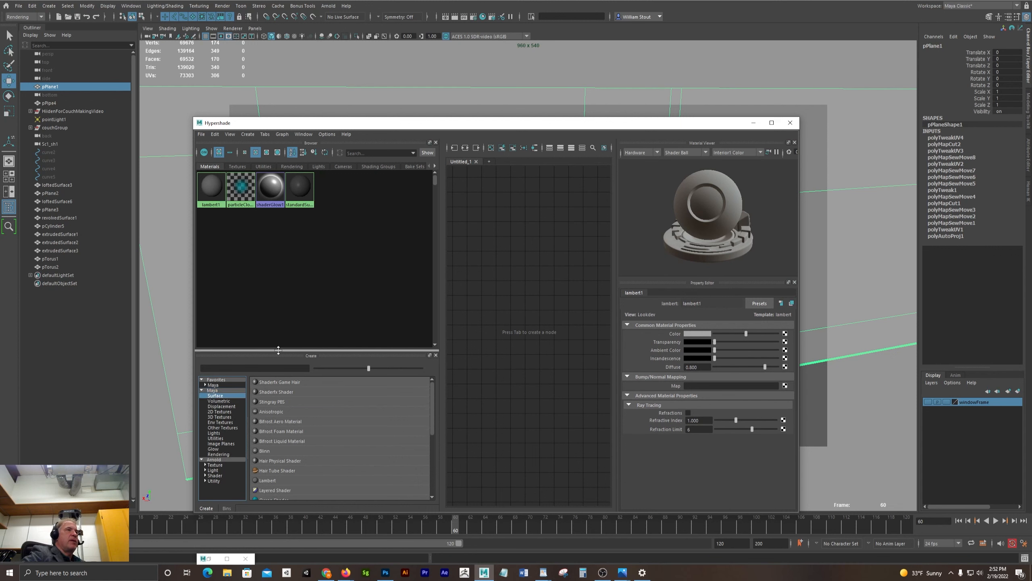
{"action": "left_click_drag", "start_coordinate": [279, 349], "coordinate": [280, 292]}
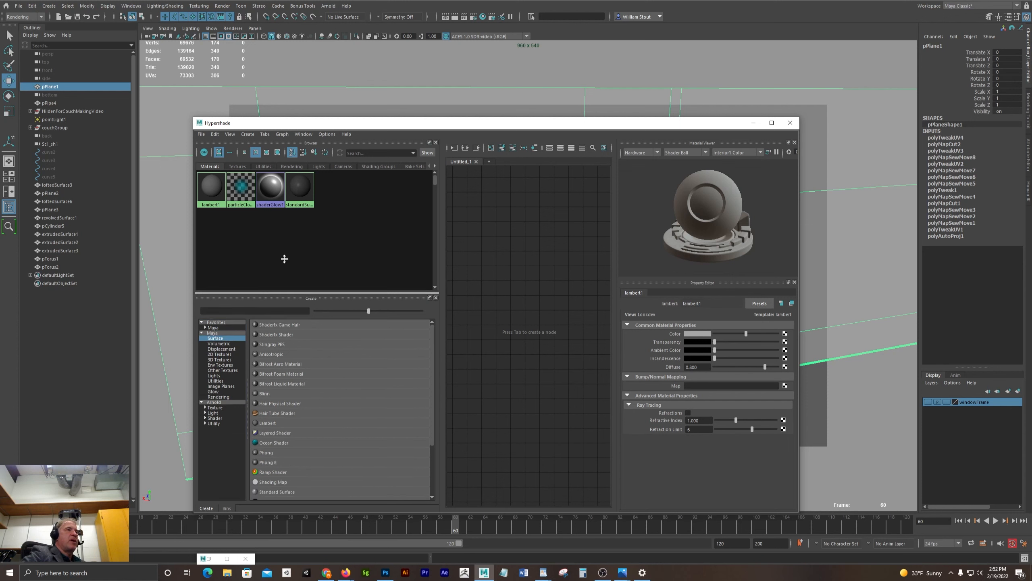
Create a new Standard Surface material from Maya's surface shaders.
{"action": "left_click", "coordinate": [215, 335]}
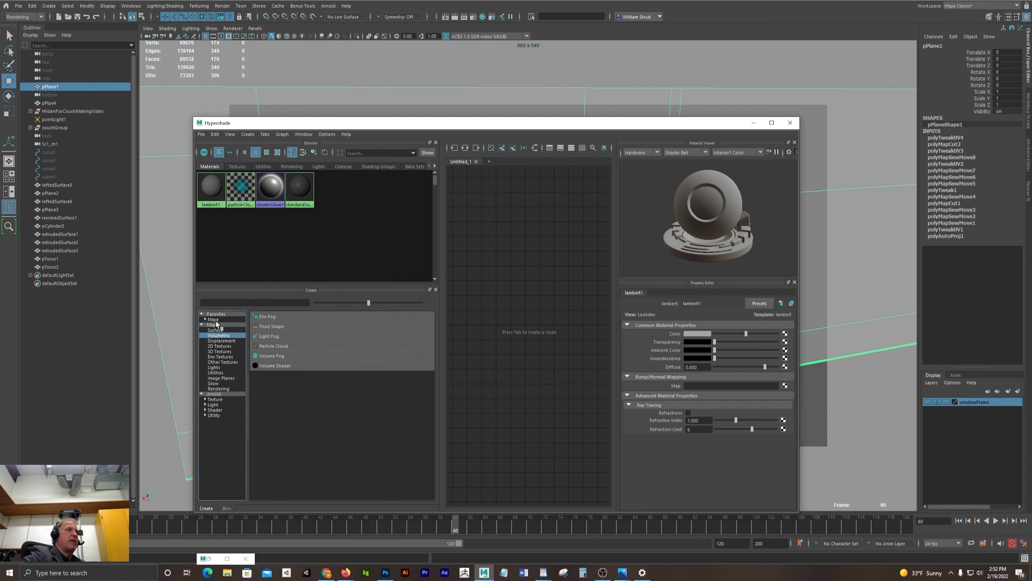
{"action": "left_click", "coordinate": [216, 325]}
{"action": "mouse_move", "coordinate": [433, 327]}
{"action": "left_mouse_down"}
{"action": "mouse_move", "coordinate": [418, 489]}
{"action": "mouse_move", "coordinate": [427, 323]}
{"action": "left_mouse_up"}
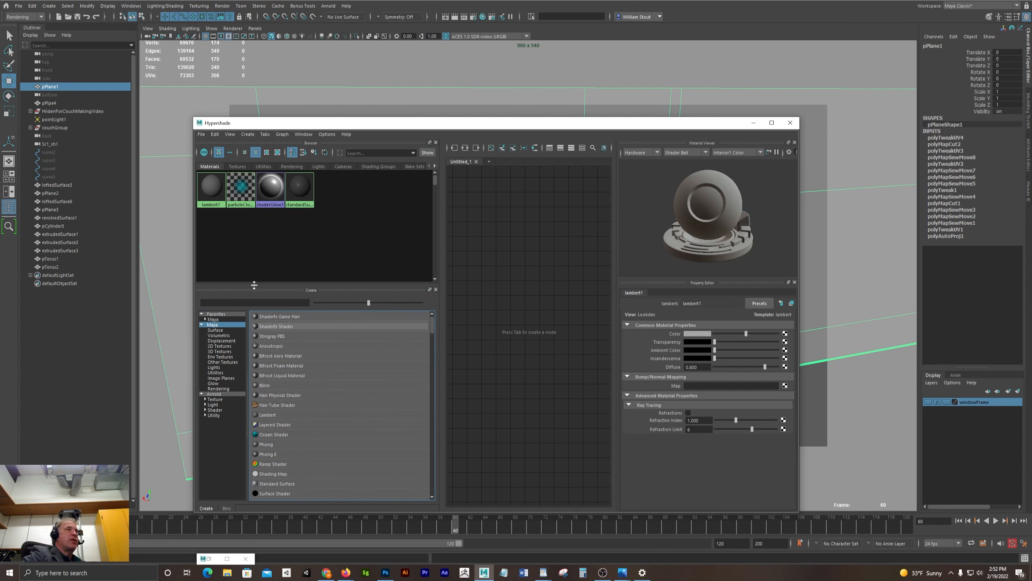
{"action": "left_click", "coordinate": [212, 330]}
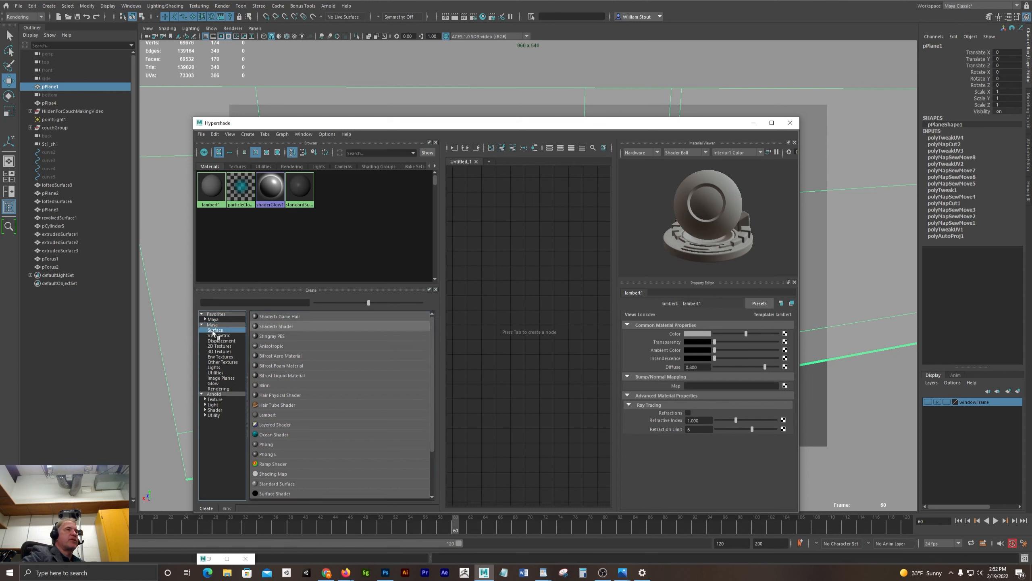
{"action": "scroll", "coordinate": [364, 380], "scroll_direction": "down", "scroll_amount": 1}
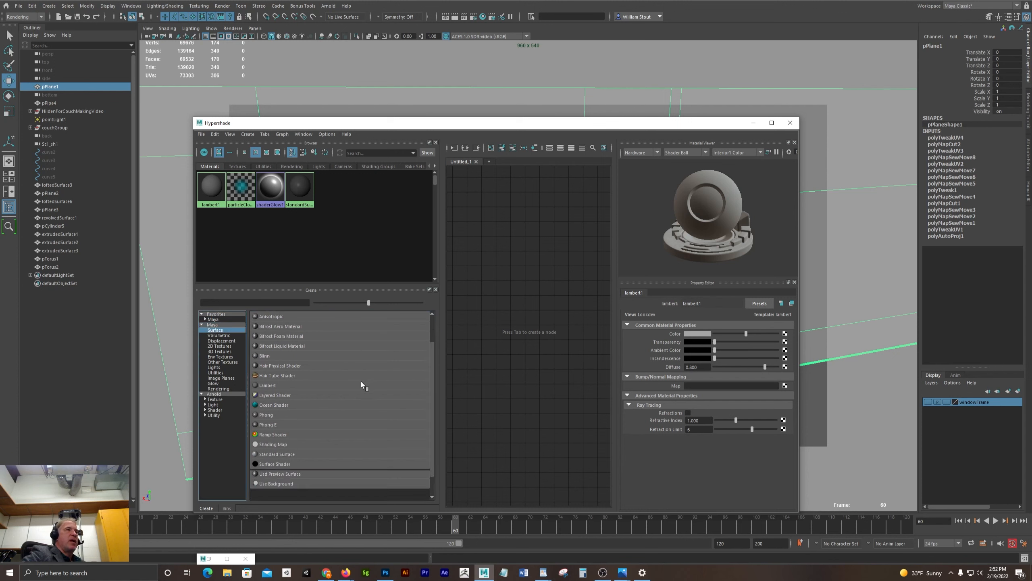
{"action": "scroll", "coordinate": [362, 381], "scroll_direction": "down", "scroll_amount": 2}
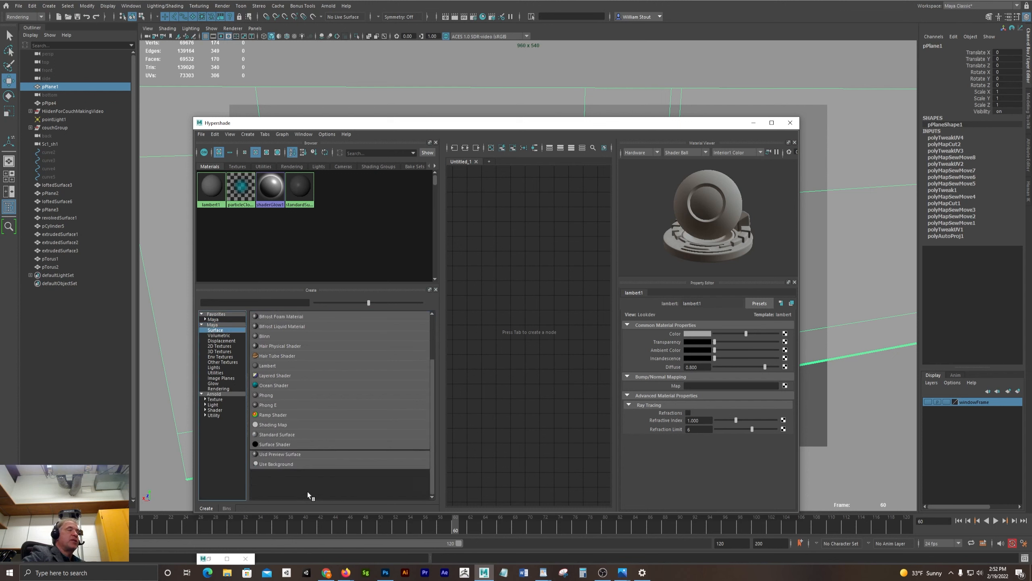
{"action": "left_click", "coordinate": [277, 434]}
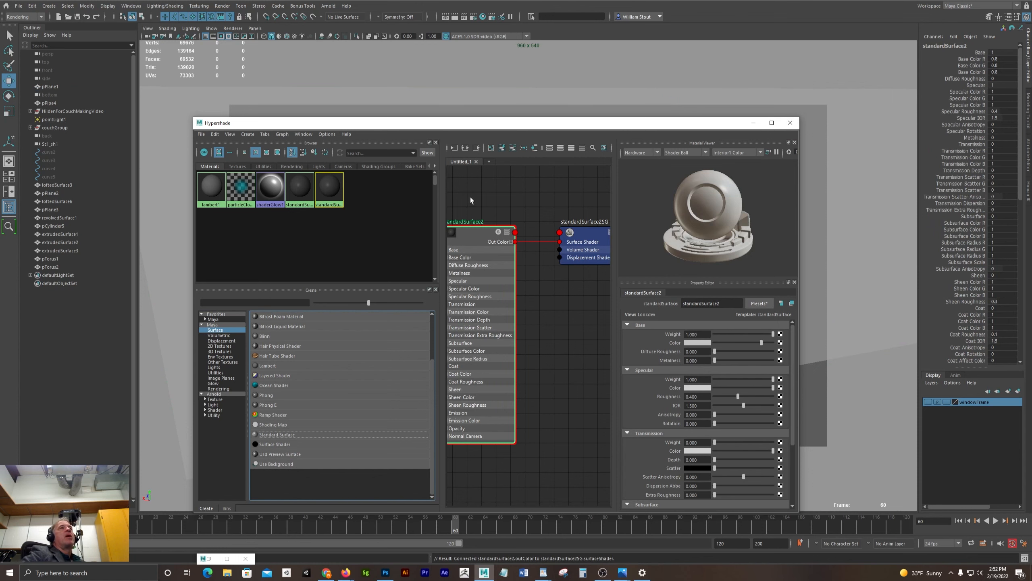
Switch to Photos and place the reference renders RenderedRoomMayaSoftware.png and useViewTransform.jpg side by side, fully visible.
{"action": "right_click_drag", "start_coordinate": [547, 203], "coordinate": [510, 142], "text": "alt"}
{"action": "left_click_drag", "start_coordinate": [501, 127], "coordinate": [419, 90]}
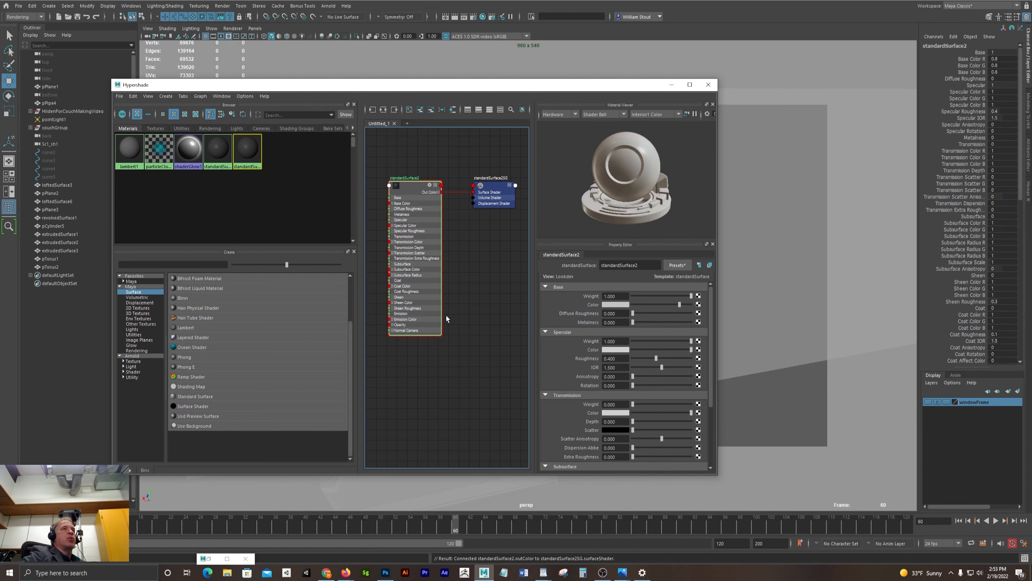
{"action": "left_click", "coordinate": [621, 570]}
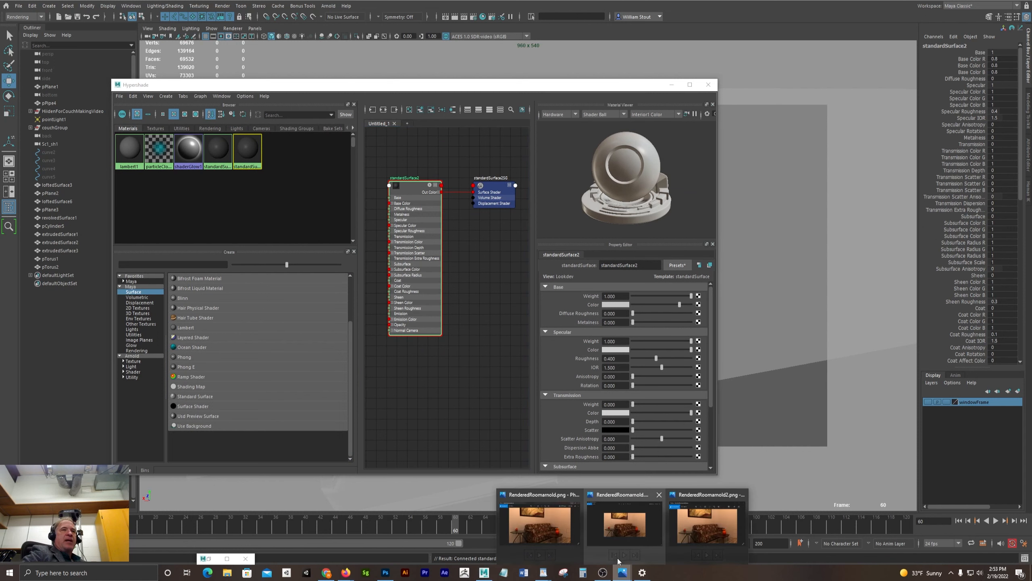
{"action": "left_click", "coordinate": [706, 527]}
{"action": "left_click", "coordinate": [880, 363]}
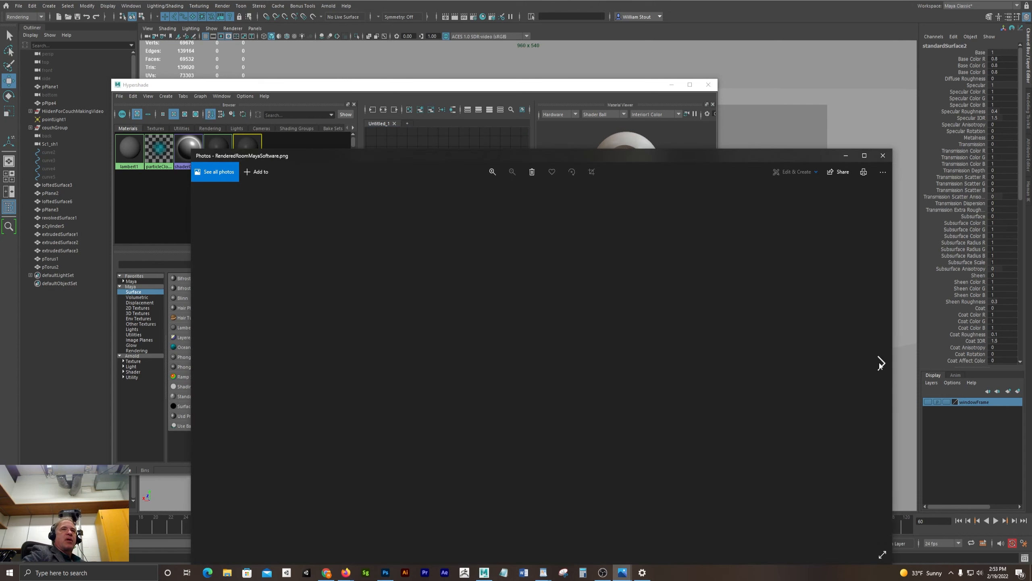
{"action": "left_click_drag", "start_coordinate": [658, 154], "coordinate": [799, 21]}
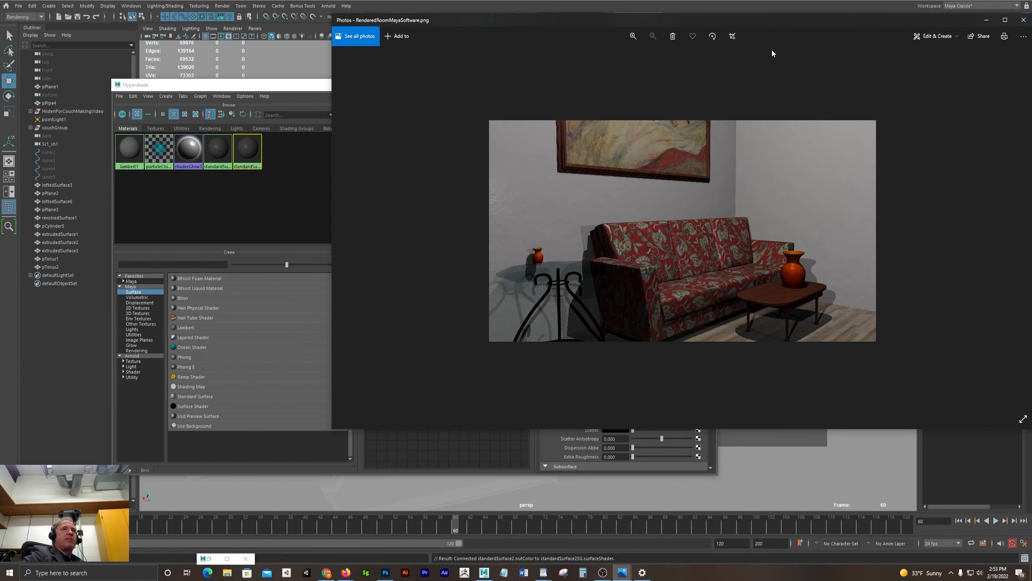
{"action": "left_click_drag", "start_coordinate": [372, 186], "coordinate": [298, 114]}
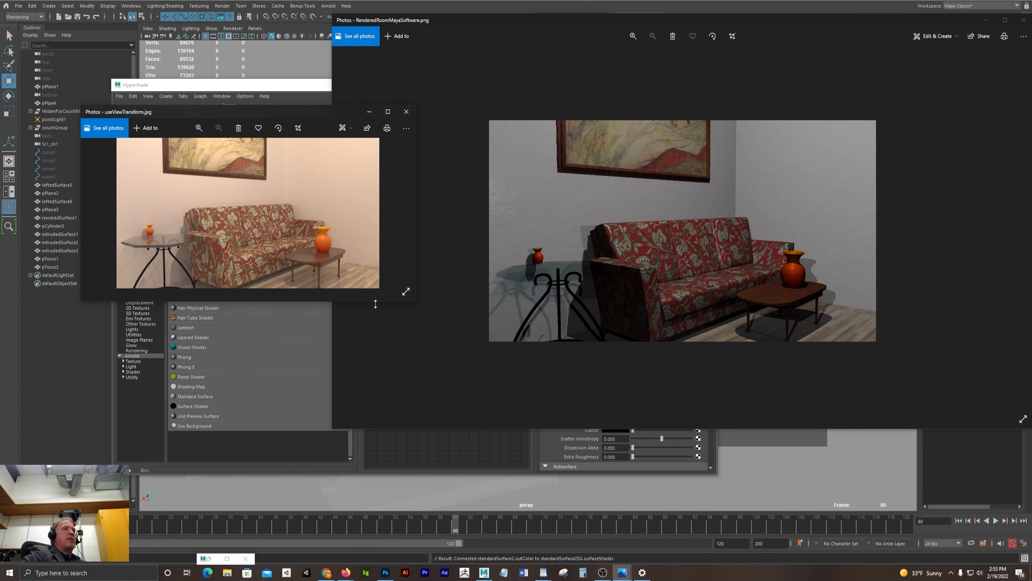
{"action": "left_click_drag", "start_coordinate": [375, 304], "coordinate": [433, 456]}
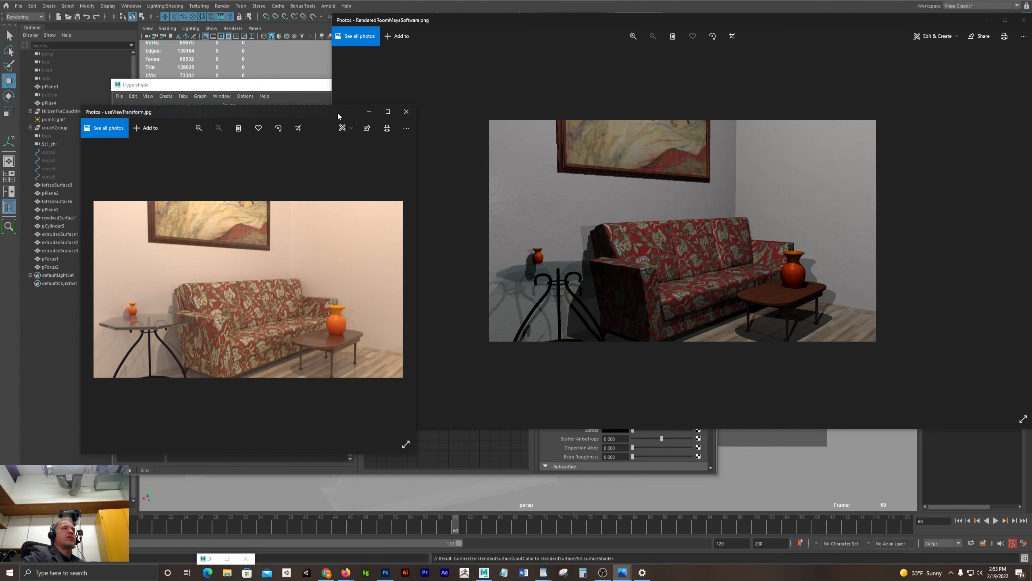
Compare lighting, shadows and wall color between useViewTransform.jpg and RenderedRoomMayaSoftware.png, keeping both reference renders unobstructed.
{"action": "left_click_drag", "start_coordinate": [338, 115], "coordinate": [379, 79]}
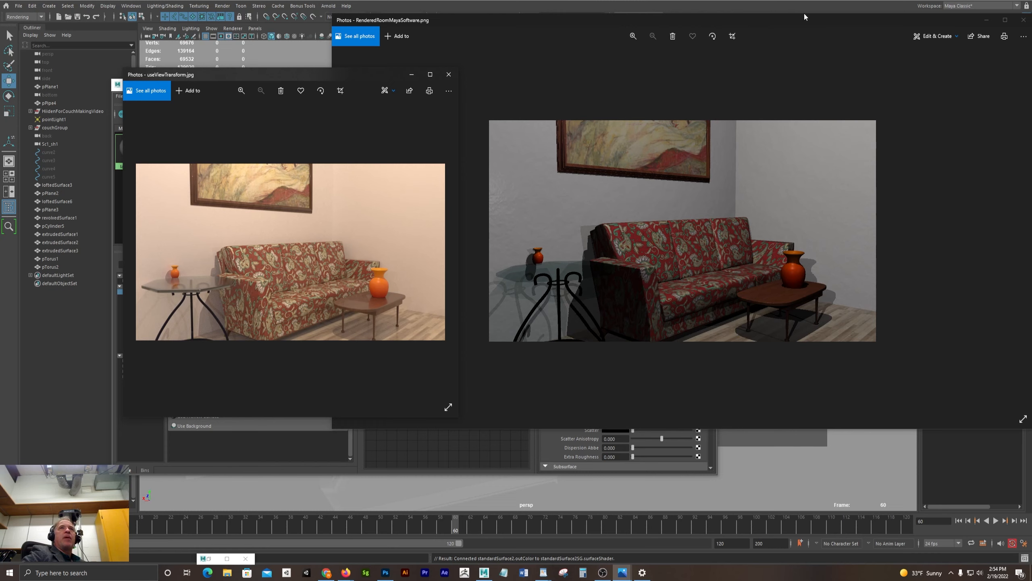
{"action": "left_click_drag", "start_coordinate": [802, 15], "coordinate": [756, 76]}
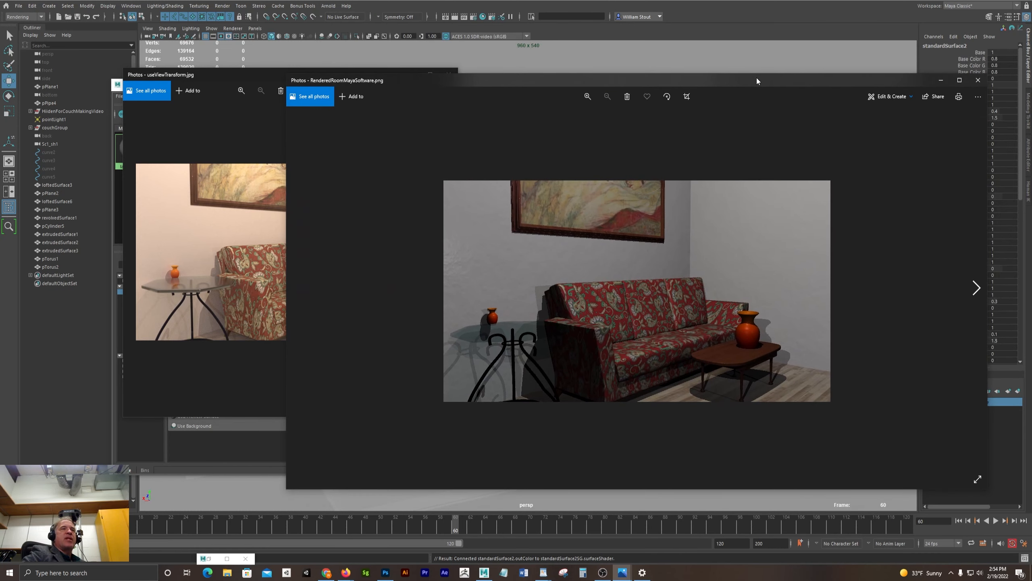
{"action": "left_click", "coordinate": [231, 75]}
{"action": "left_click_drag", "start_coordinate": [234, 72], "coordinate": [168, 71]}
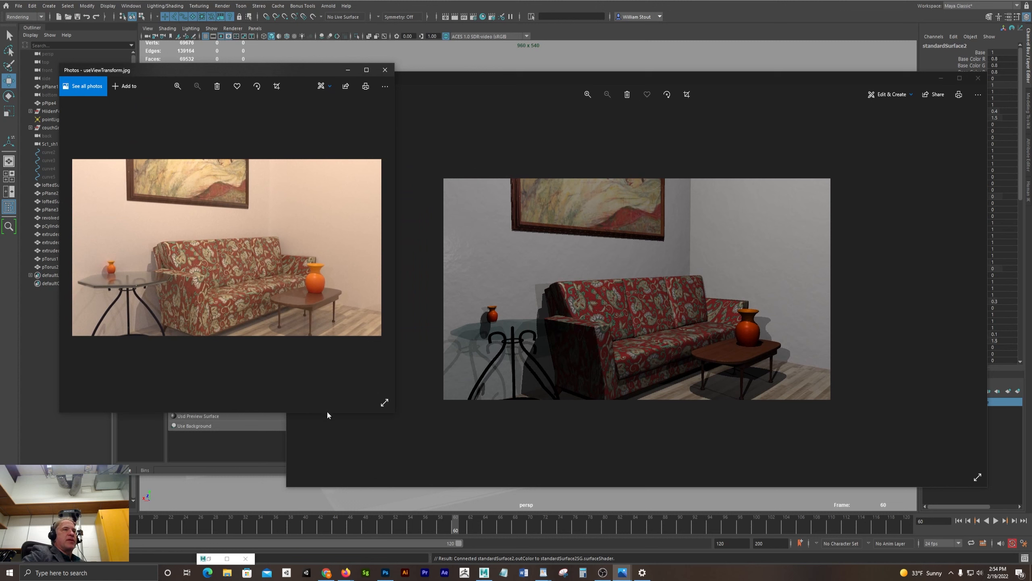
{"action": "left_click_drag", "start_coordinate": [327, 411], "coordinate": [326, 474]}
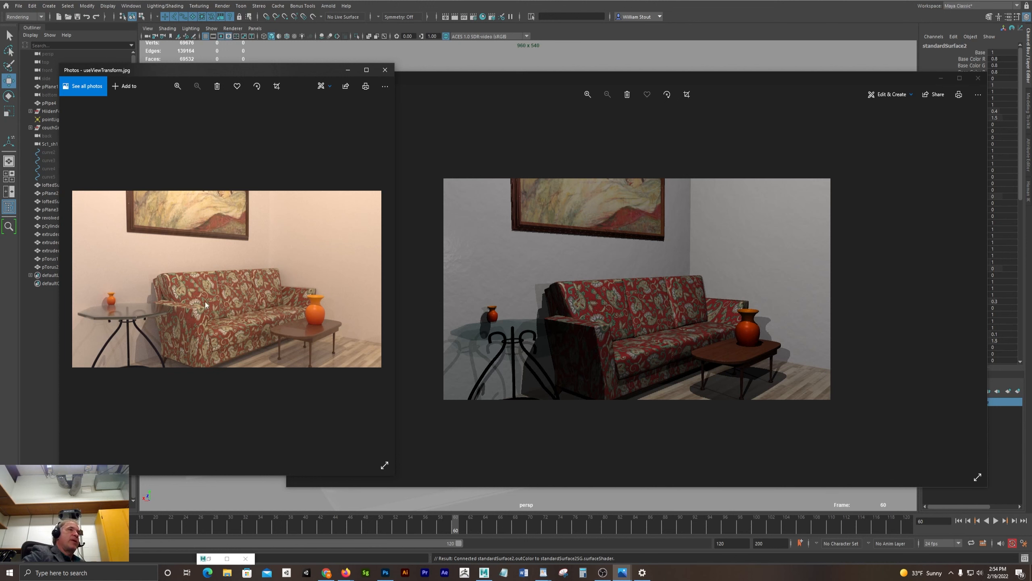
{"action": "left_click_drag", "start_coordinate": [291, 71], "coordinate": [320, 65]}
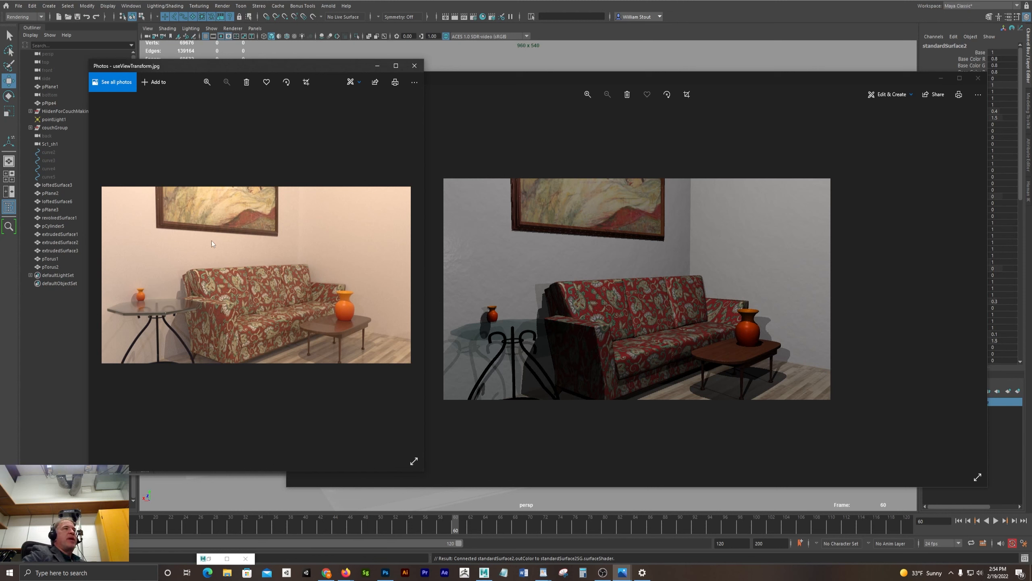
Close useViewTransform.jpg, examine the room in a smaller RenderedRoomMayaSoftware.png window, and close that image to return to Maya.
{"action": "left_click", "coordinate": [414, 65]}
{"action": "left_click_drag", "start_coordinate": [471, 82], "coordinate": [360, 78]}
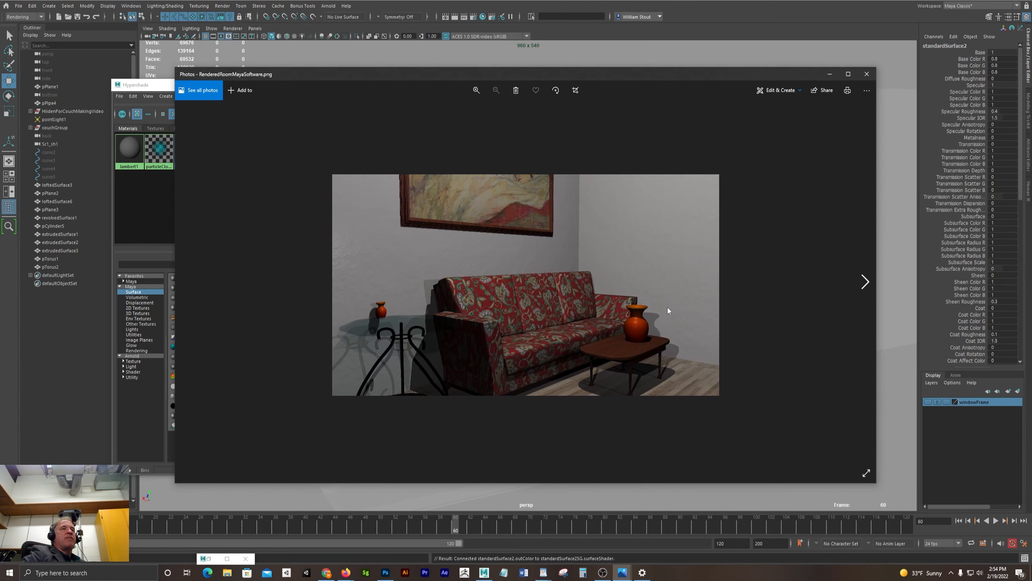
{"action": "left_click_drag", "start_coordinate": [875, 483], "coordinate": [669, 440]}
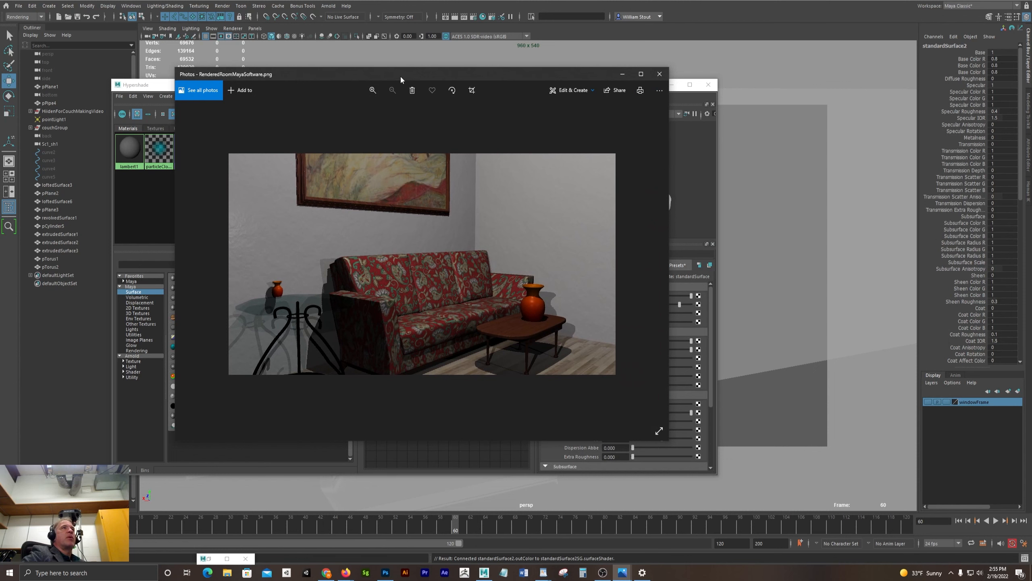
{"action": "left_click_drag", "start_coordinate": [400, 75], "coordinate": [511, 69]}
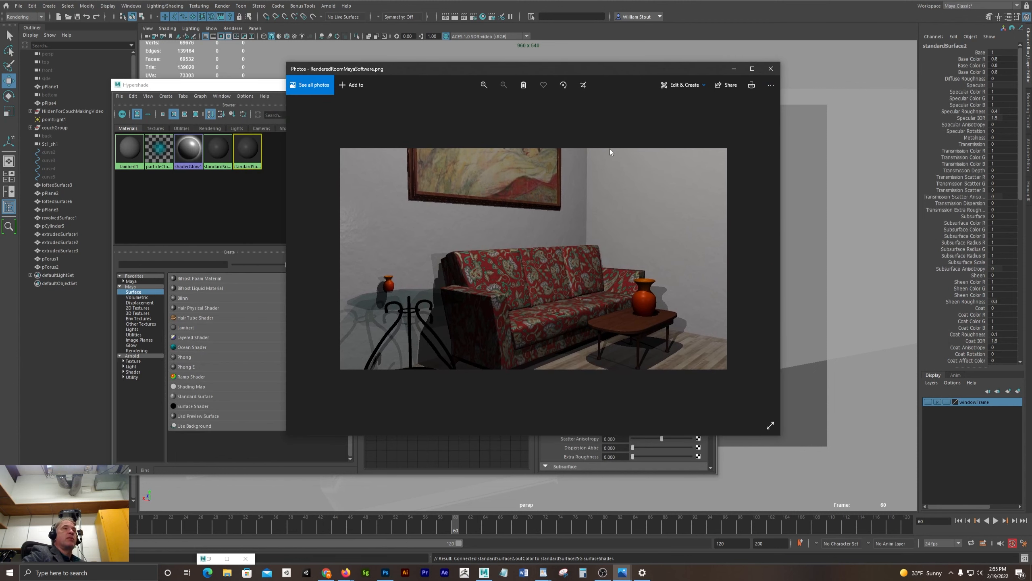
{"action": "left_click", "coordinate": [770, 69]}
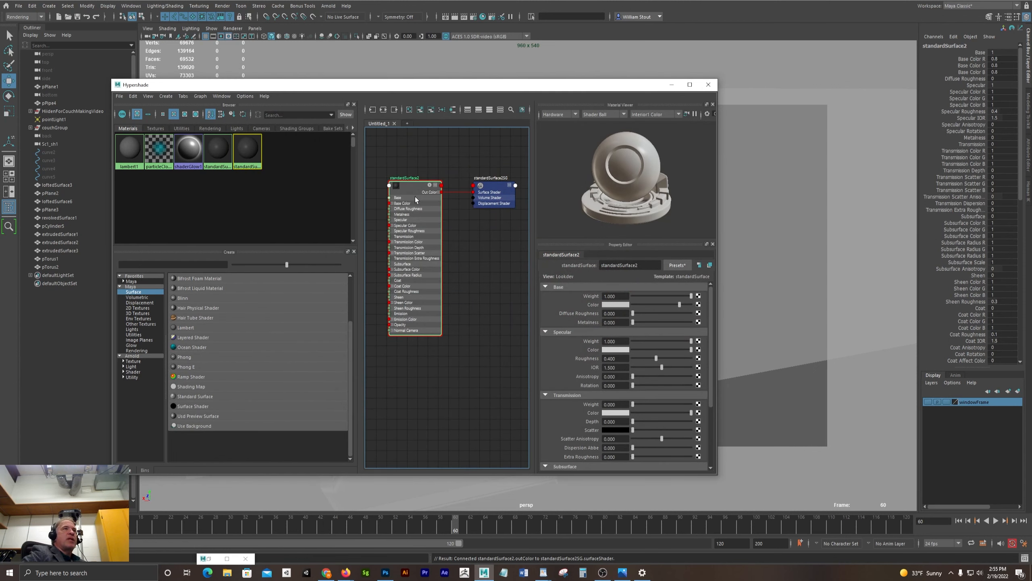
Move the new Standard Surface node closer to its shading group and select both nodes.
{"action": "mouse_move", "coordinate": [414, 182]}
{"action": "left_mouse_down"}
{"action": "mouse_move", "coordinate": [416, 209]}
{"action": "mouse_move", "coordinate": [421, 175]}
{"action": "mouse_move", "coordinate": [414, 181]}
{"action": "mouse_move", "coordinate": [433, 184]}
{"action": "mouse_move", "coordinate": [417, 181]}
{"action": "left_mouse_up"}
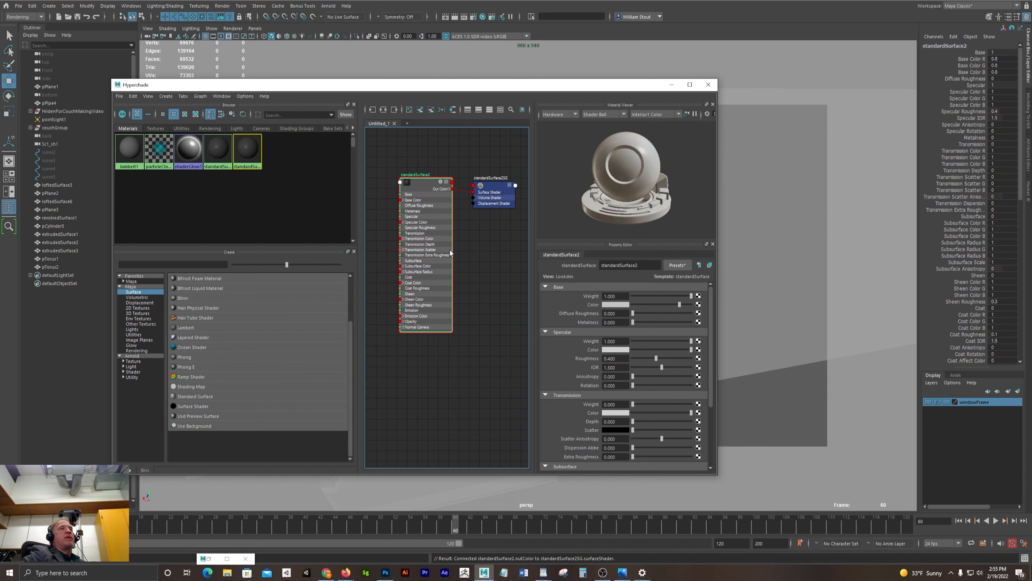
{"action": "left_click_drag", "start_coordinate": [426, 183], "coordinate": [429, 187]}
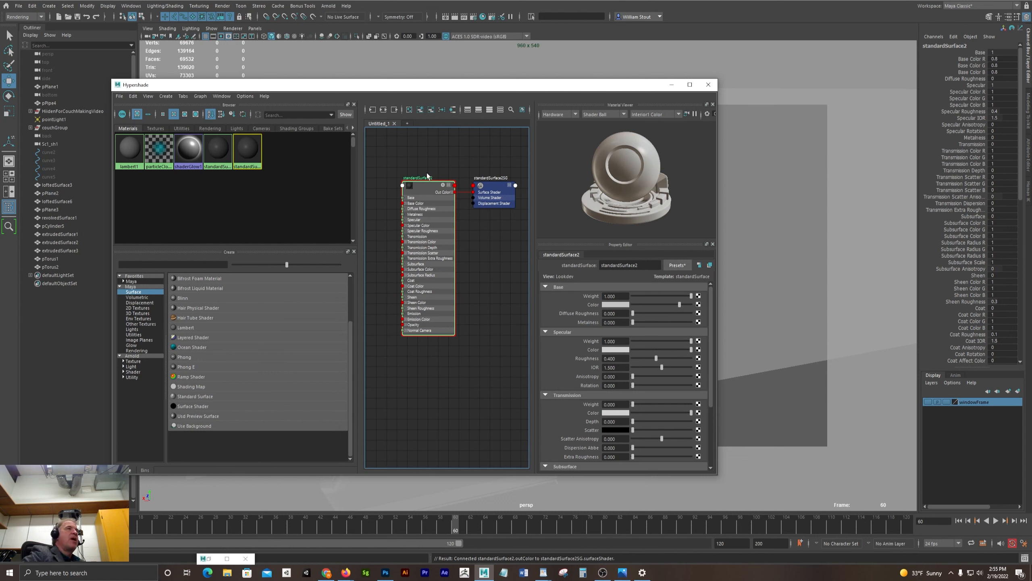
{"action": "left_click_drag", "start_coordinate": [380, 149], "coordinate": [519, 366]}
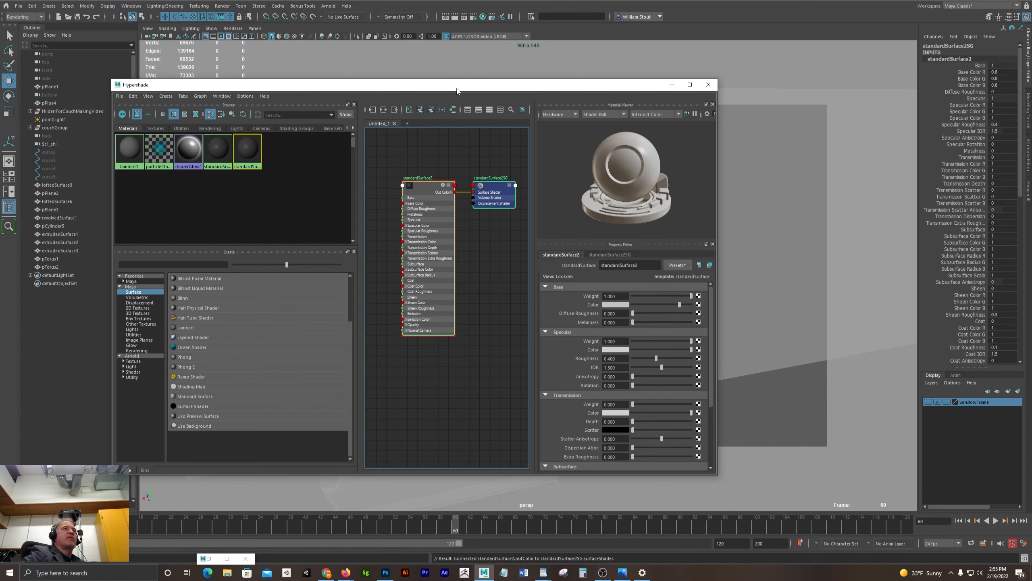
Rename the standardSurface2 material as walls.
{"action": "left_click_drag", "start_coordinate": [457, 90], "coordinate": [464, 120]}
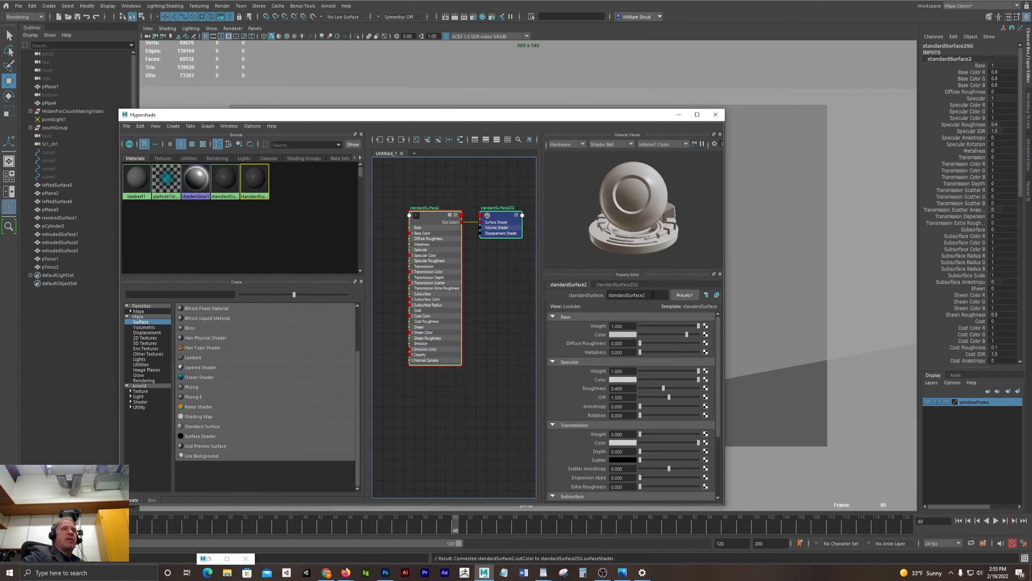
{"action": "left_click_drag", "start_coordinate": [653, 294], "coordinate": [594, 296]}
{"action": "type", "text": "wall"}
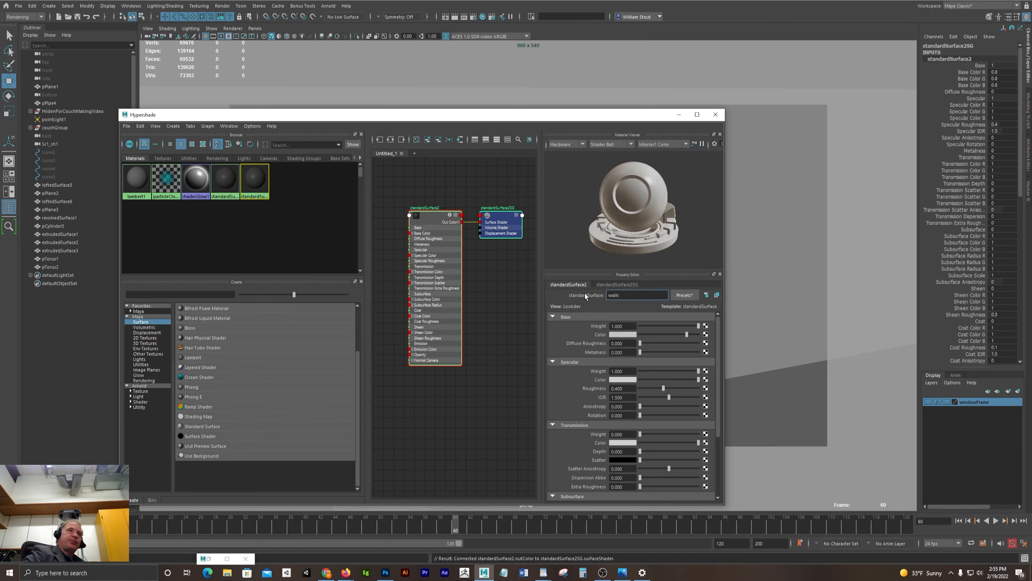
{"action": "type", "text": "s"}
{"action": "key", "text": "Return"}
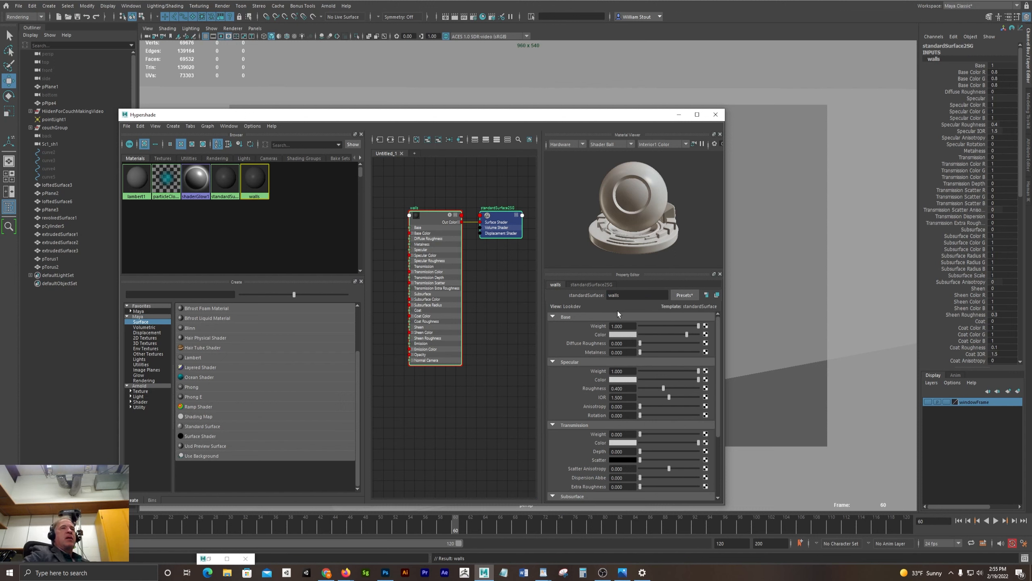
Set the walls material's base color to a warm off-white with hue 37.241, saturation 0.058 and value 1.
{"action": "left_click", "coordinate": [620, 334]}
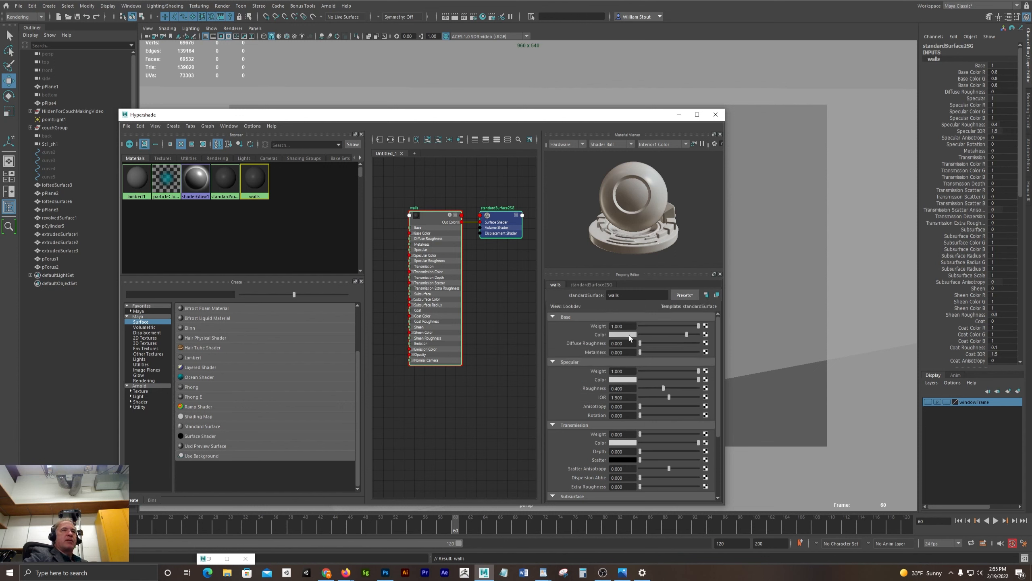
{"action": "left_click", "coordinate": [630, 335]}
{"action": "left_click", "coordinate": [589, 367]}
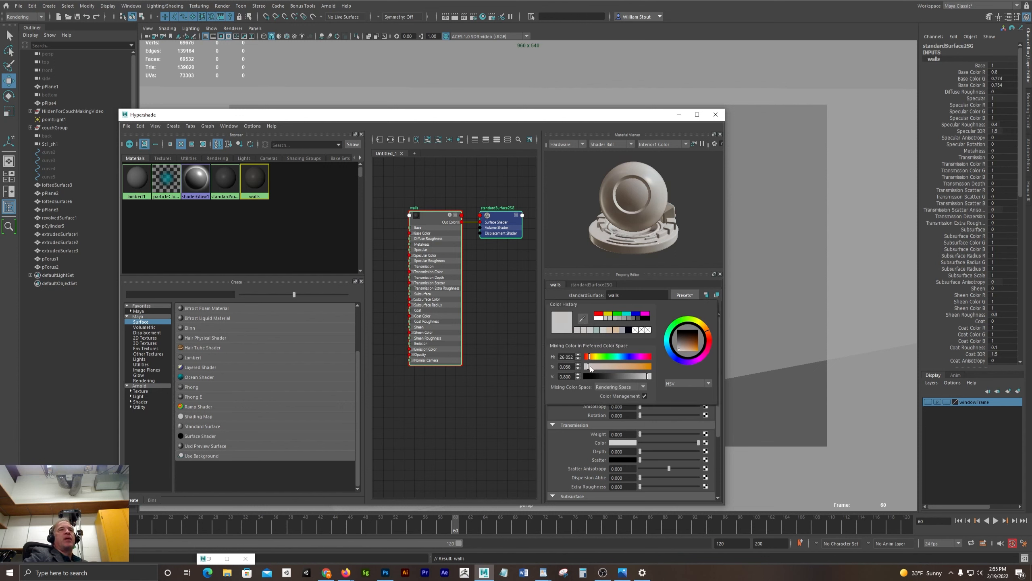
{"action": "left_click_drag", "start_coordinate": [701, 330], "coordinate": [706, 330]}
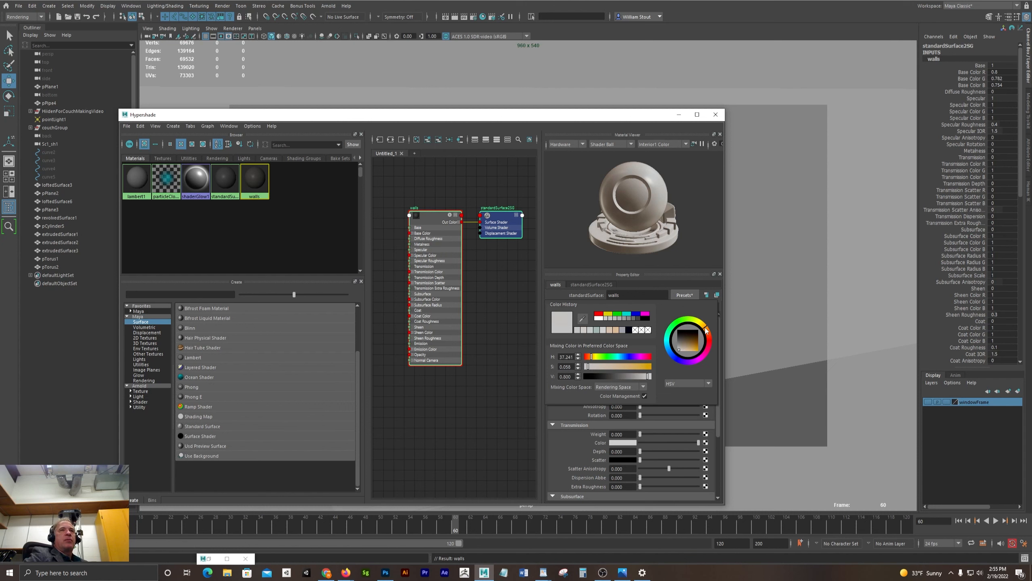
{"action": "left_click_drag", "start_coordinate": [631, 378], "coordinate": [641, 376]}
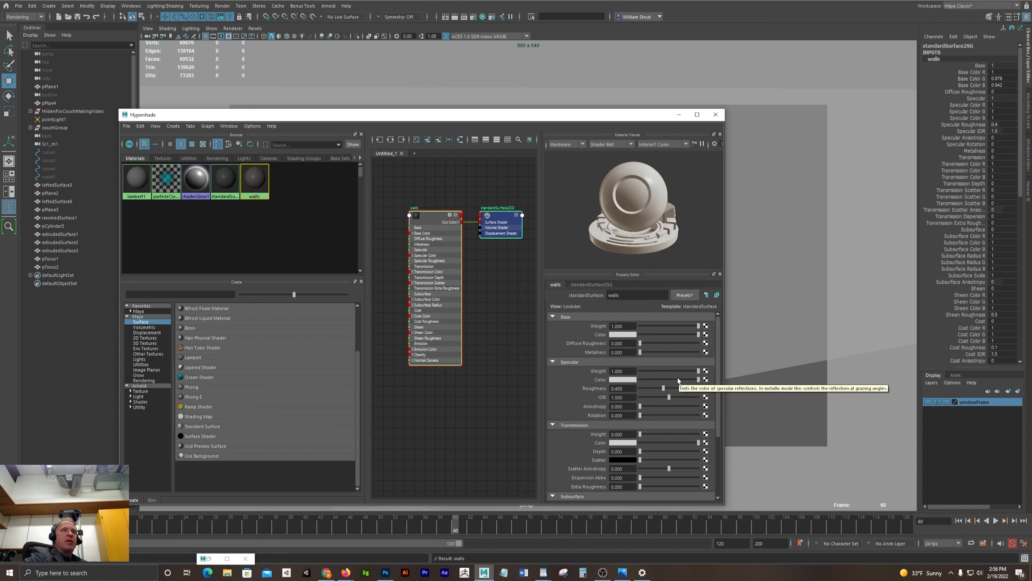
Set the walls material's specular weight to 0.343, diffuse roughness to 0.286 and specular roughness to 0.65.
{"action": "left_click", "coordinate": [659, 371]}
{"action": "left_click_drag", "start_coordinate": [659, 371], "coordinate": [656, 344]}
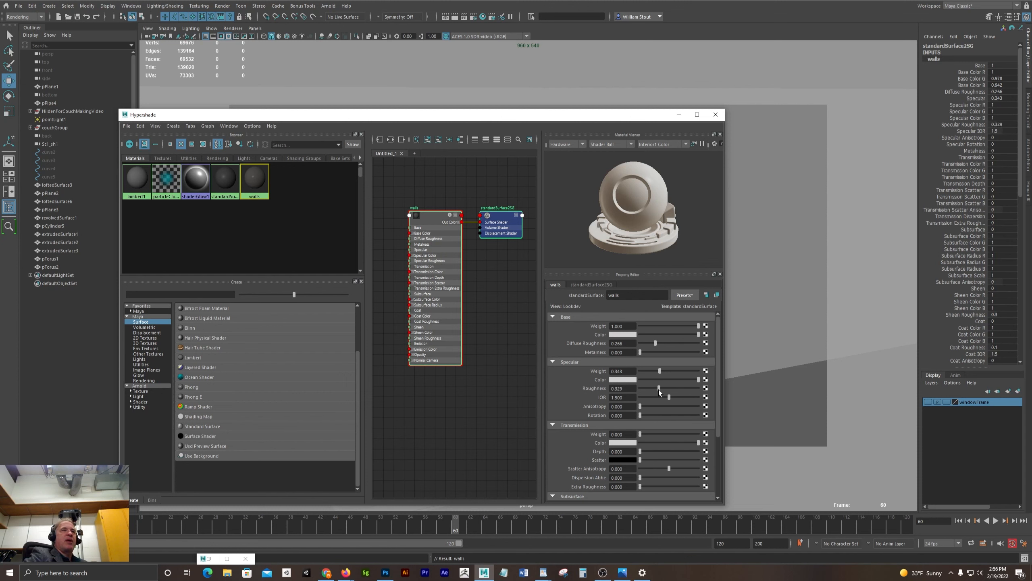
{"action": "left_click_drag", "start_coordinate": [659, 389], "coordinate": [678, 398]}
Assign the walls material to the selected room wall mesh pPlane1.
{"action": "left_click_drag", "start_coordinate": [647, 118], "coordinate": [520, 131]}
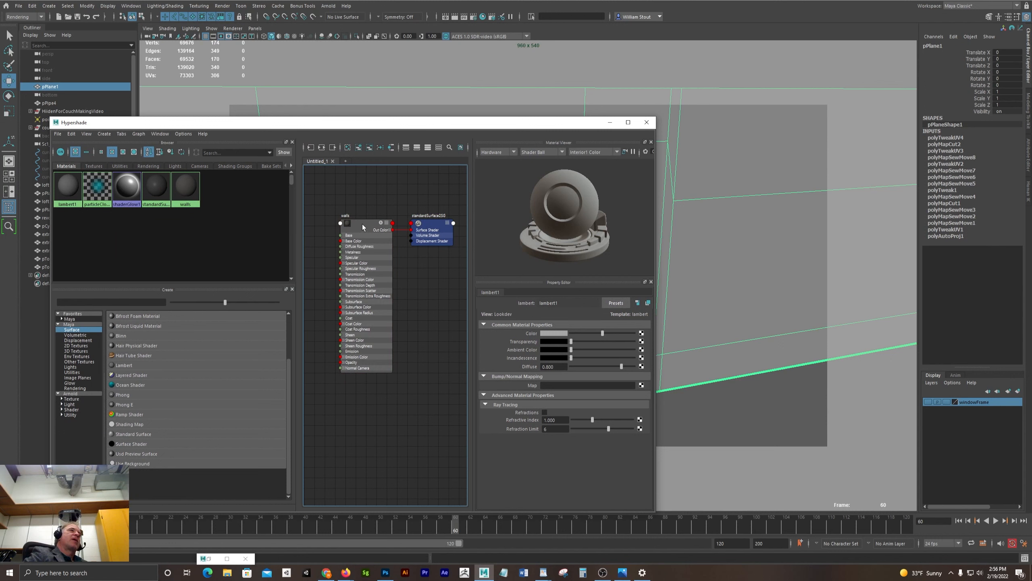
{"action": "right_click", "coordinate": [363, 223]}
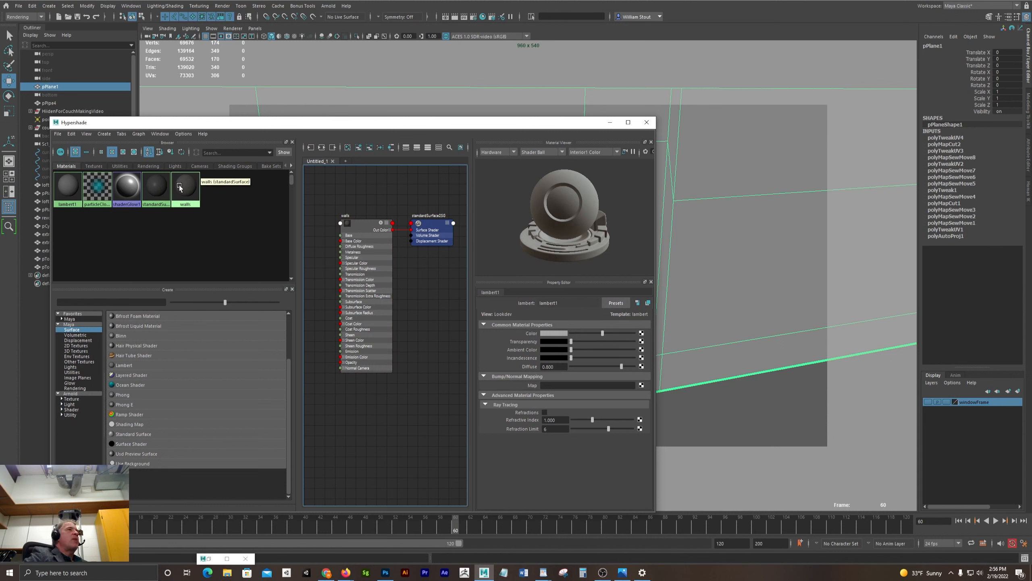
{"action": "right_click_drag", "start_coordinate": [363, 227], "coordinate": [363, 204]}
{"action": "right_click", "coordinate": [363, 227]}
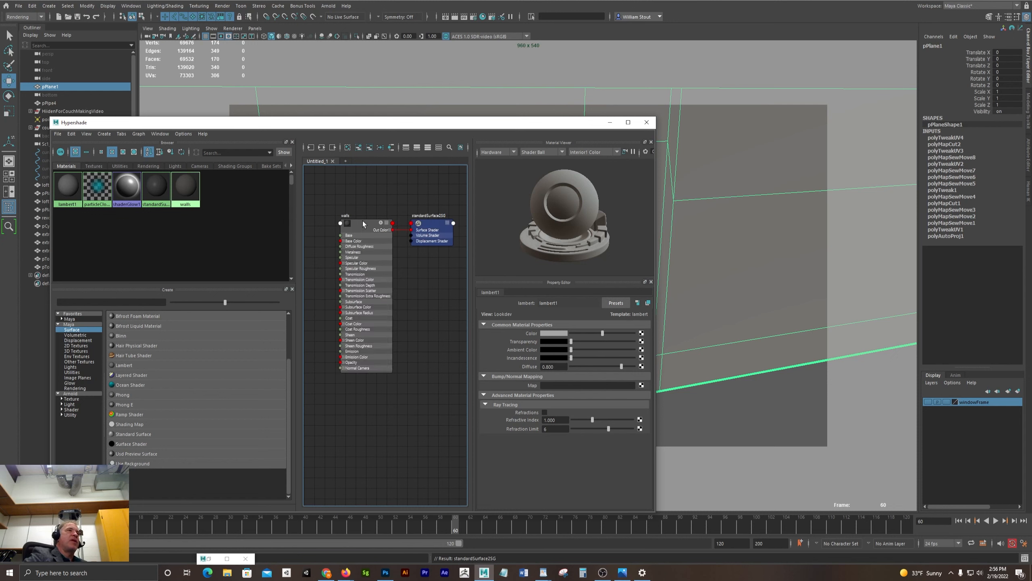
{"action": "right_click", "coordinate": [364, 226]}
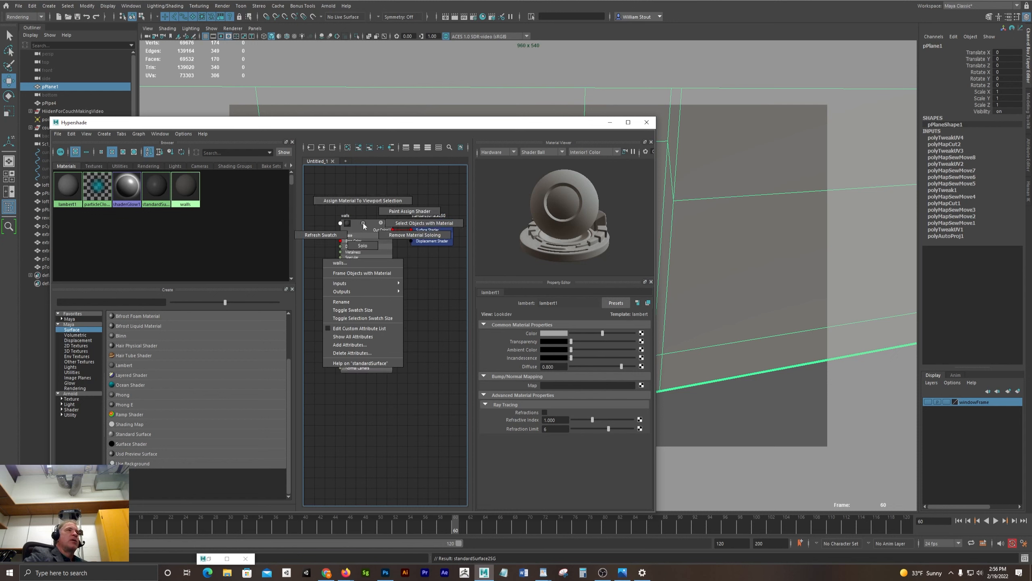
{"action": "left_click", "coordinate": [363, 200]}
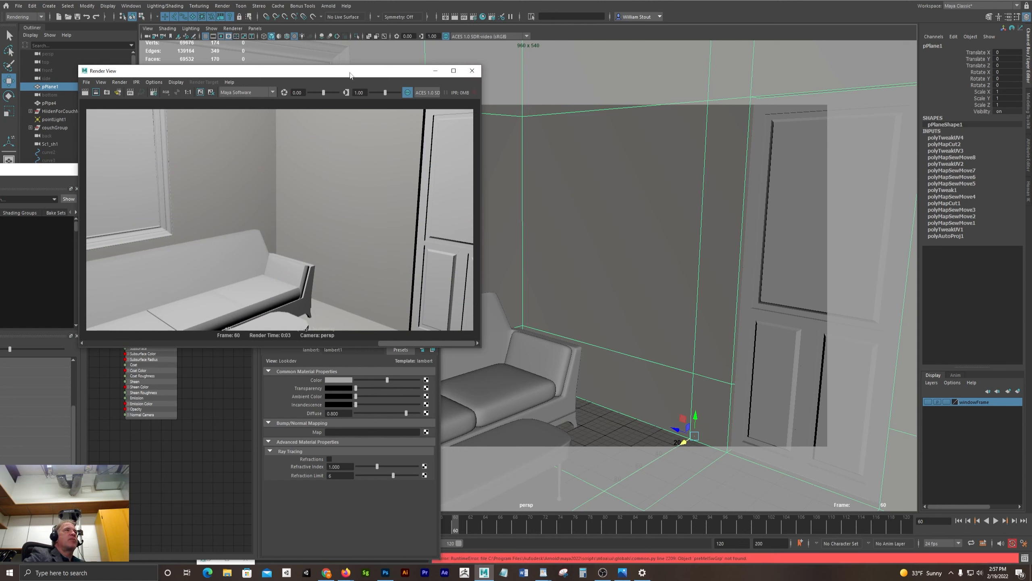
Warm the walls material's base color to a stronger beige with green 0.925 and blue 0.801 by raising its saturation.
{"action": "left_click_drag", "start_coordinate": [356, 74], "coordinate": [481, 68]}
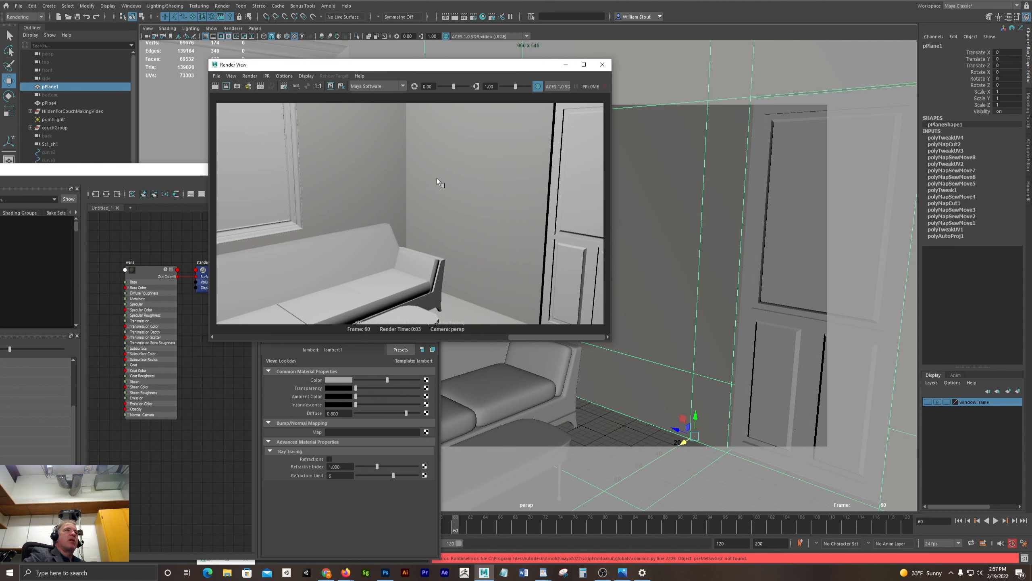
{"action": "left_click_drag", "start_coordinate": [437, 65], "coordinate": [733, 63]}
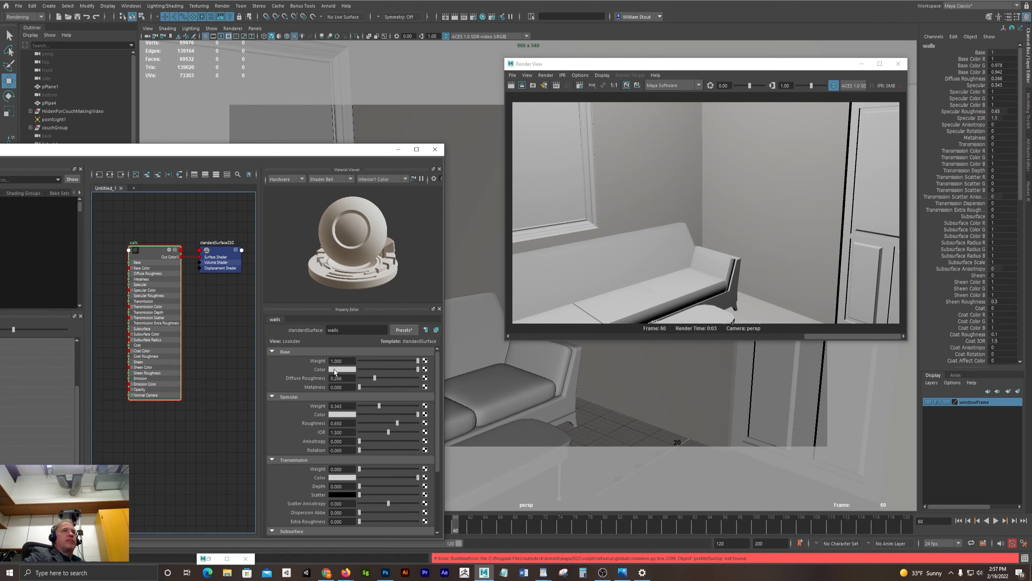
{"action": "left_click", "coordinate": [334, 370]}
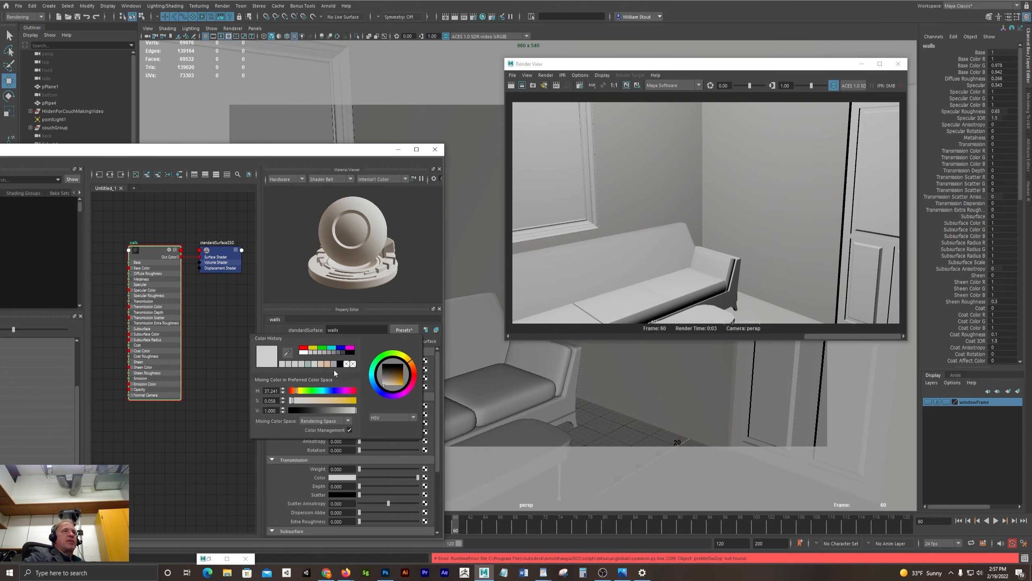
{"action": "left_click", "coordinate": [333, 370]}
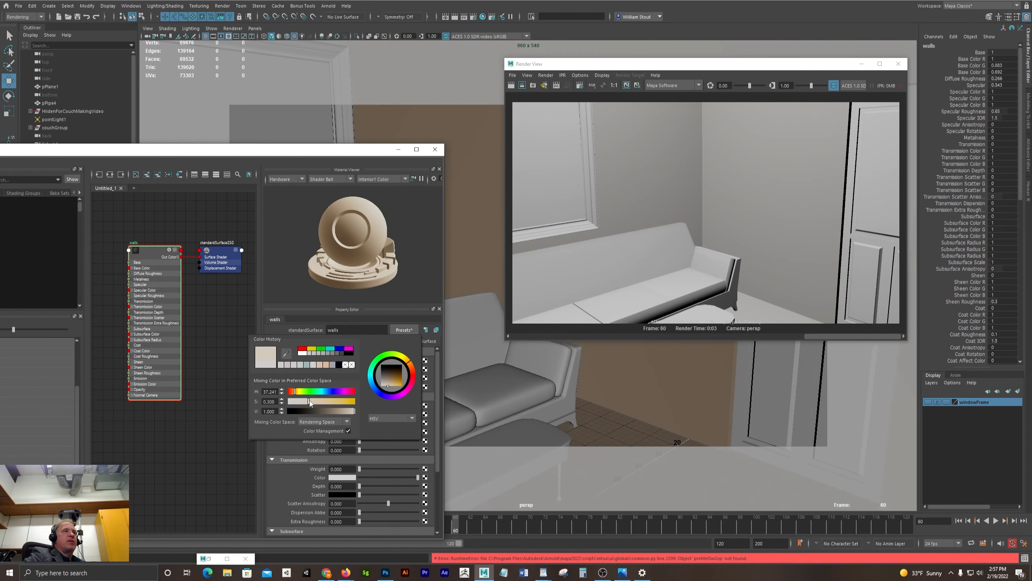
{"action": "left_click_drag", "start_coordinate": [309, 400], "coordinate": [303, 404]}
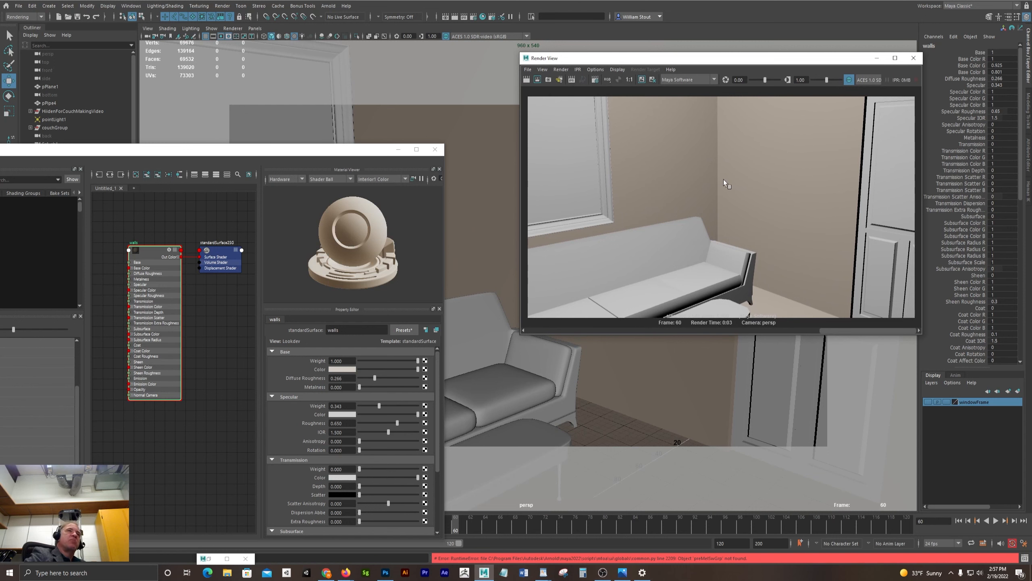
Enlarge the Hypershade window and expand the walls material's Geometry attributes.
{"action": "left_click_drag", "start_coordinate": [352, 144], "coordinate": [358, 56]}
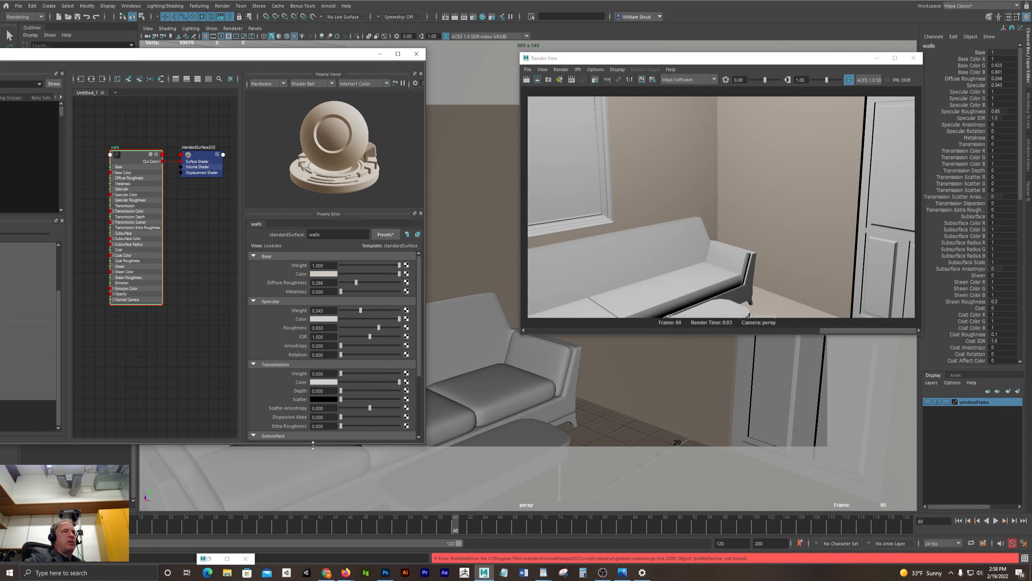
{"action": "left_click_drag", "start_coordinate": [313, 445], "coordinate": [313, 496]}
{"action": "scroll", "coordinate": [264, 397], "scroll_direction": "down", "scroll_amount": 3}
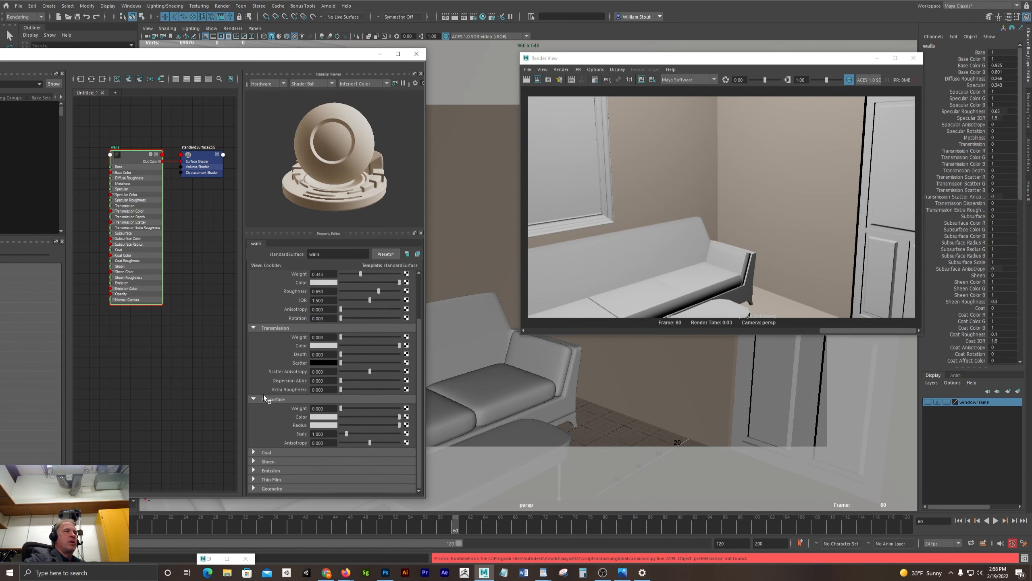
{"action": "left_click", "coordinate": [272, 488]}
{"action": "scroll", "coordinate": [271, 384], "scroll_direction": "down", "scroll_amount": 1}
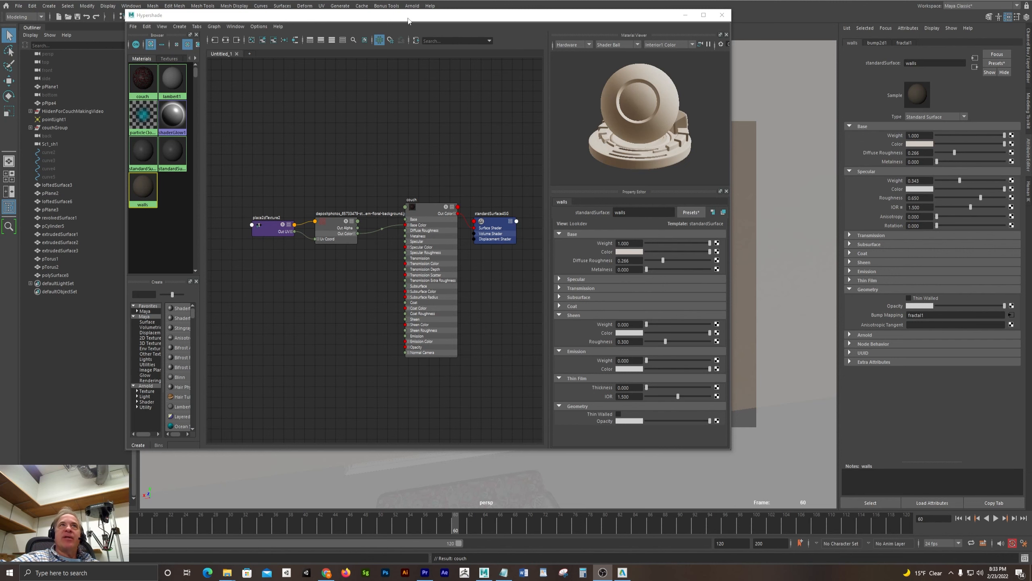
{"action": "left_click_drag", "start_coordinate": [410, 17], "coordinate": [412, 30]}
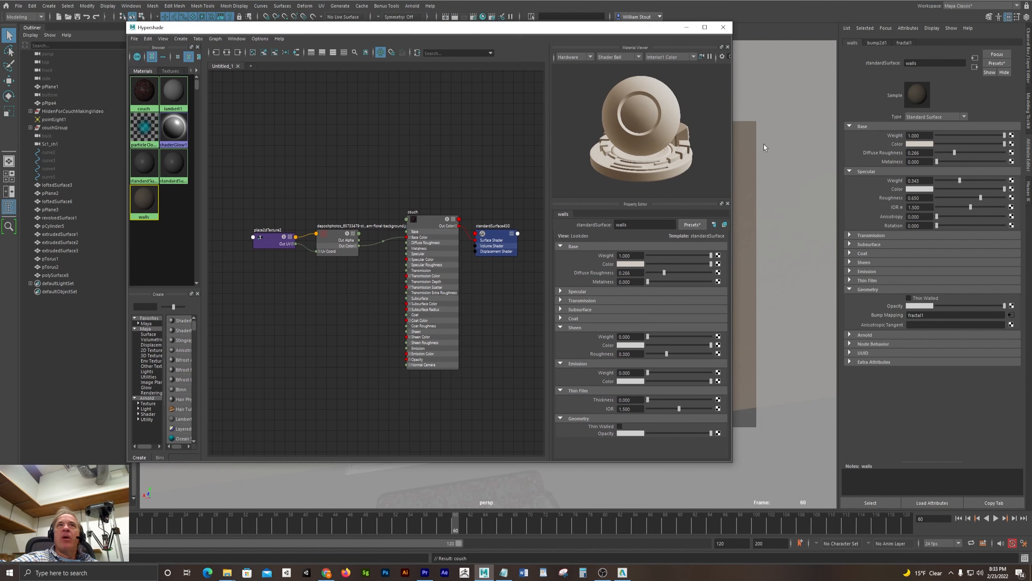
{"action": "left_click", "coordinate": [560, 418]}
{"action": "left_click", "coordinate": [560, 419]}
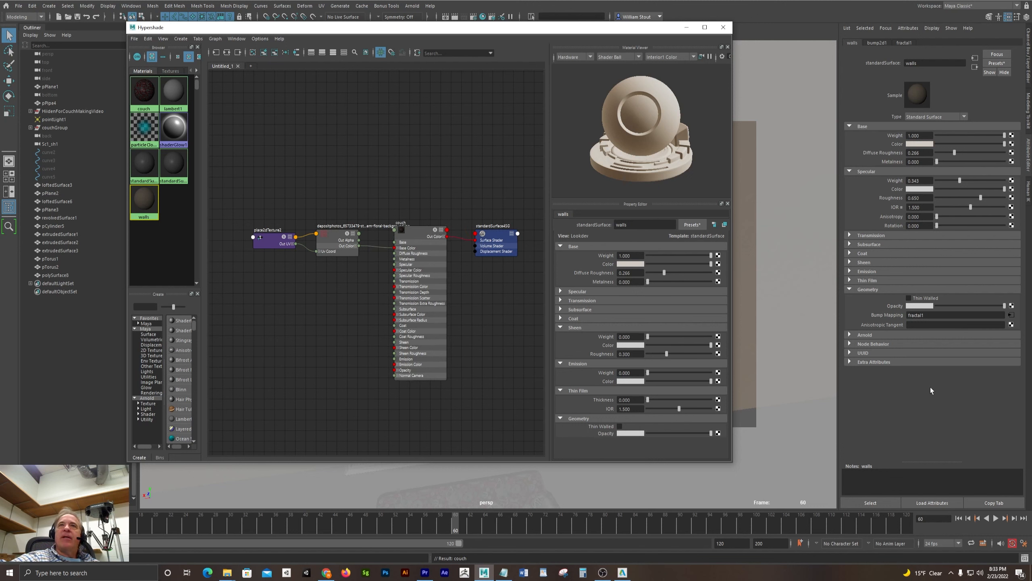
{"action": "left_click", "coordinate": [930, 388]}
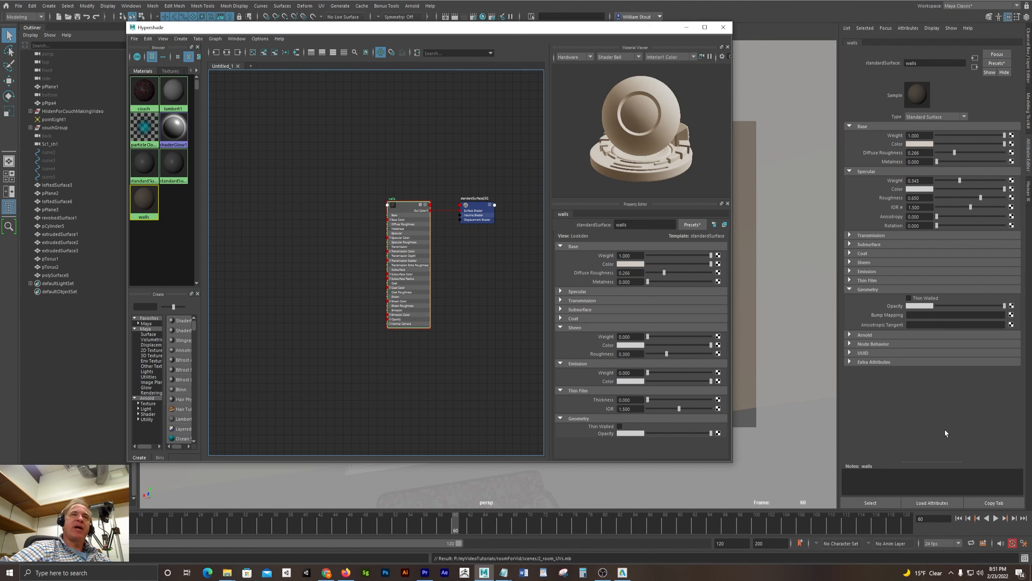
Connect a 2D Fractal texture to the walls material's Bump Mapping attribute.
{"action": "left_click_drag", "start_coordinate": [402, 207], "coordinate": [419, 212]}
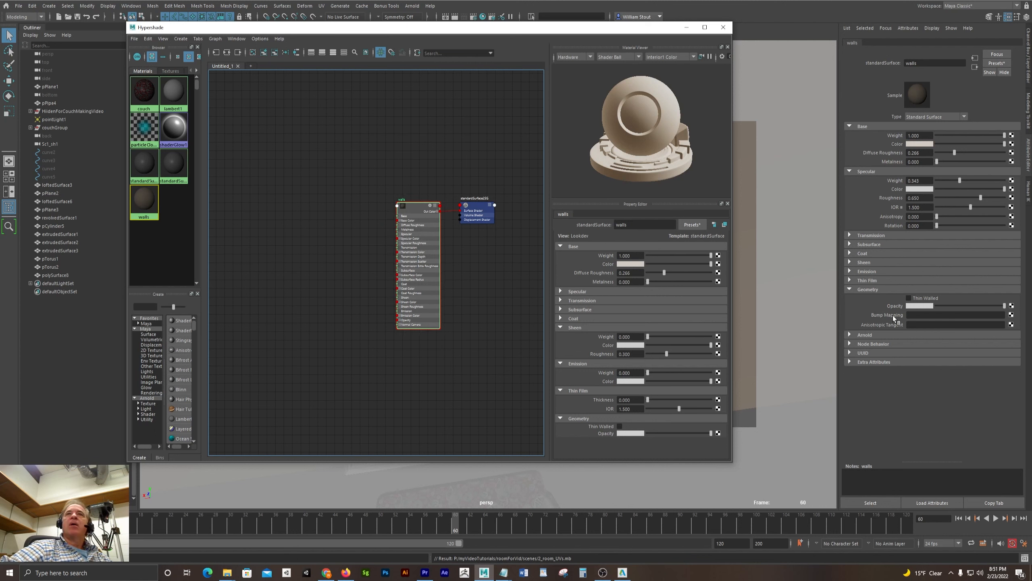
{"action": "left_click", "coordinate": [1011, 315]}
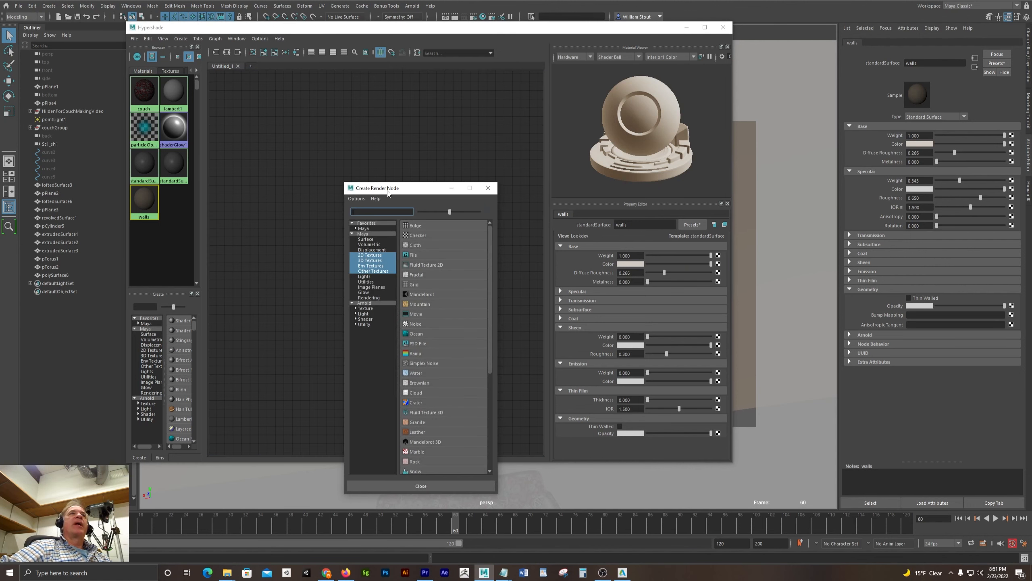
{"action": "left_click_drag", "start_coordinate": [390, 192], "coordinate": [403, 100]}
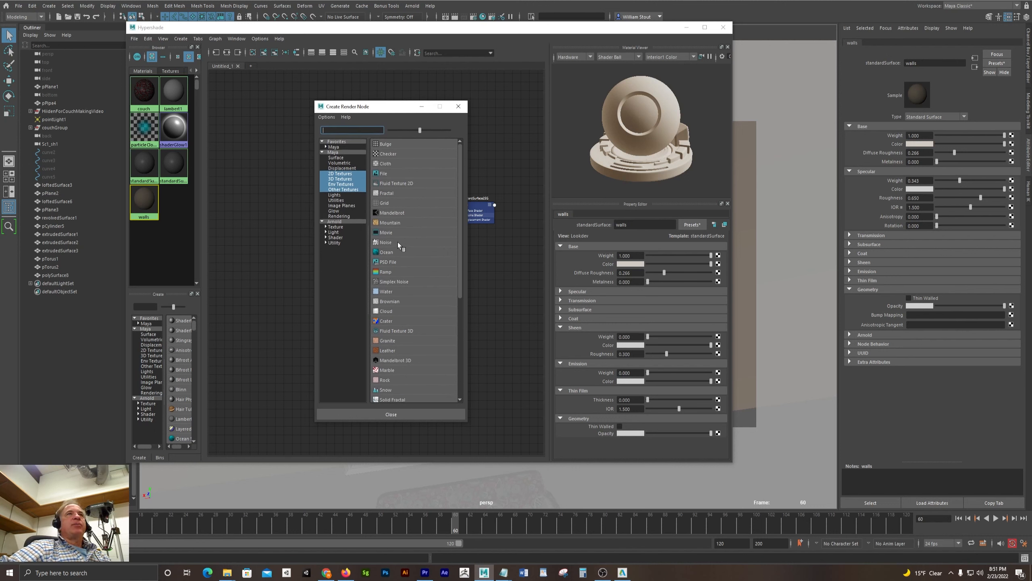
{"action": "left_click", "coordinate": [340, 174]}
{"action": "left_click", "coordinate": [387, 193]}
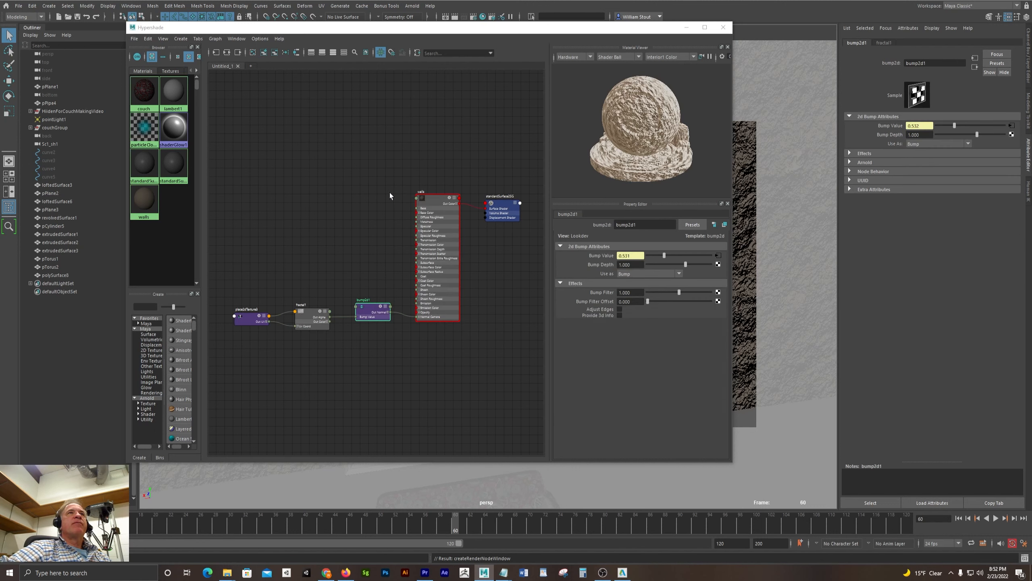
Inspect the fractal's place2dTexture3 placement settings and the bump effect on the room walls in the viewport.
{"action": "left_click_drag", "start_coordinate": [374, 311], "coordinate": [376, 314]}
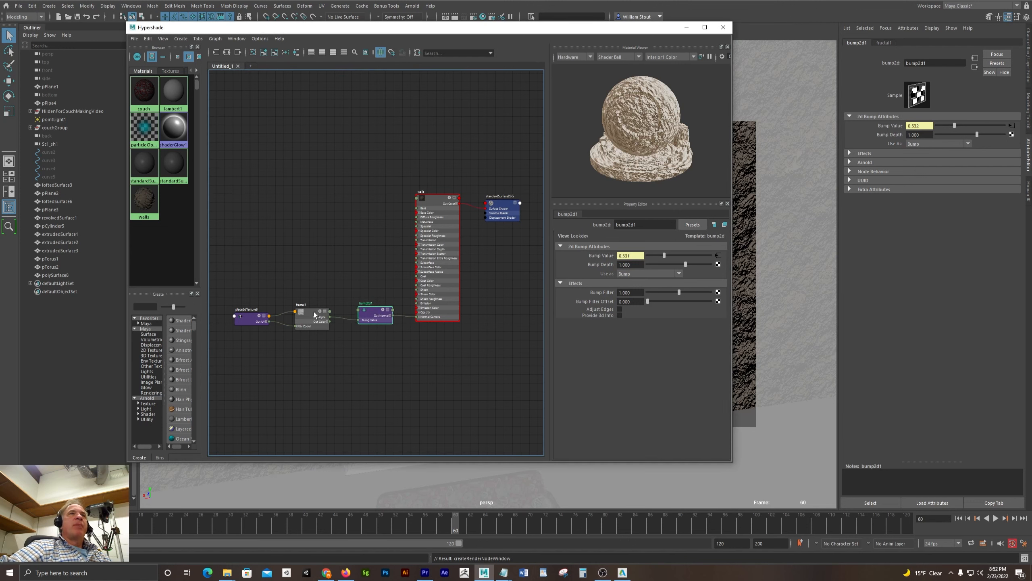
{"action": "left_click_drag", "start_coordinate": [305, 318], "coordinate": [252, 315]}
{"action": "left_click_drag", "start_coordinate": [544, 30], "coordinate": [317, 71]}
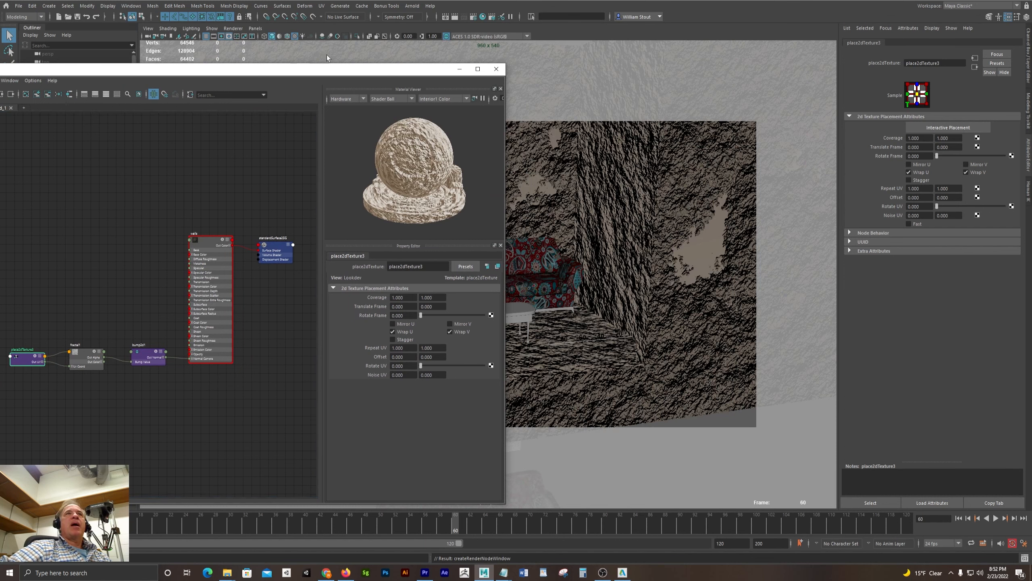
{"action": "left_click_drag", "start_coordinate": [376, 72], "coordinate": [196, 77]}
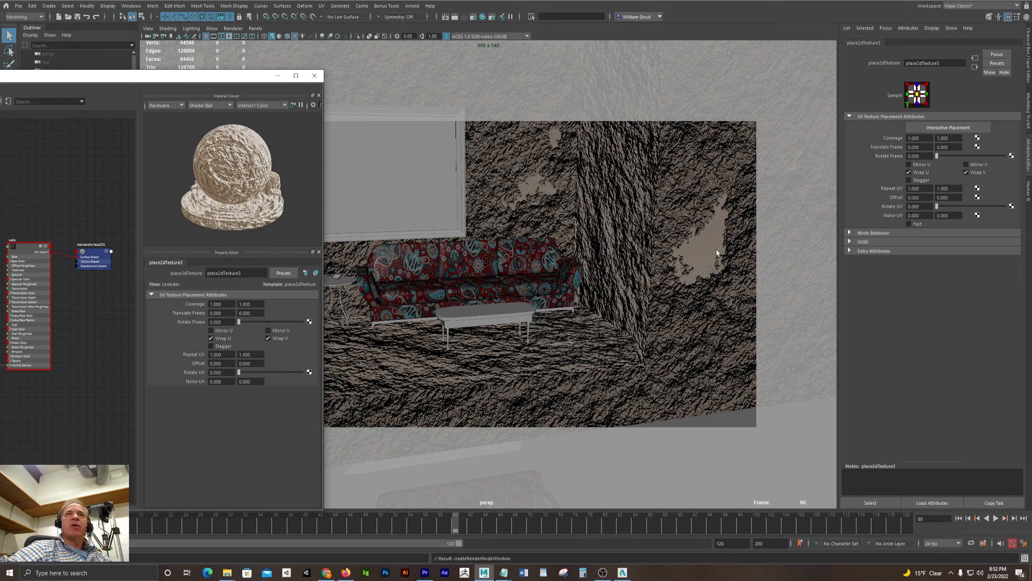
{"action": "left_click_drag", "start_coordinate": [182, 78], "coordinate": [420, 45]}
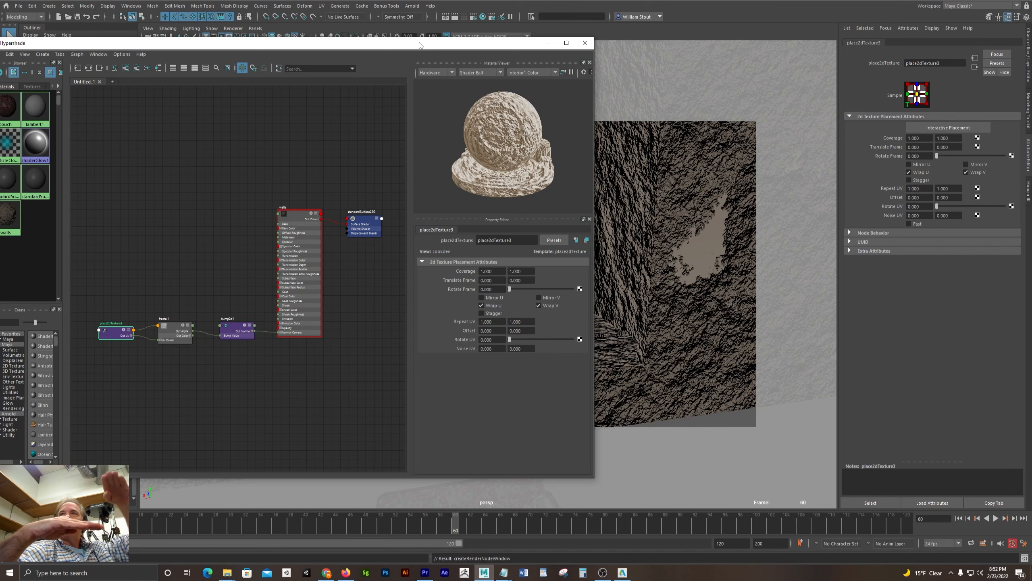
Set the bump2d1 node's bump depth to 0.1.
{"action": "left_click", "coordinate": [166, 335]}
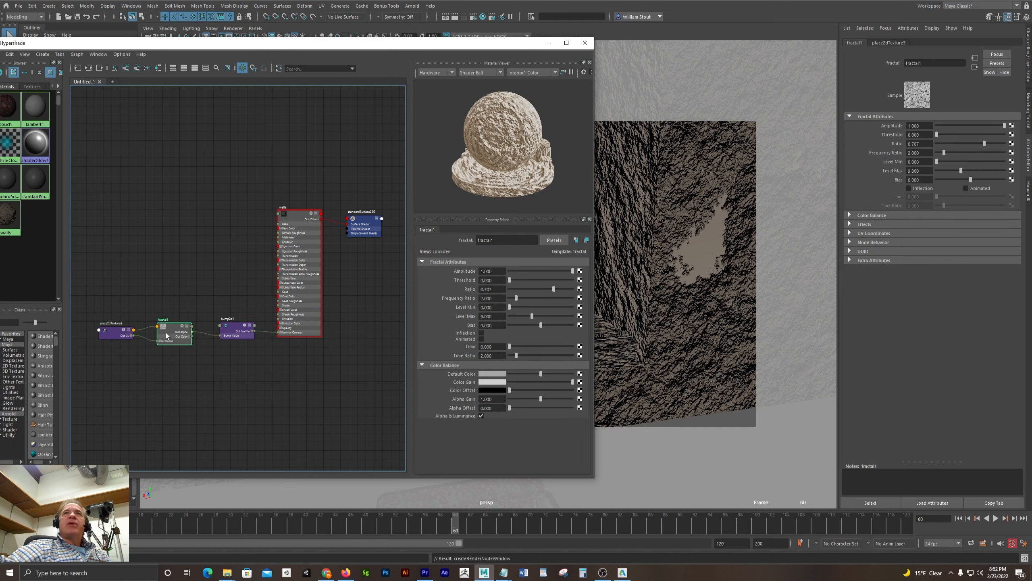
{"action": "left_click", "coordinate": [237, 331]}
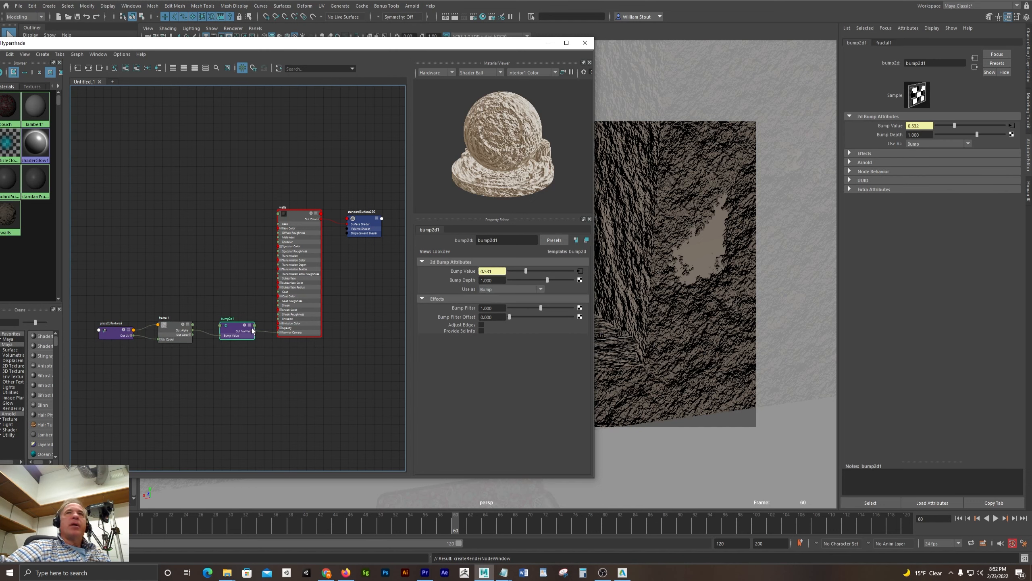
{"action": "left_click", "coordinate": [921, 135]}
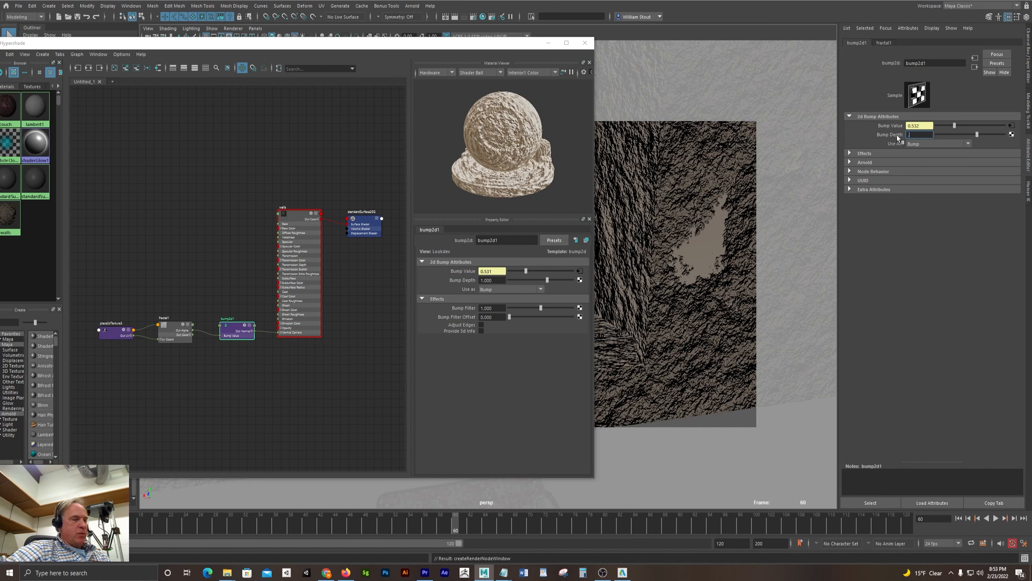
{"action": "key", "text": "Return"}
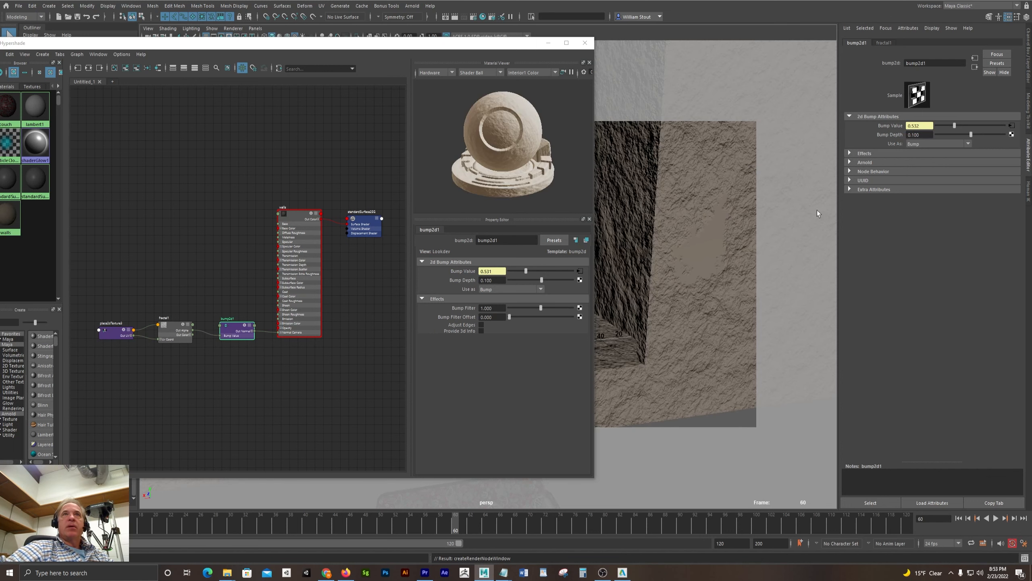
Set the bump2d1 node's bump depth to 0.01 and check the relief on the room walls.
{"action": "left_click_drag", "start_coordinate": [726, 327], "coordinate": [687, 296], "text": "alt"}
{"action": "double_click", "coordinate": [916, 134]}
{"action": "type", "text": "0"}
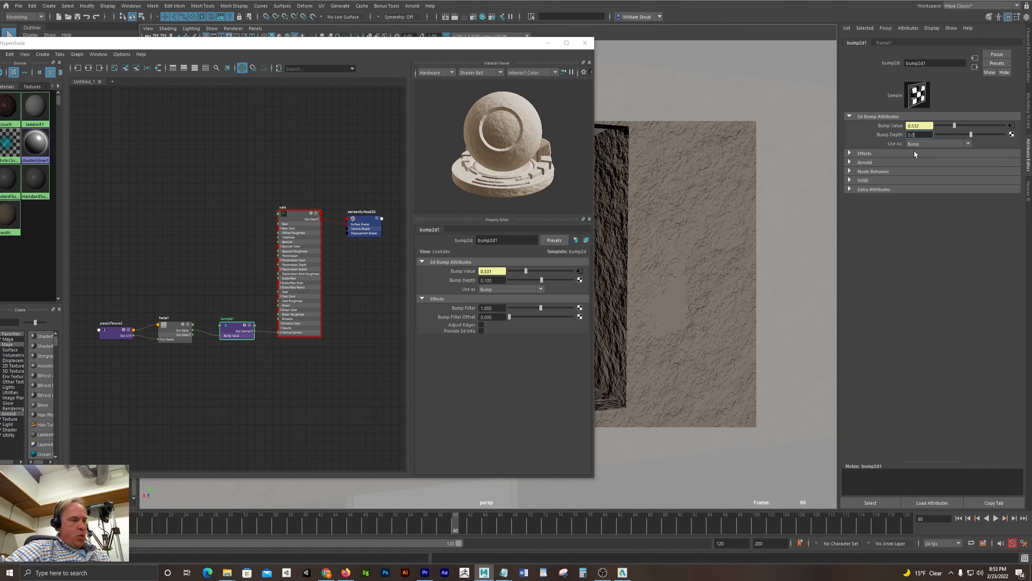
{"action": "type", "text": "1"}
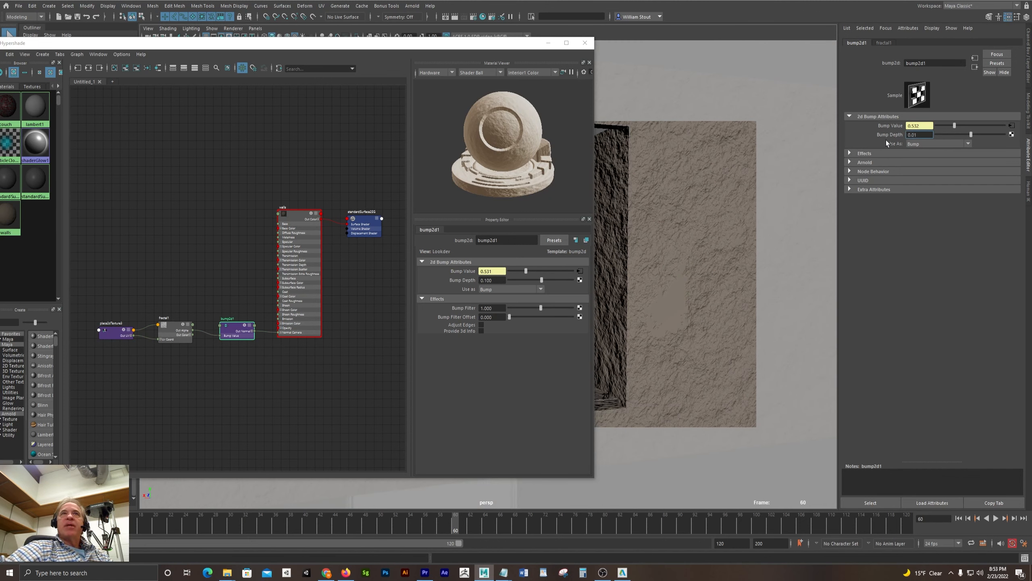
{"action": "key", "text": "Return"}
{"action": "left_click_drag", "start_coordinate": [501, 44], "coordinate": [319, 62]}
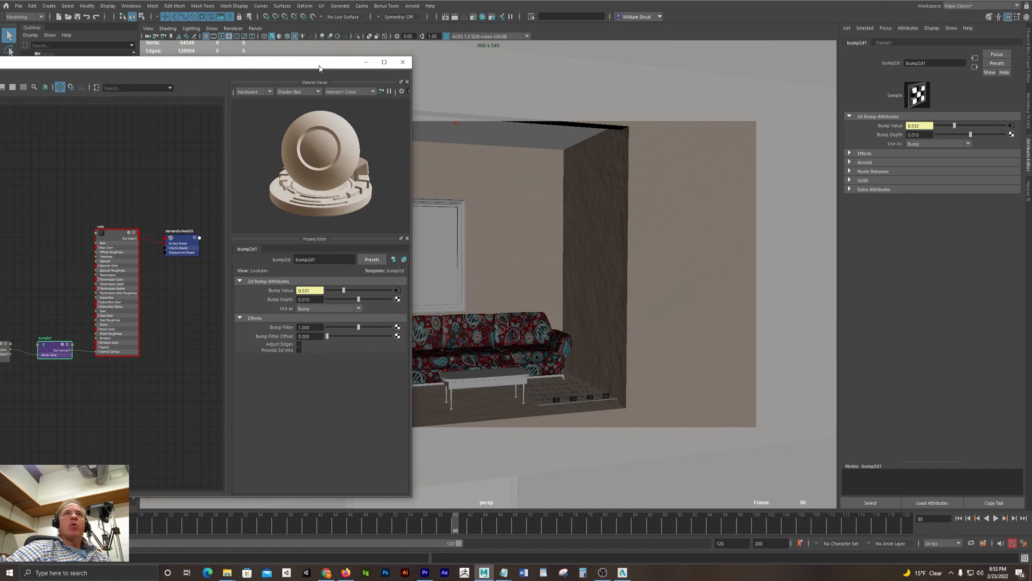
{"action": "left_click_drag", "start_coordinate": [587, 178], "coordinate": [657, 190], "text": "alt"}
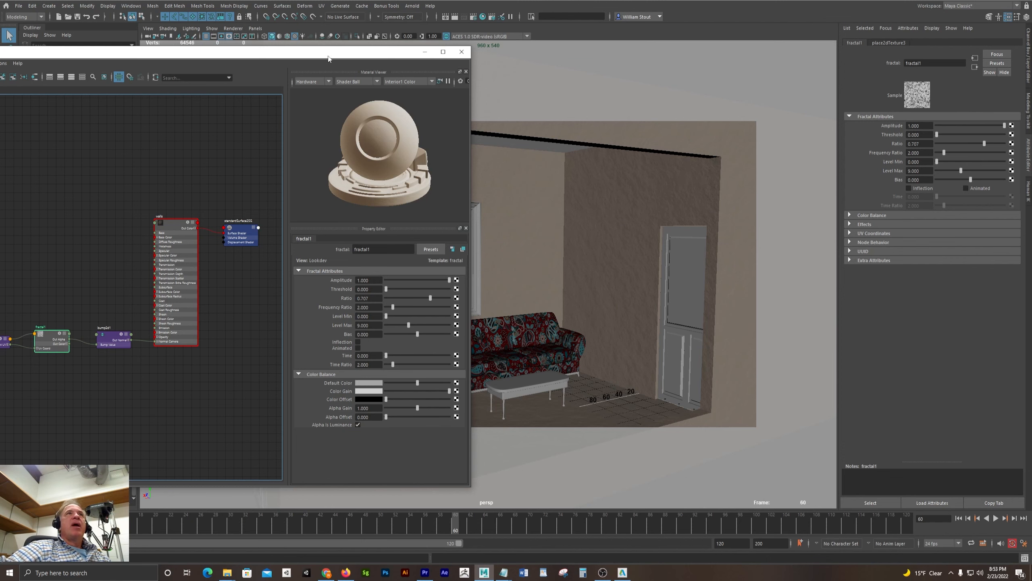
Reduce the bump2d1 node's bump depth to 0.001 while viewing the wall up close.
{"action": "left_click_drag", "start_coordinate": [328, 54], "coordinate": [560, 32]}
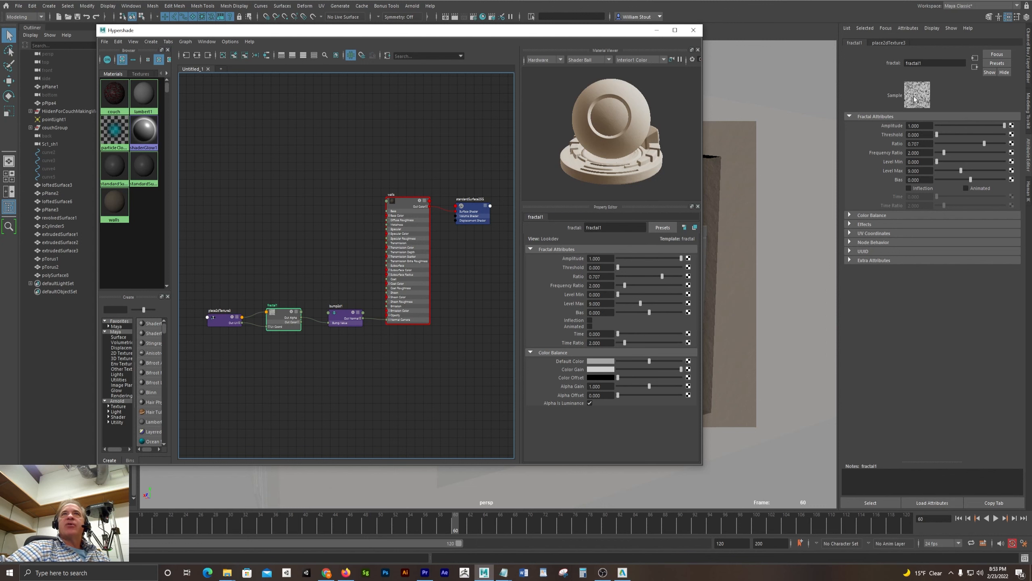
{"action": "left_click", "coordinate": [342, 320]}
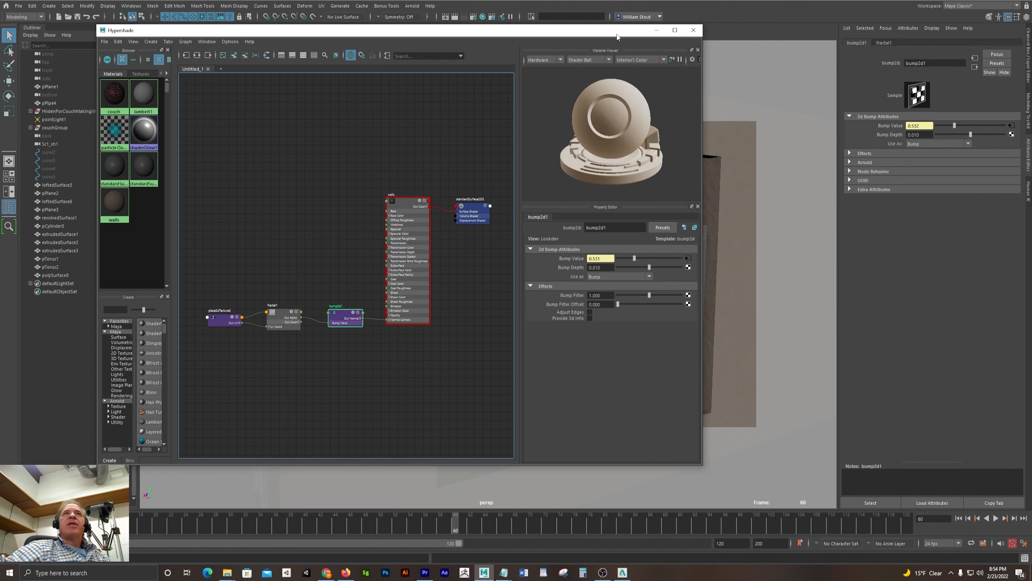
{"action": "left_click_drag", "start_coordinate": [617, 34], "coordinate": [331, 54]}
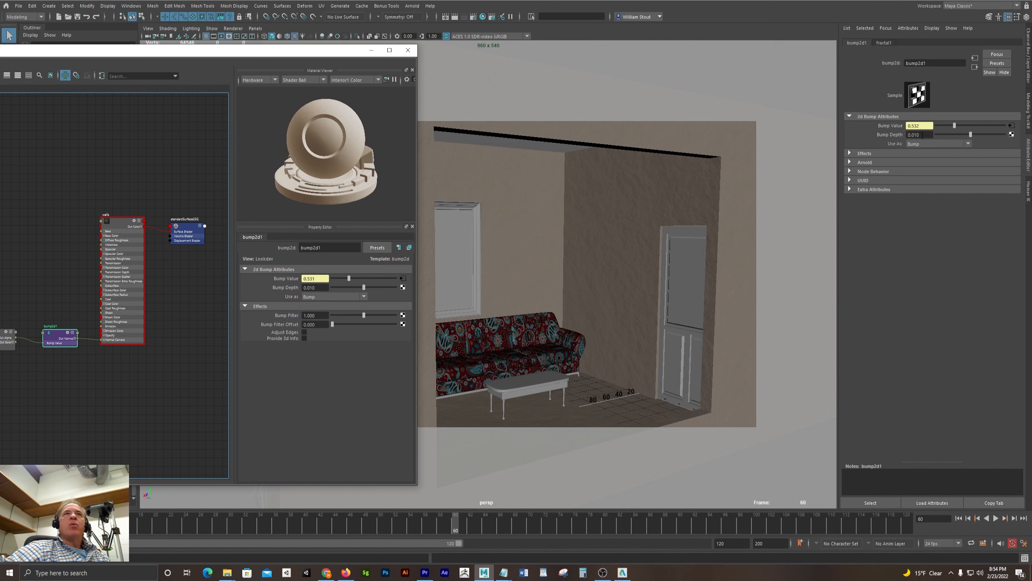
{"action": "scroll", "coordinate": [569, 277], "scroll_direction": "up", "scroll_amount": 5}
{"action": "double_click", "coordinate": [915, 135]}
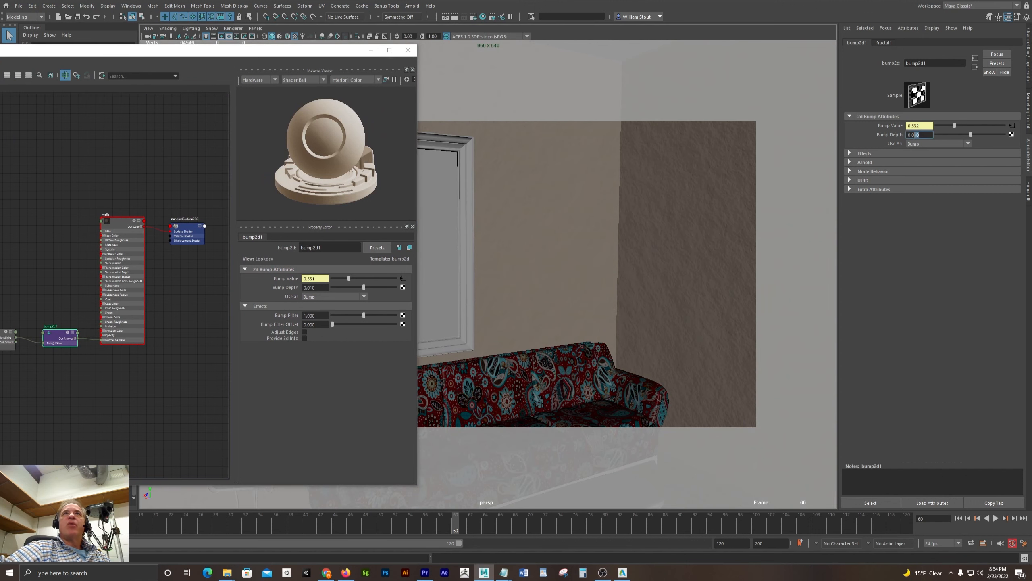
{"action": "type", "text": "0.00"}
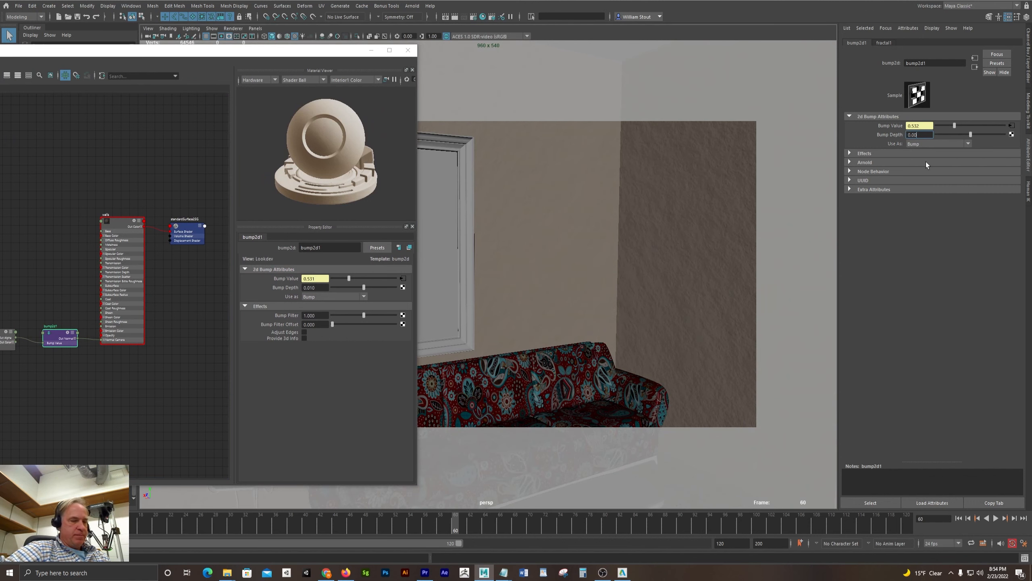
{"action": "type", "text": "1"}
{"action": "key", "text": "Return"}
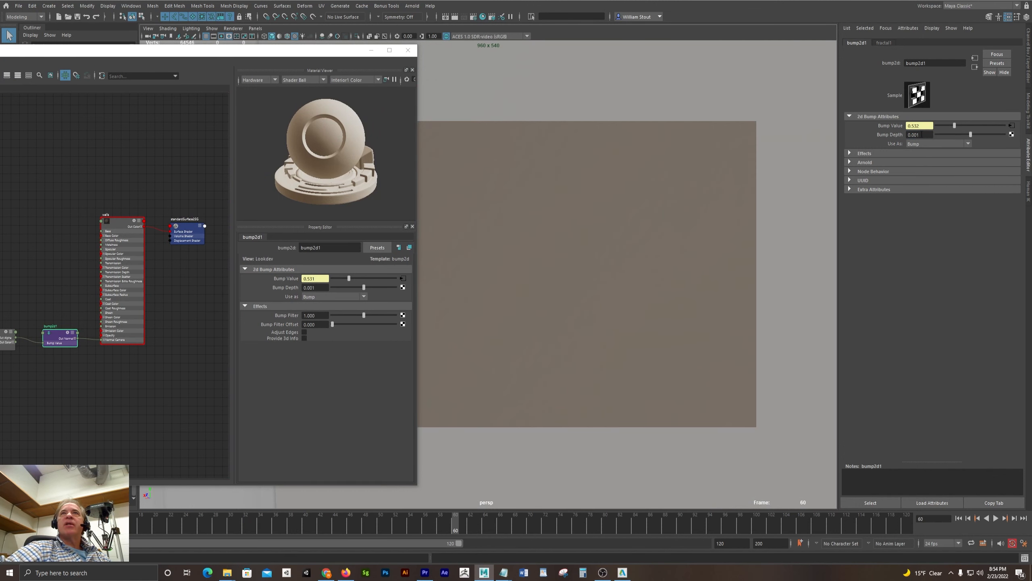
Set the bump2d1 node's bump depth to 0.003 and check the wall corner beside the window.
{"action": "left_click", "coordinate": [918, 135]}
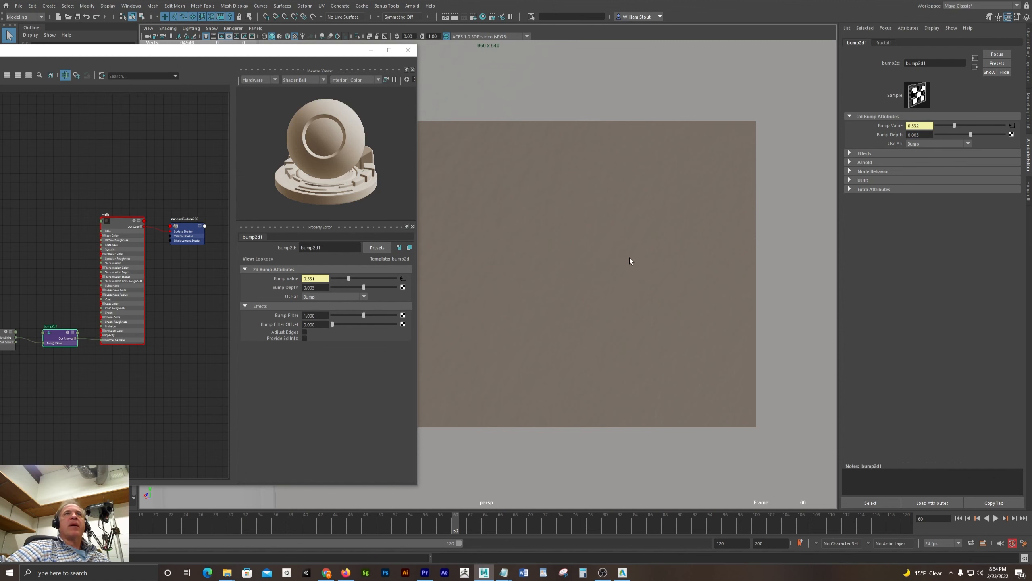
{"action": "scroll", "coordinate": [611, 263], "scroll_direction": "down", "scroll_amount": 10}
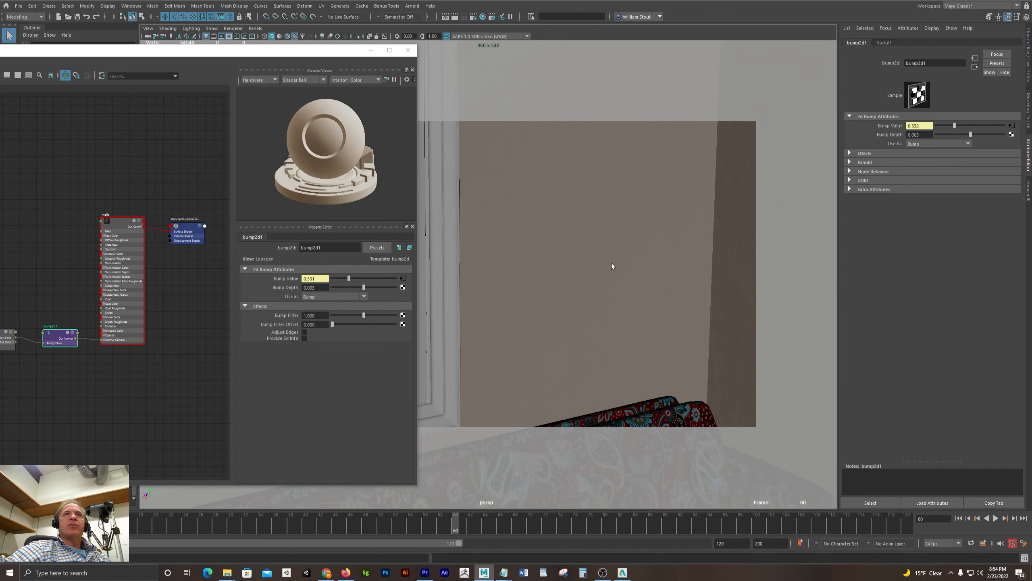
{"action": "left_click_drag", "start_coordinate": [606, 264], "coordinate": [657, 271], "text": "alt"}
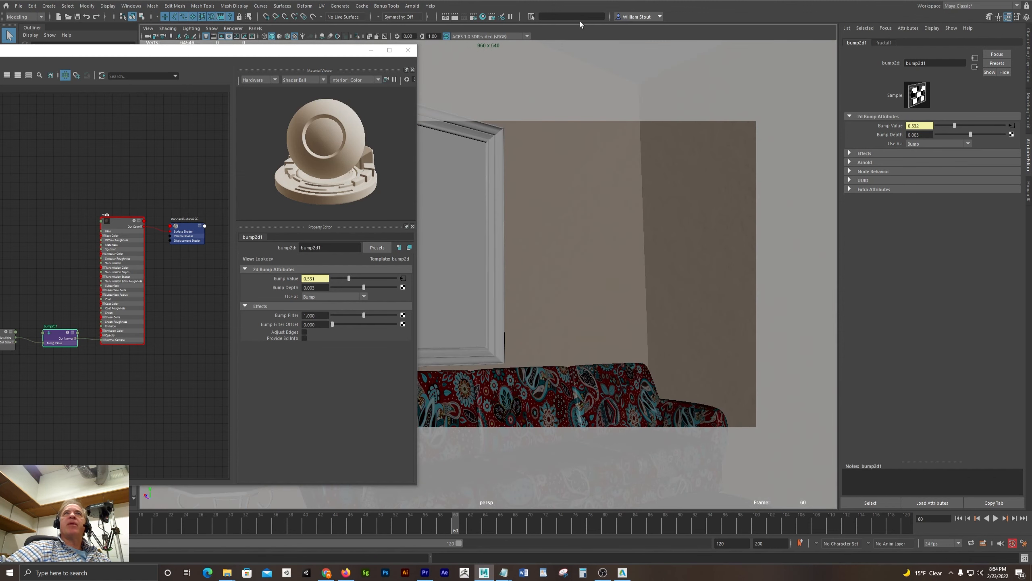
Test-render the perspective view with Maya Hardware 2.0 and display the walls material's attributes beside the render.
{"action": "left_click", "coordinate": [456, 16]}
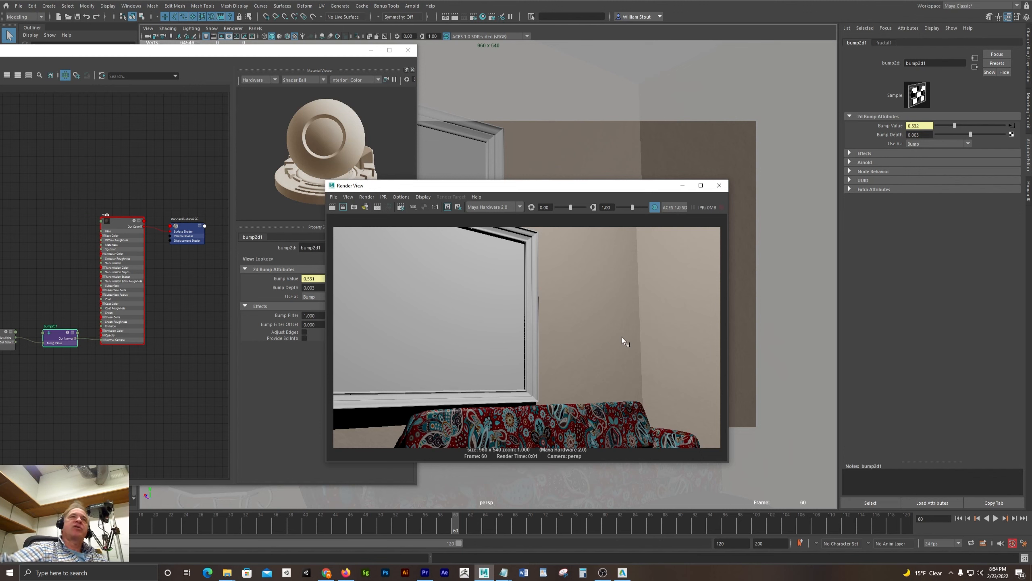
{"action": "left_click_drag", "start_coordinate": [565, 188], "coordinate": [671, 58]}
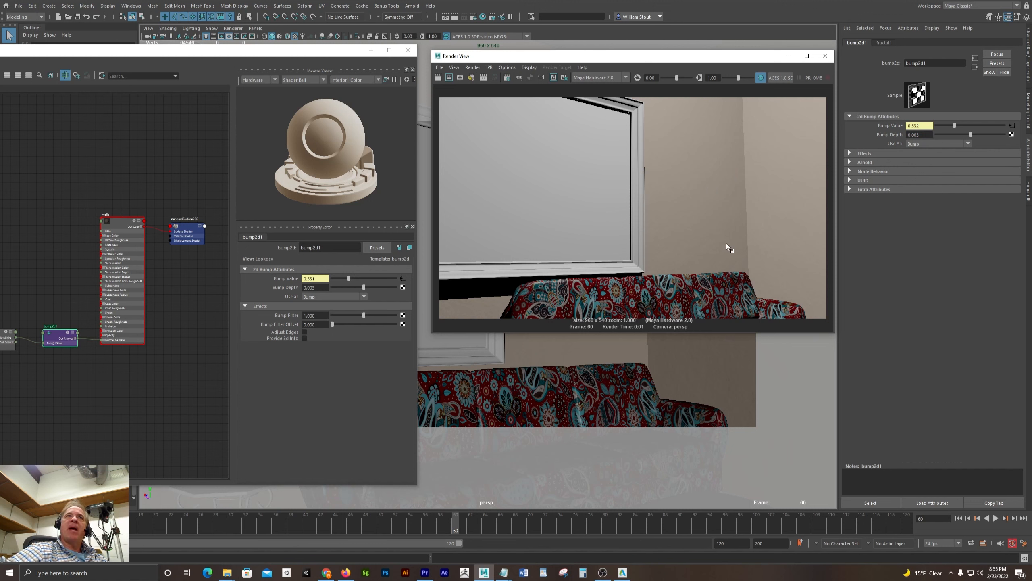
{"action": "left_click", "coordinate": [133, 280]}
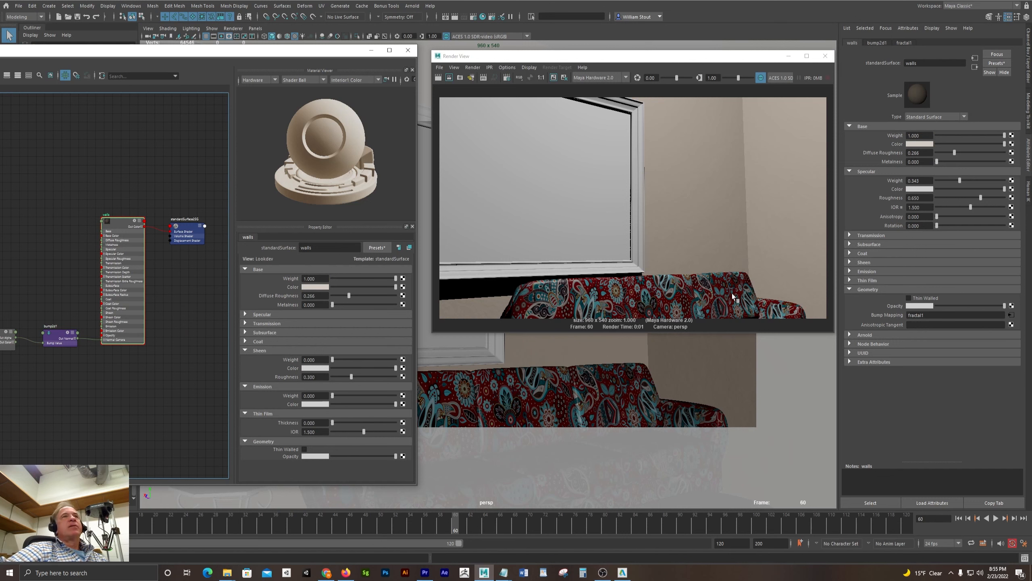